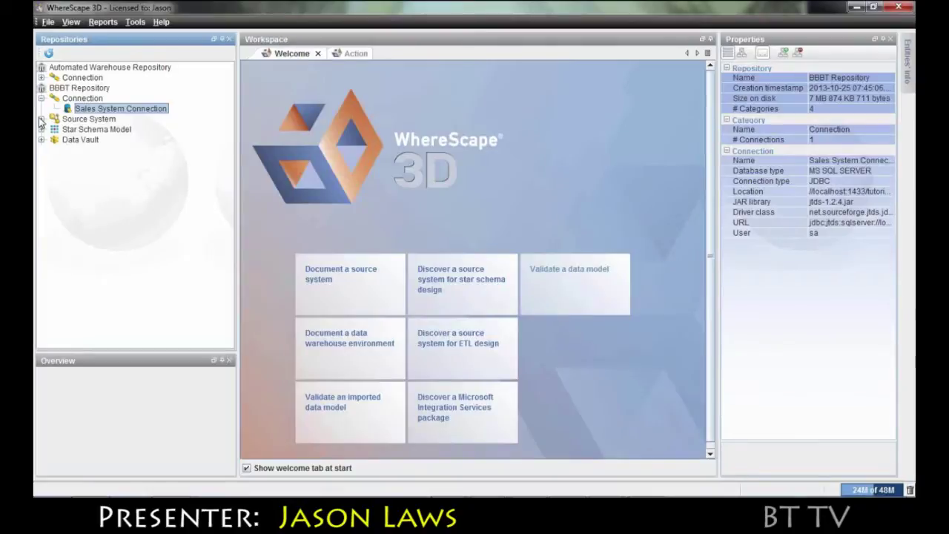
- Run a Full discovery on Version 1 of the Sales System source in the BBBT Repository
left_click(41, 119)
left_click(54, 129)
right_click(104, 143)
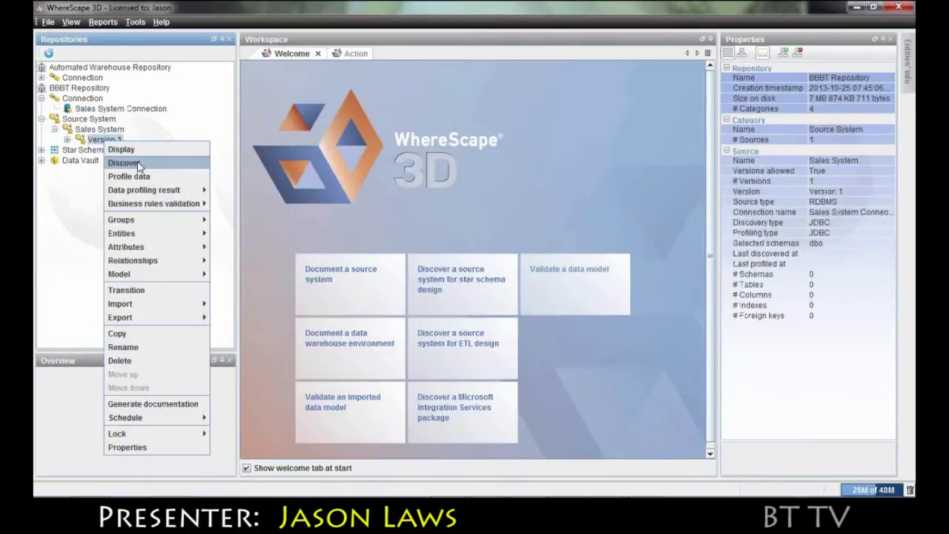
left_click(138, 164)
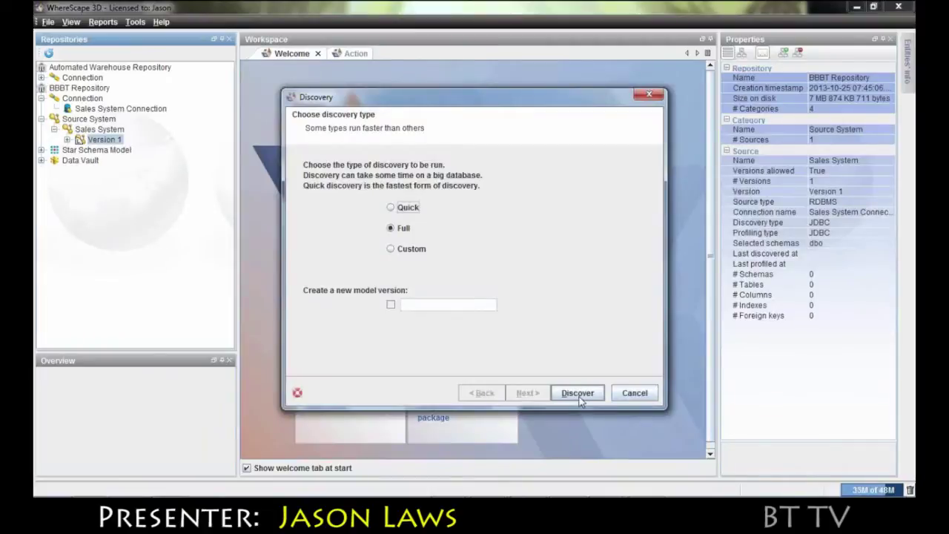
left_click(578, 393)
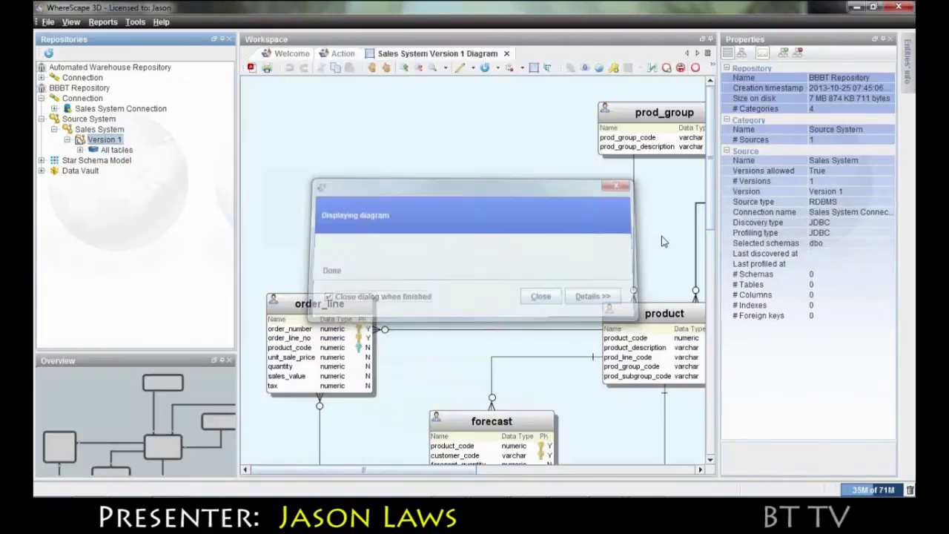
left_click(631, 392)
- Look over the Sales System Version 1 diagram and zoom out to see how its tables are related
left_click_drag(462, 470, 503, 455)
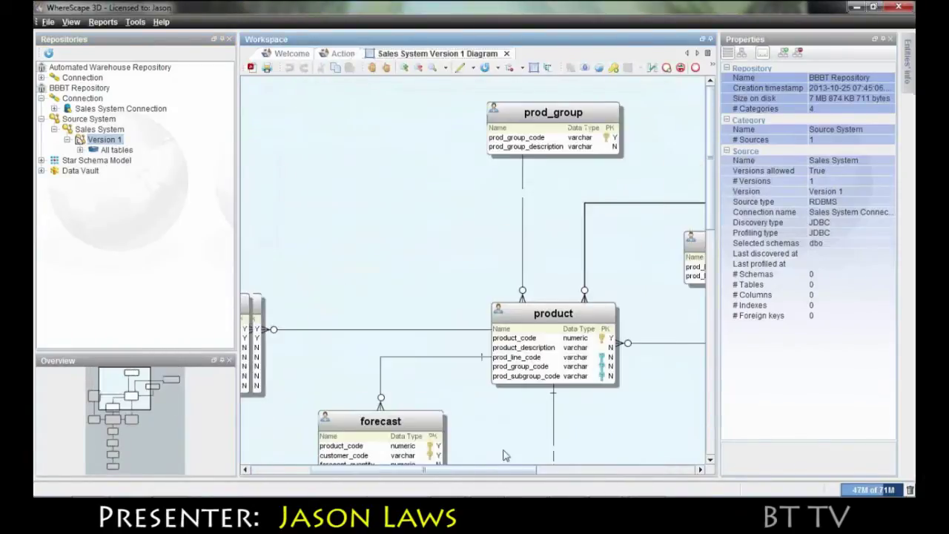
mouse_move(117, 386)
left_mouse_down()
mouse_move(129, 437)
mouse_move(120, 397)
left_mouse_up()
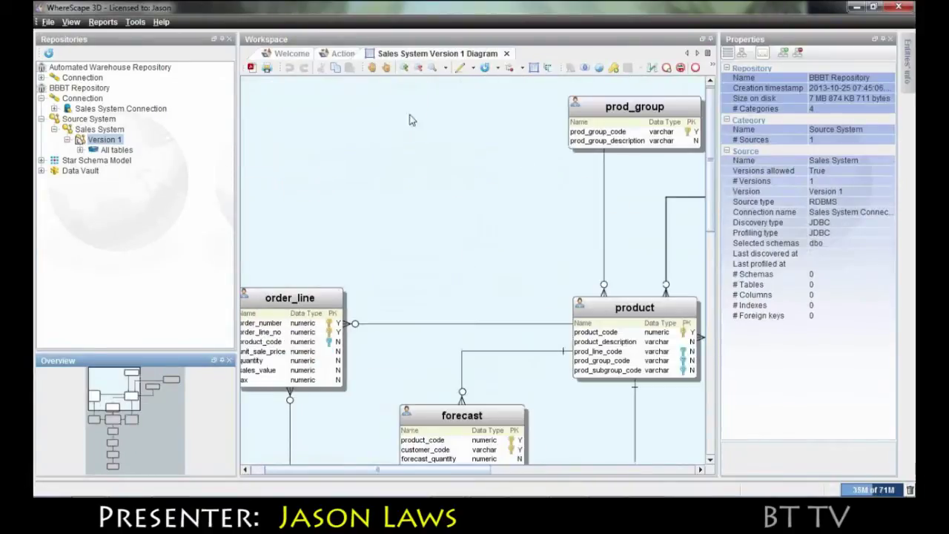
left_click(418, 68)
left_click(418, 68)
left_click(418, 68)
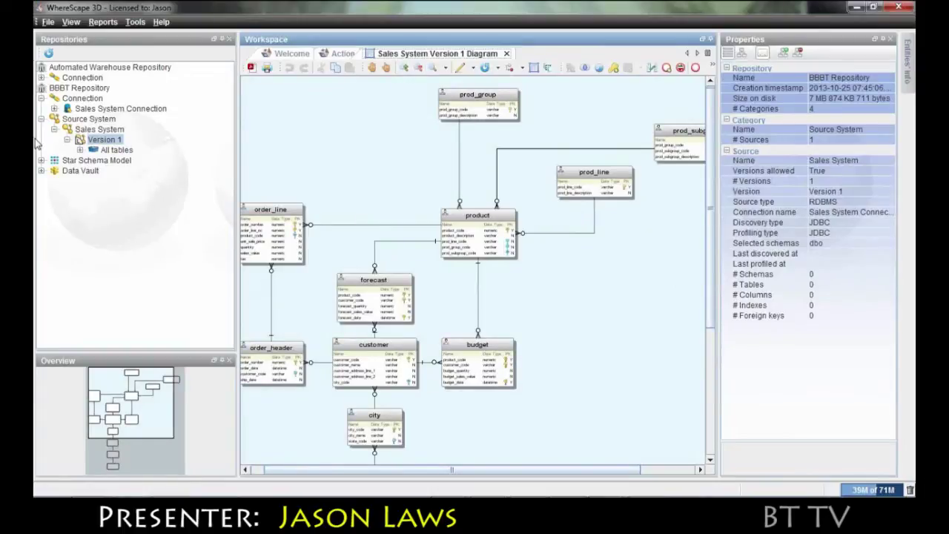
- Run data profiling on Version 1 of the Sales System source
right_click(110, 141)
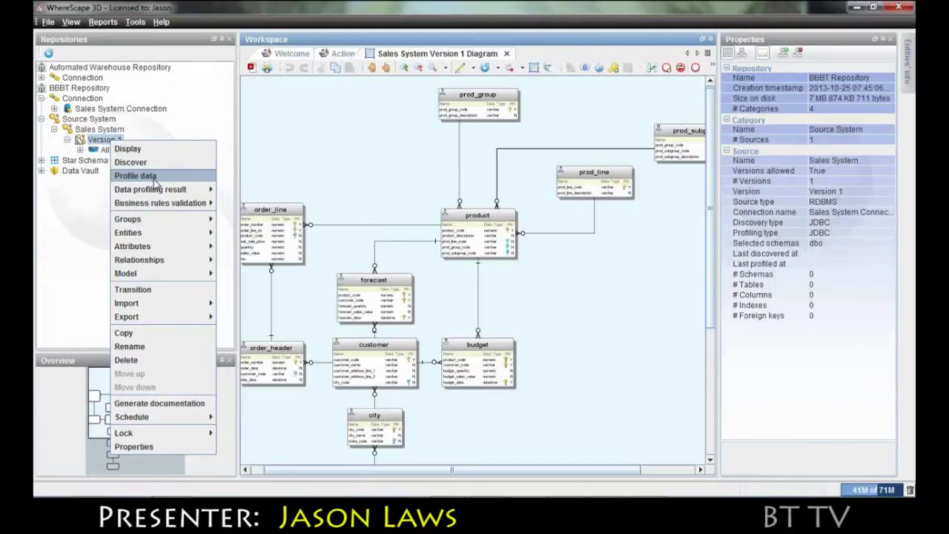
left_click(154, 181)
left_click(579, 391)
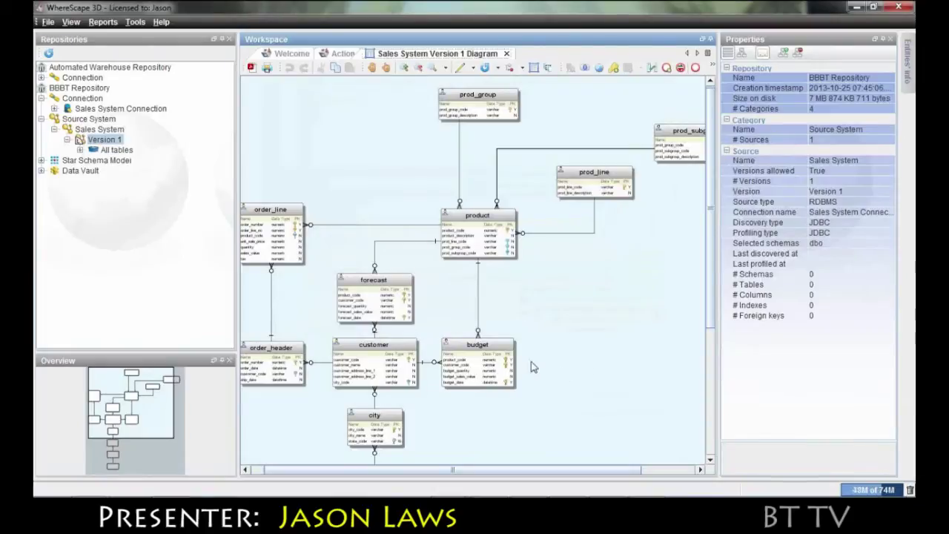
- Examine the column profiling of product_description in the product table, including its top 10 most and least frequent values
left_click(406, 68)
left_click(406, 68)
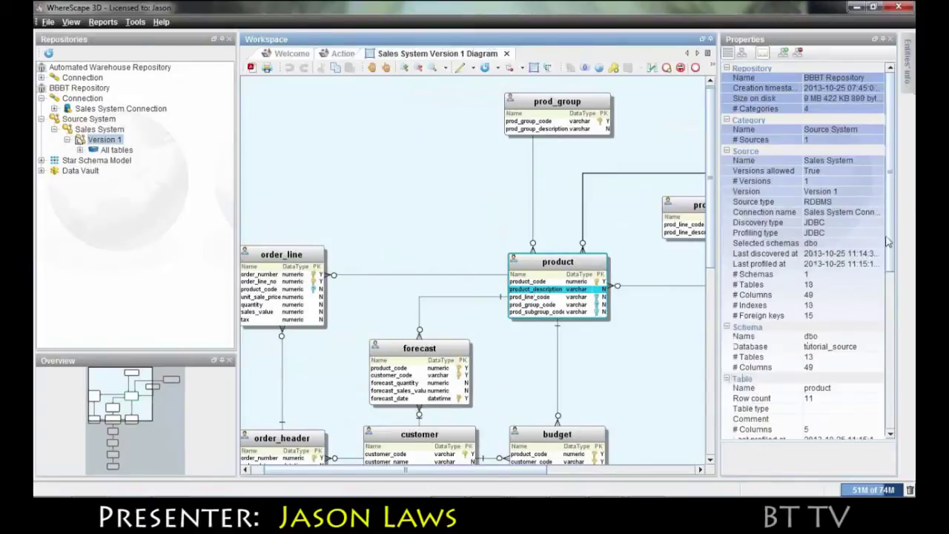
scroll(892, 247, "down", 10)
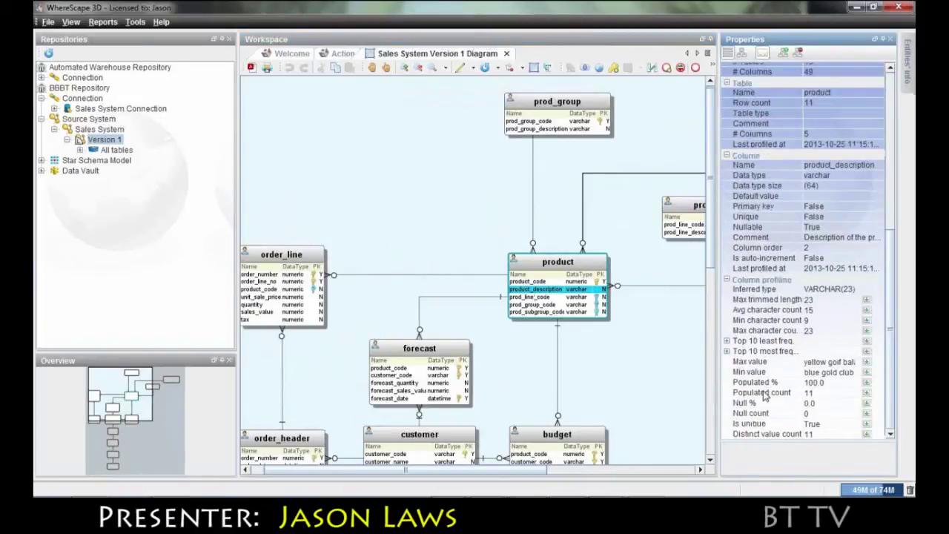
left_click(727, 351)
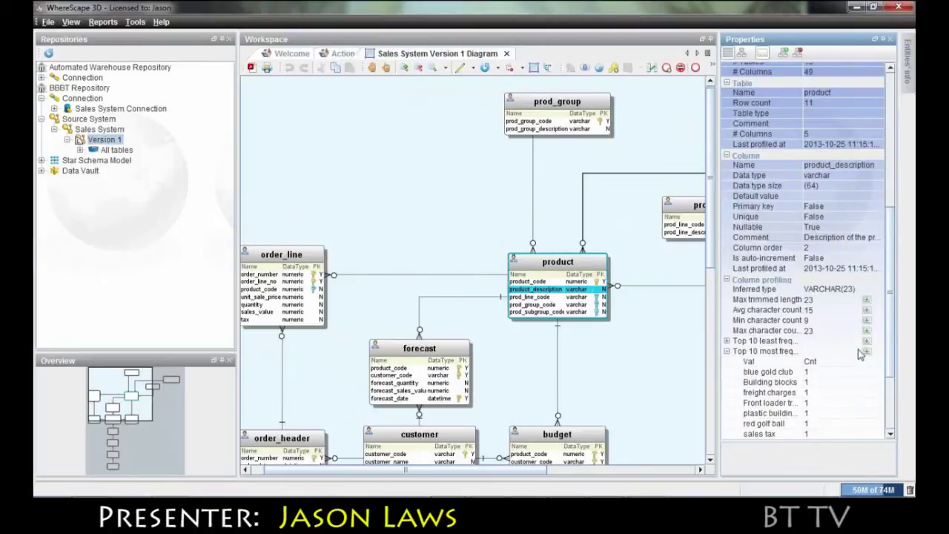
left_click(727, 341)
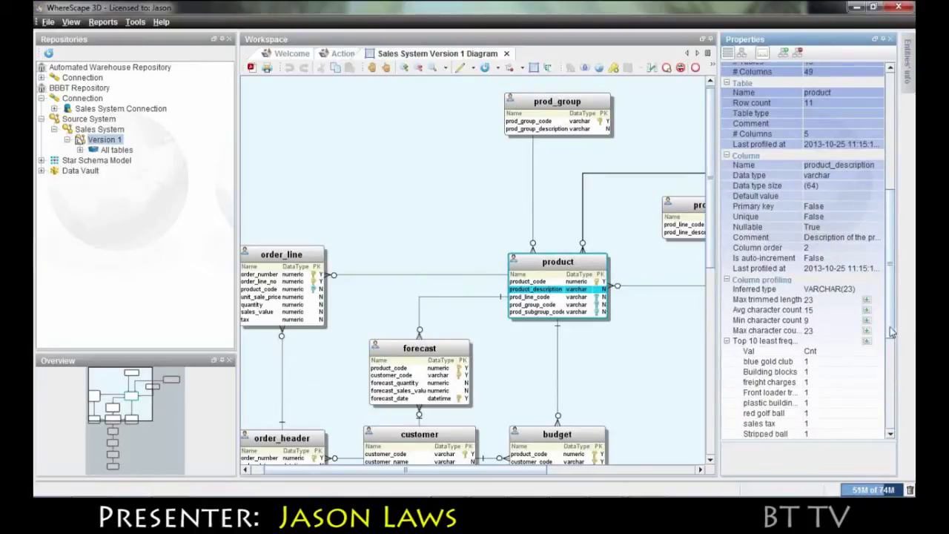
scroll(892, 333, "down", 5)
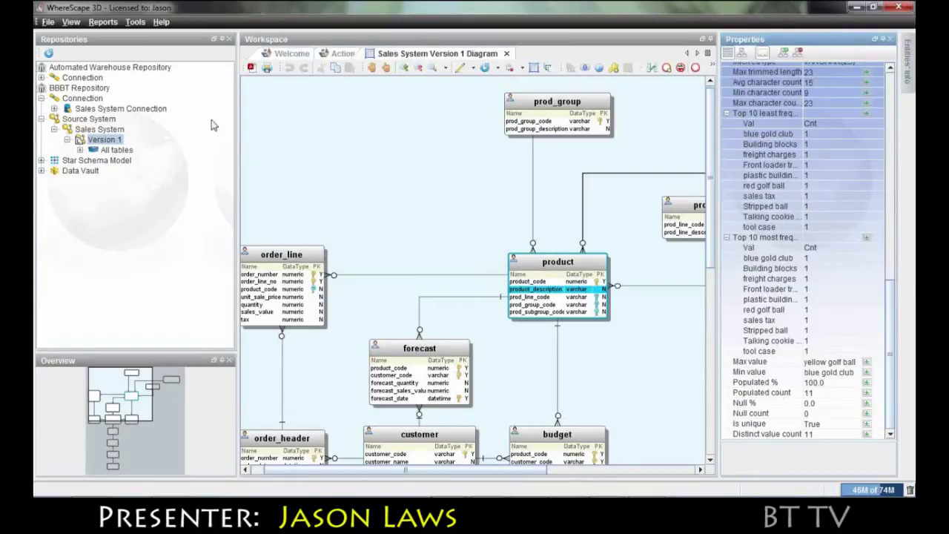
- Open the profile method manager and view the MS SQL Specifics metrics under Microsoft SQL Server
left_click(135, 23)
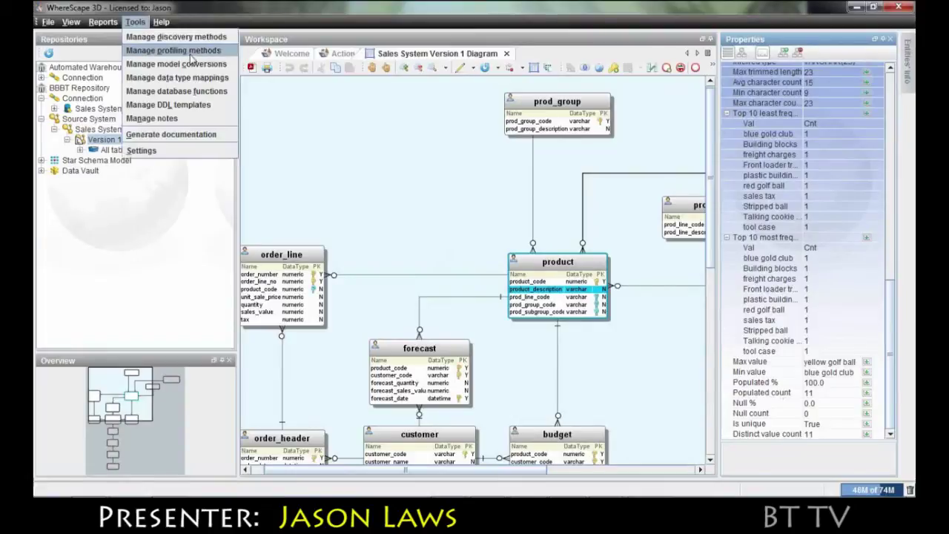
left_click(189, 51)
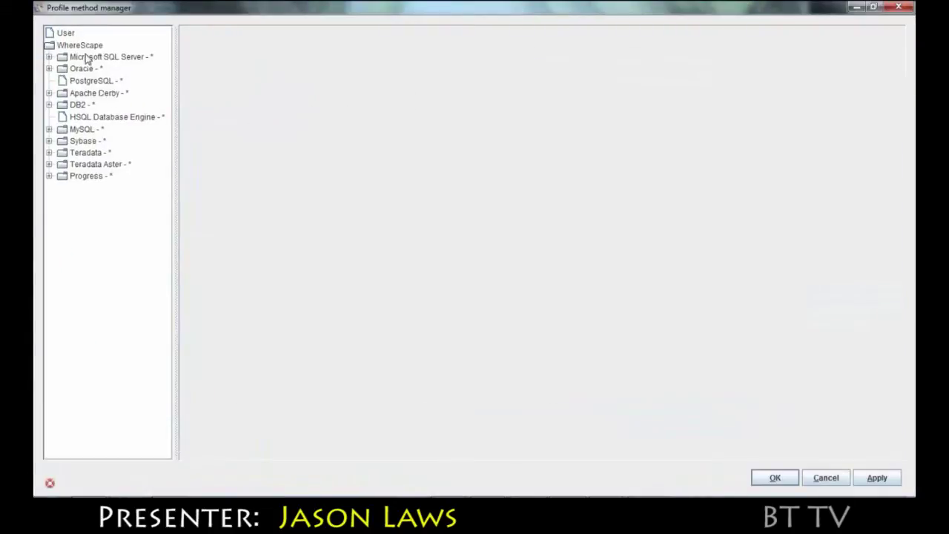
left_click(65, 34)
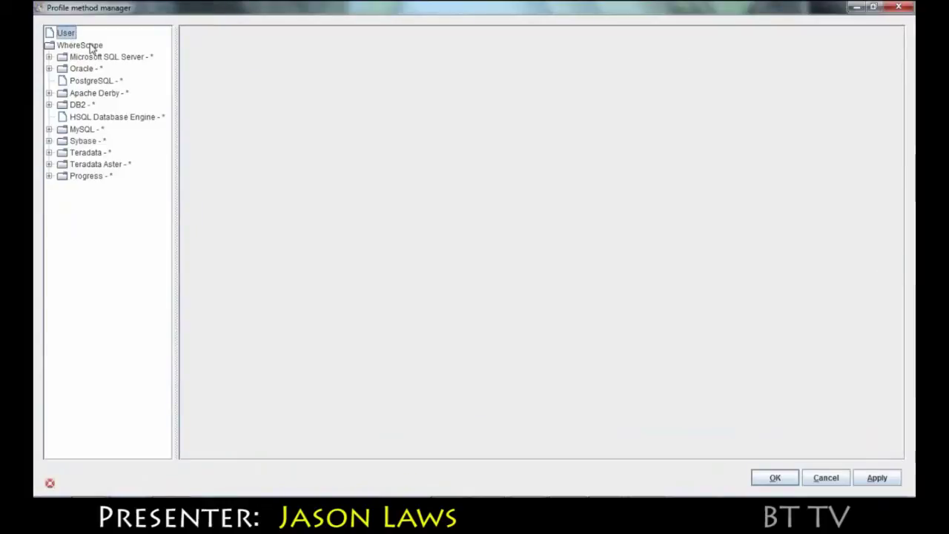
left_click(62, 59)
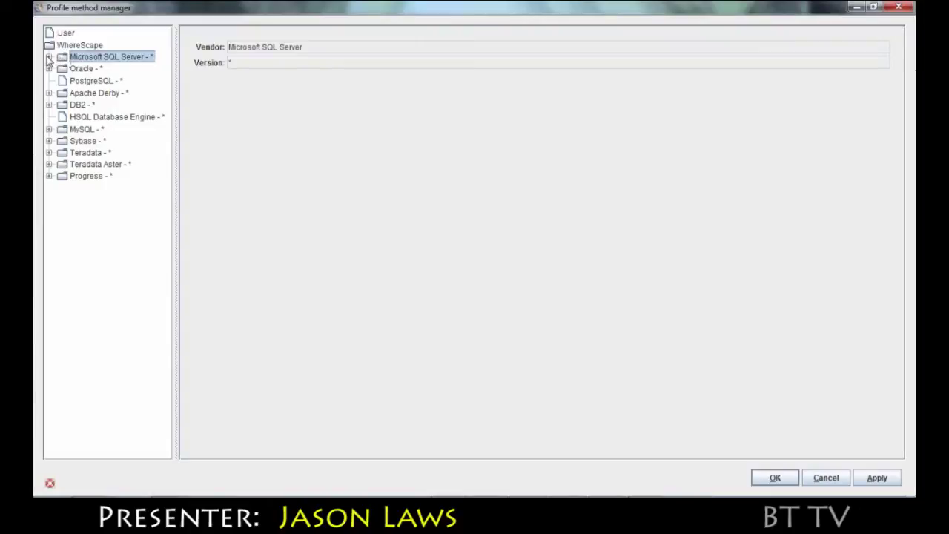
left_click(49, 57)
left_click(115, 69)
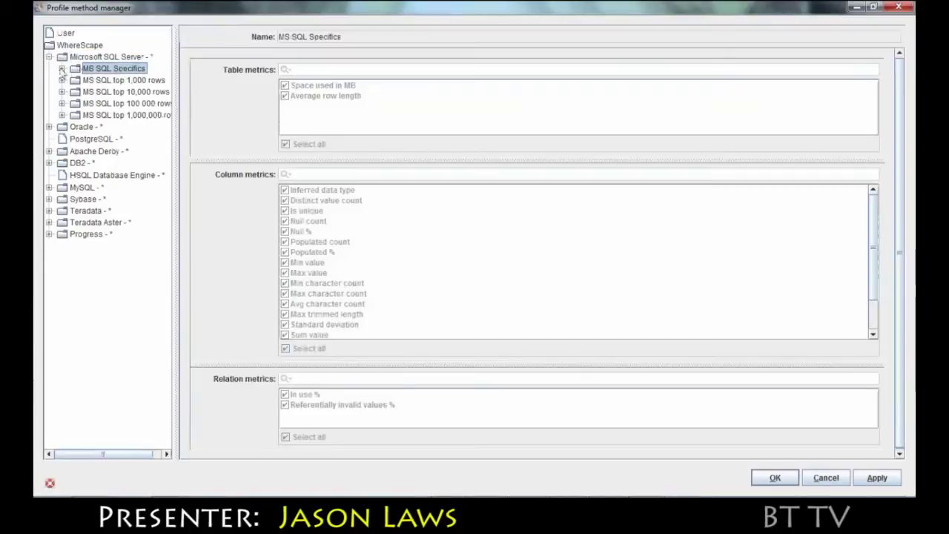
- Review the String collection query among the MS SQL Specifics queries, then close the profile method manager
double_click(115, 69)
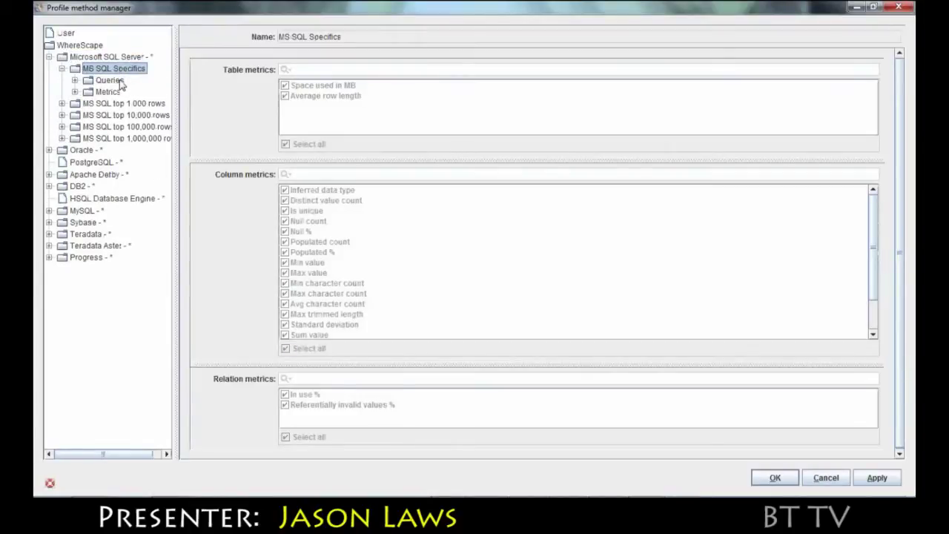
left_click(117, 81)
double_click(118, 81)
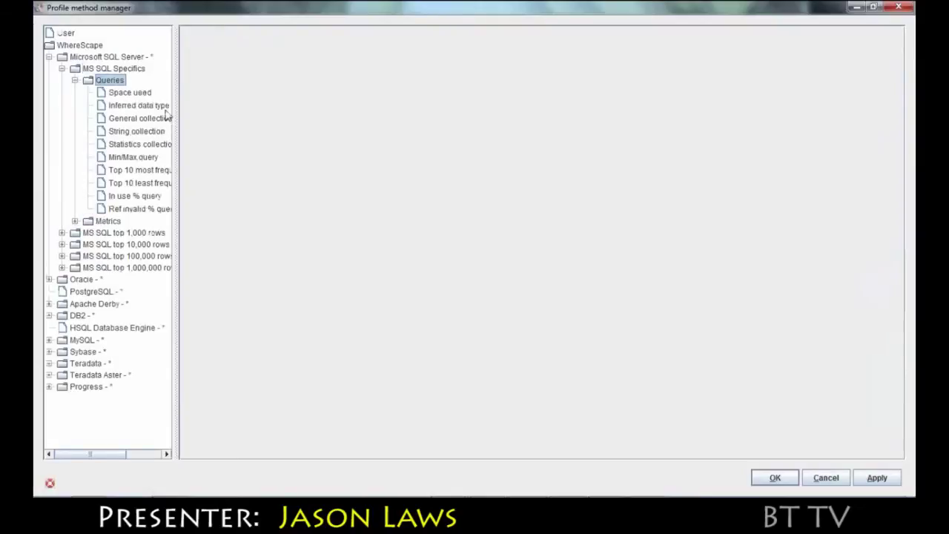
left_click_drag(175, 116, 248, 119)
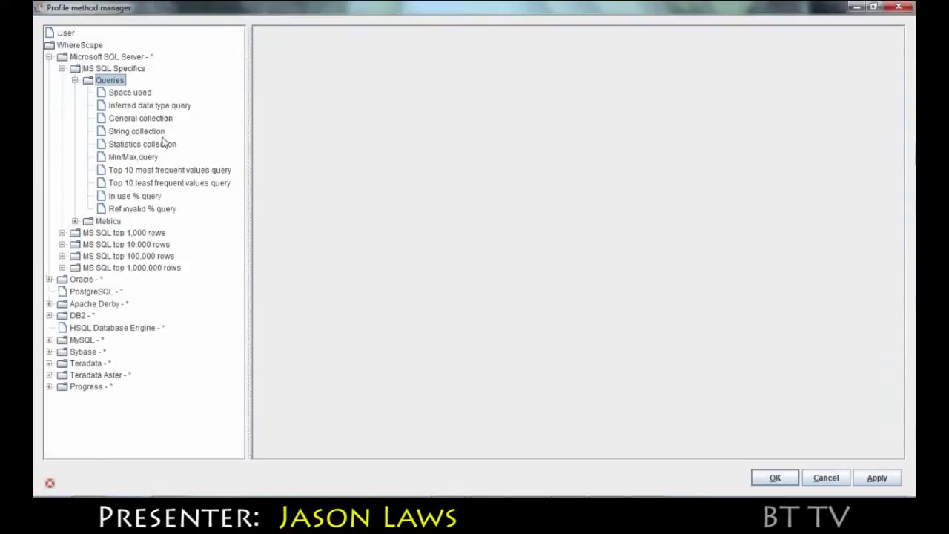
left_click(144, 131)
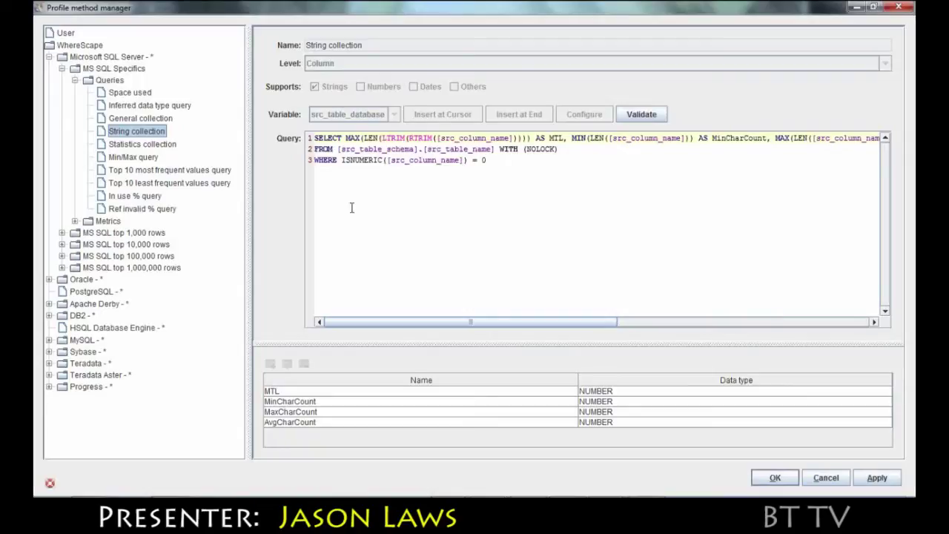
left_click(900, 8)
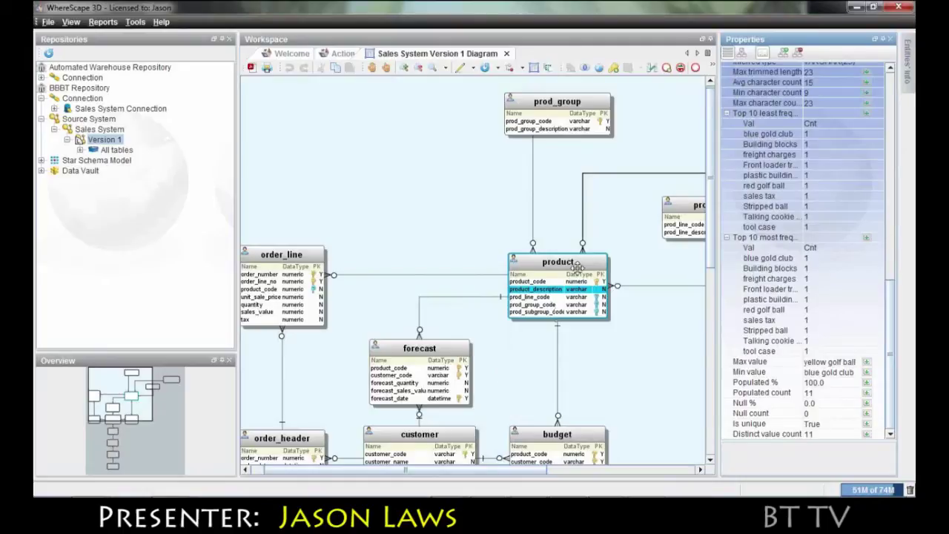
- Resize the Sales System diagram's tables by row count and look over the relative table sizes
left_click(533, 67)
left_click(382, 234)
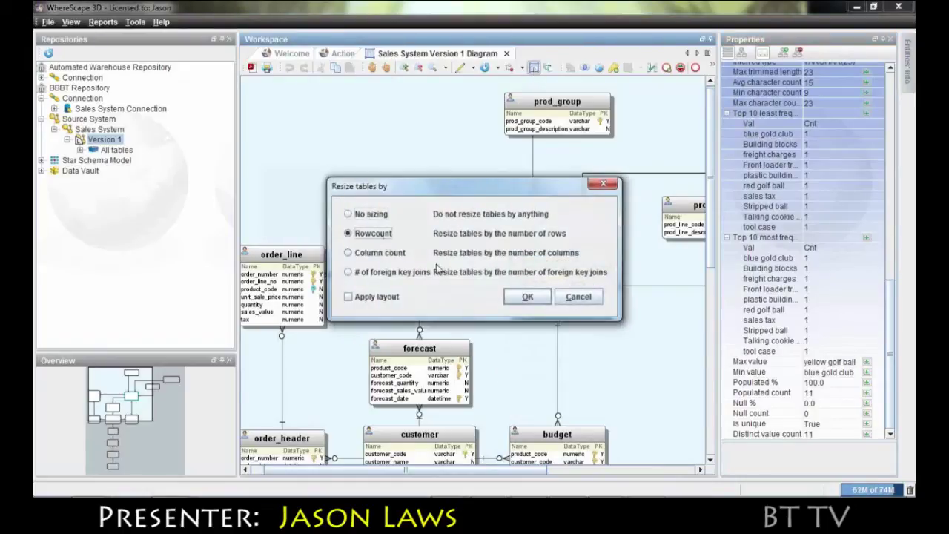
left_click(527, 297)
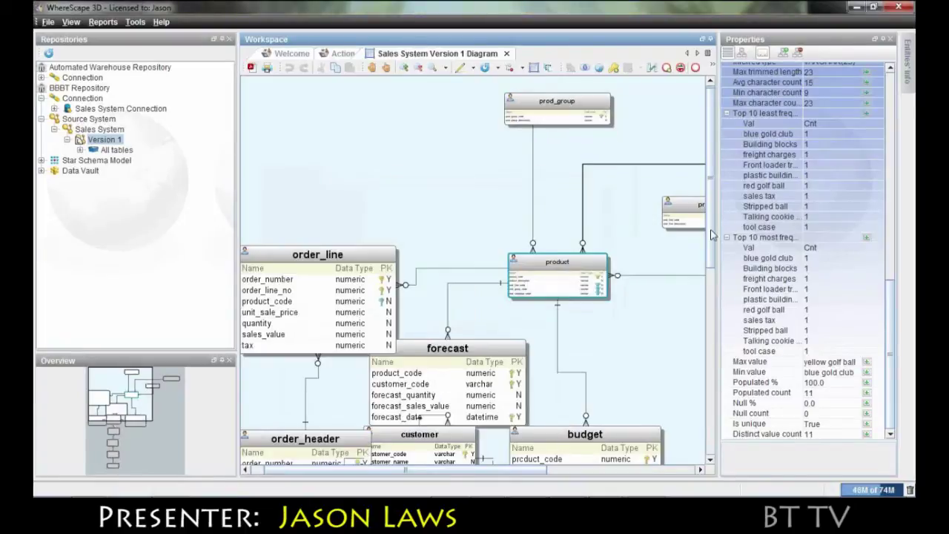
scroll(710, 244, "down", 1)
left_click_drag(710, 244, 715, 290)
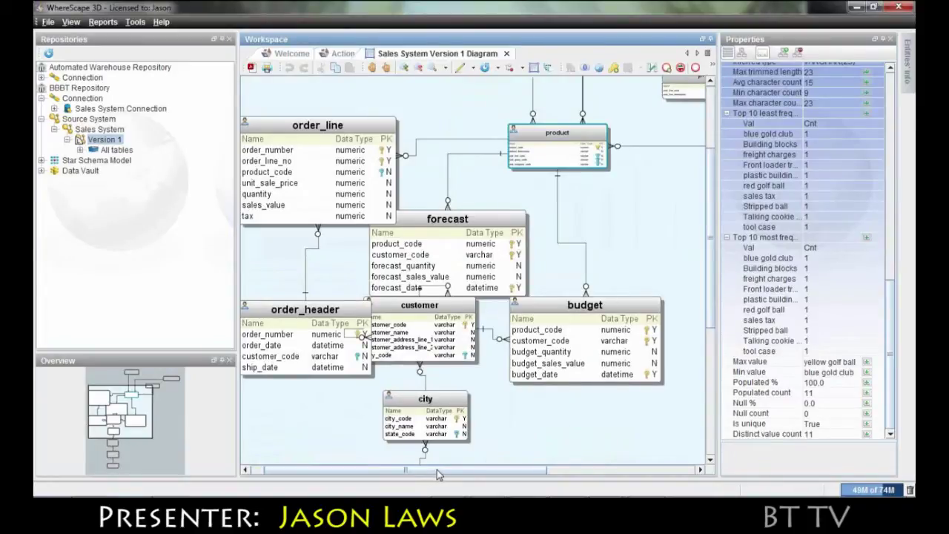
mouse_move(437, 470)
left_mouse_down()
mouse_move(427, 471)
mouse_move(519, 470)
mouse_move(429, 470)
left_mouse_up()
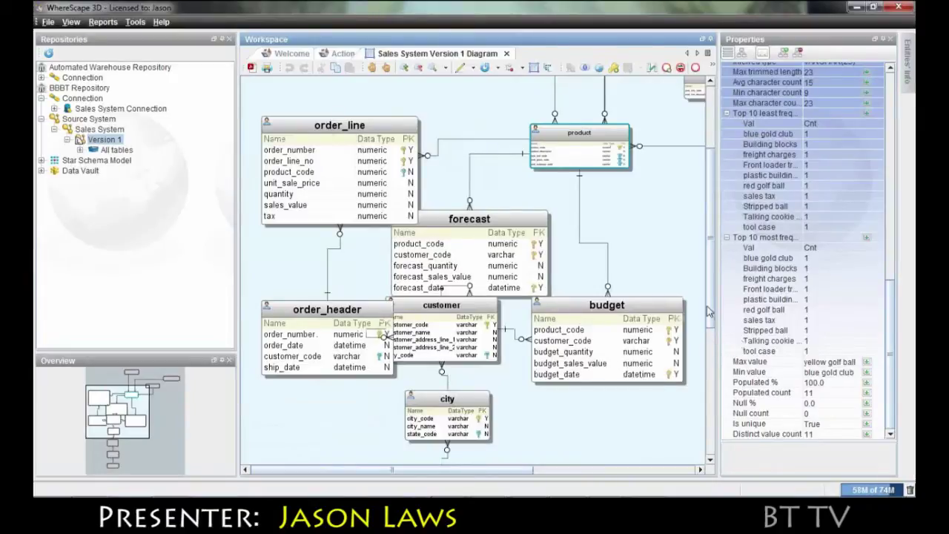
scroll(427, 209, "up", 3)
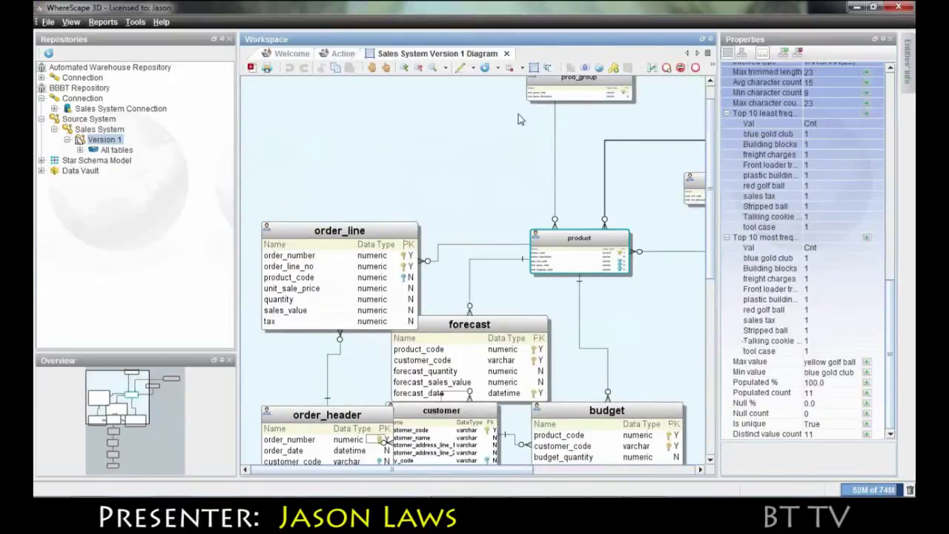
- Reset the Sales System diagram's table resizing to No sizing
left_click(533, 68)
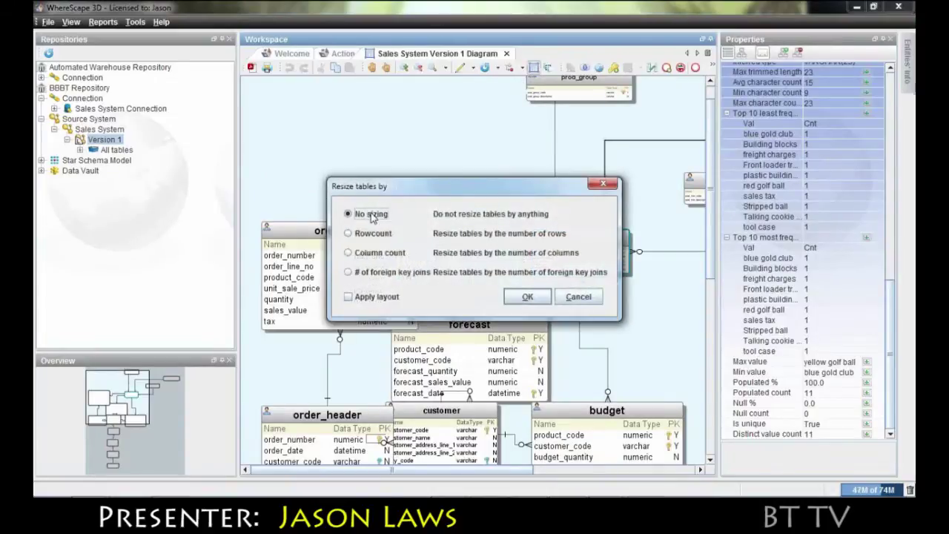
left_click(540, 299)
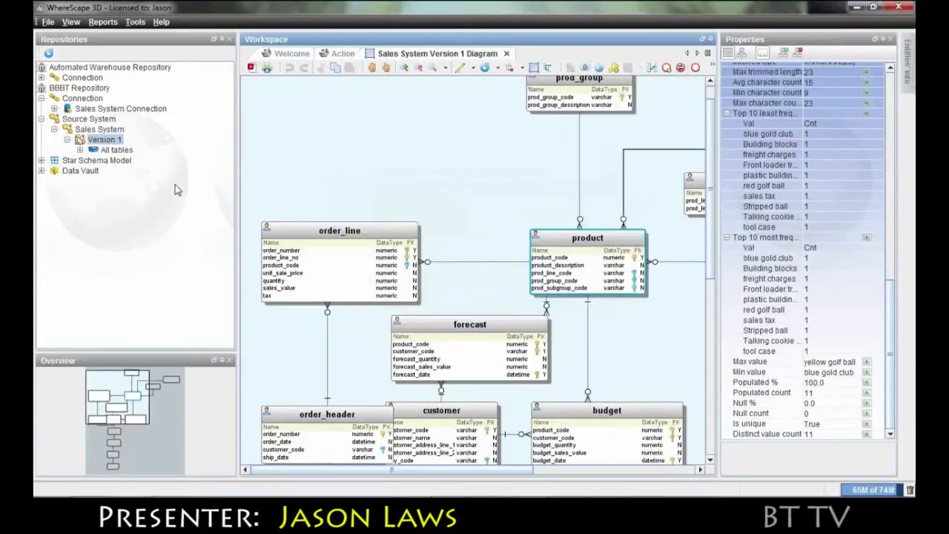
- Display all tables of Sales Star Schema Version 1 as a diagram and widen the diagram area
left_click(42, 161)
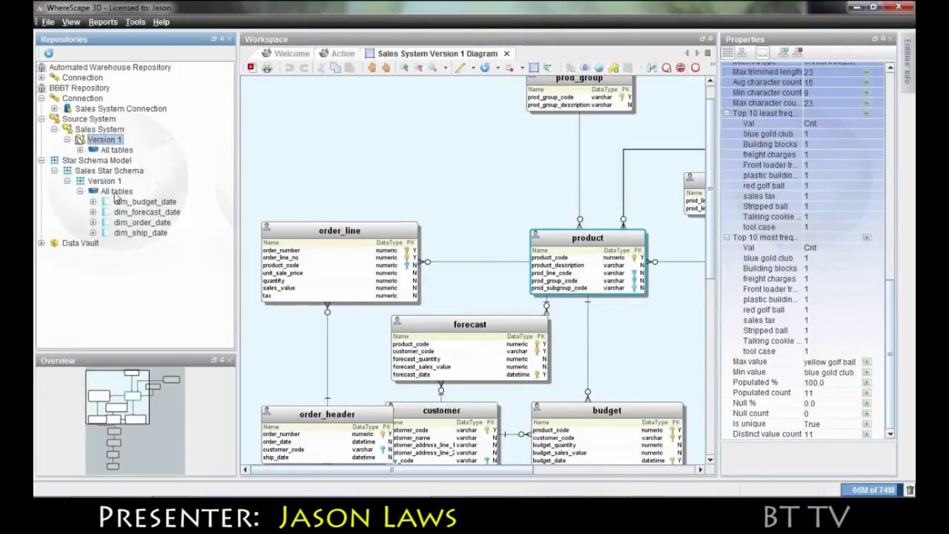
right_click(114, 195)
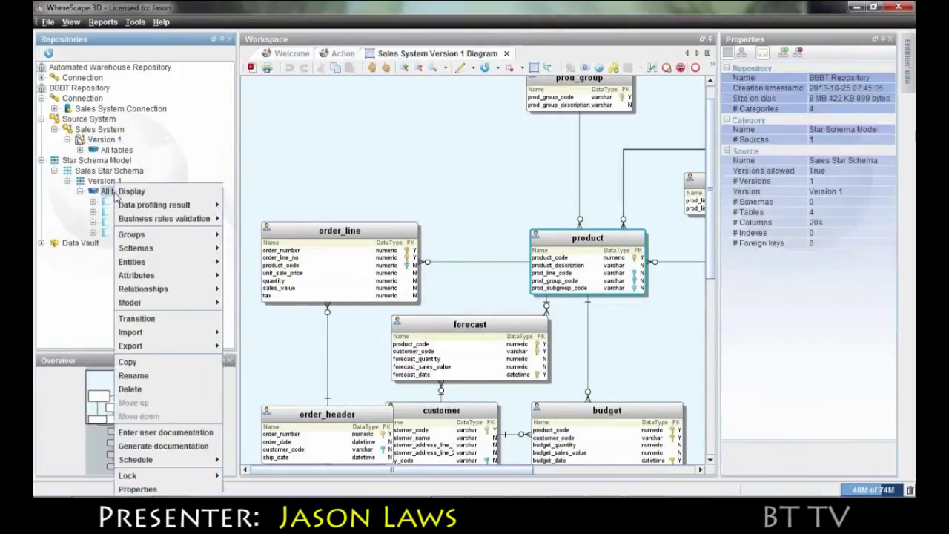
left_click(185, 195)
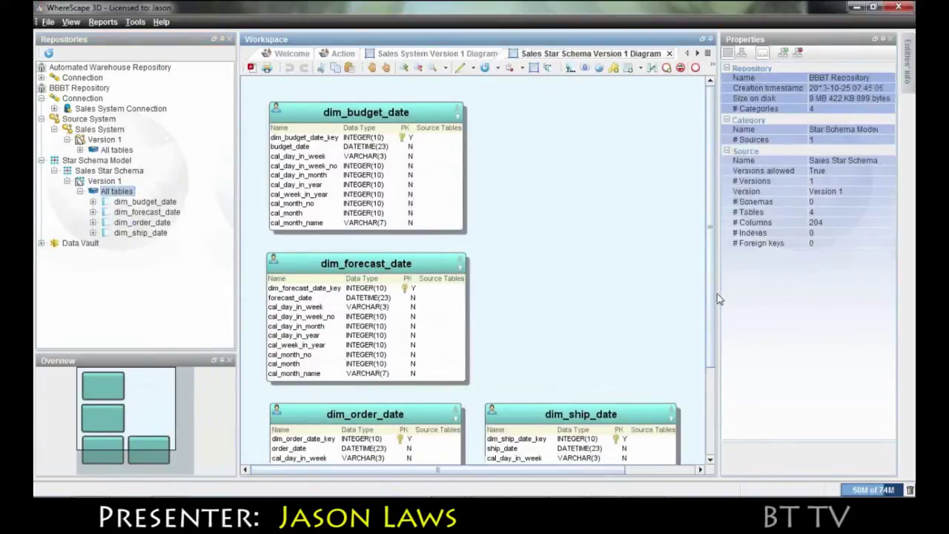
left_click_drag(717, 294, 836, 284)
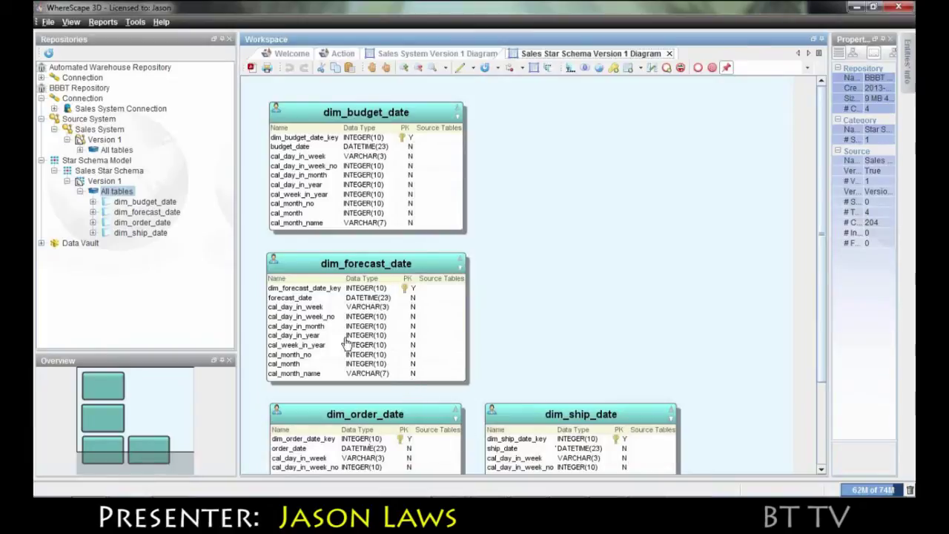
- Add the Sales System customer table to the star schema diagram as a Changing Dimension, placed to the right of dim_budget_date
left_click(79, 150)
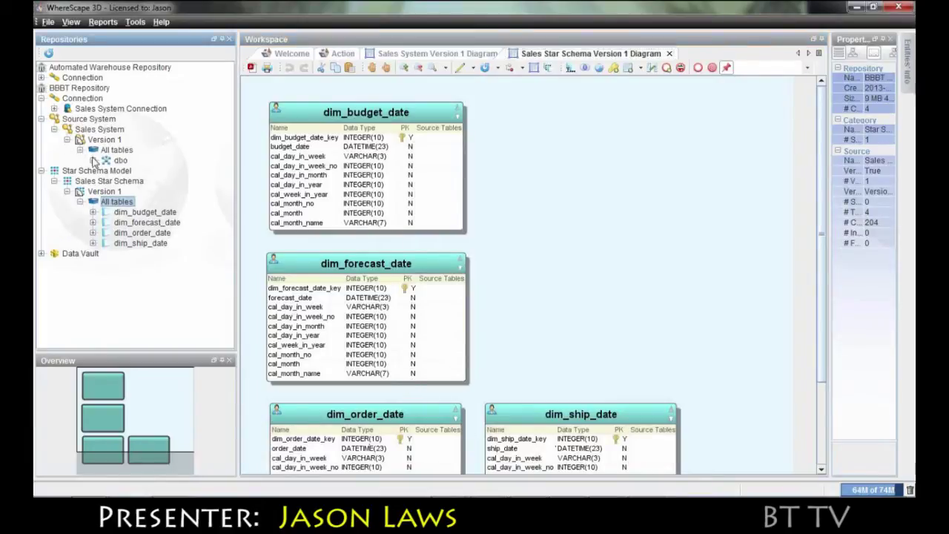
left_click(93, 160)
scroll(229, 182, "down", 3)
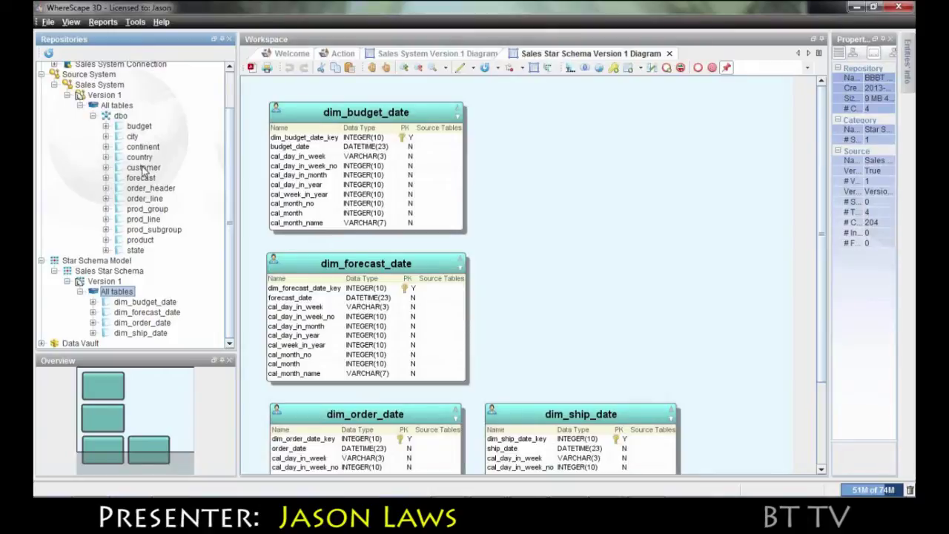
left_click_drag(145, 169, 609, 114)
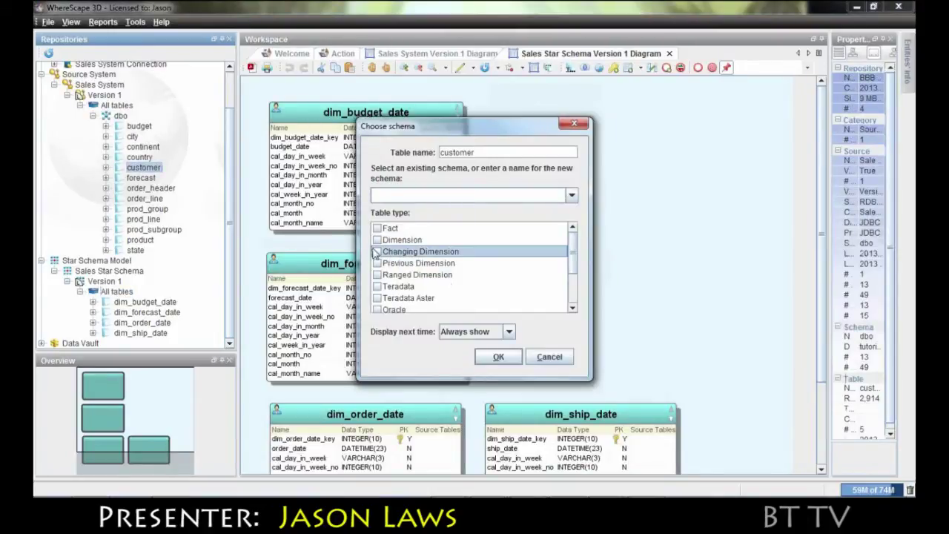
left_click(377, 252)
left_click(504, 357)
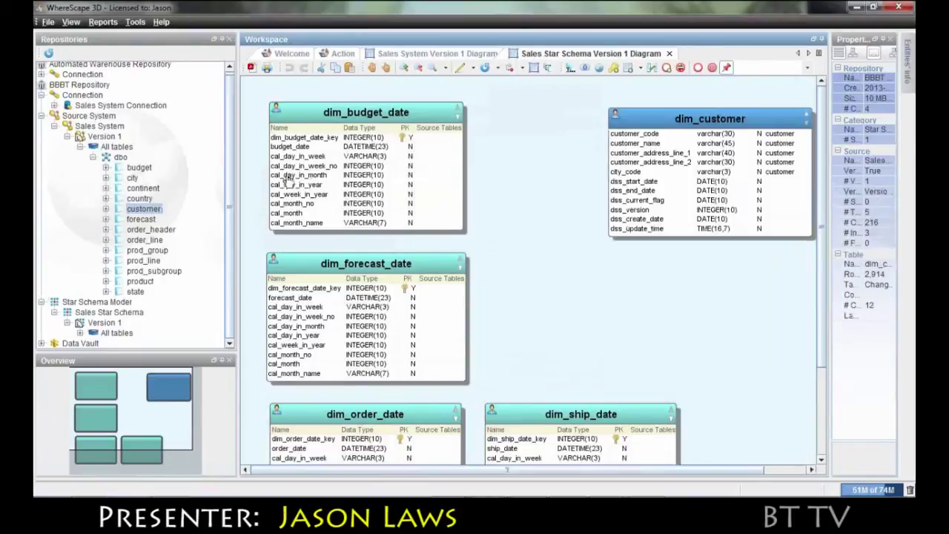
- Add city_name and state_code from the city table to dim_customer, setting the column insertion confirmation to Never show
left_click(106, 178)
left_click_drag(156, 190, 634, 184)
left_click(511, 261)
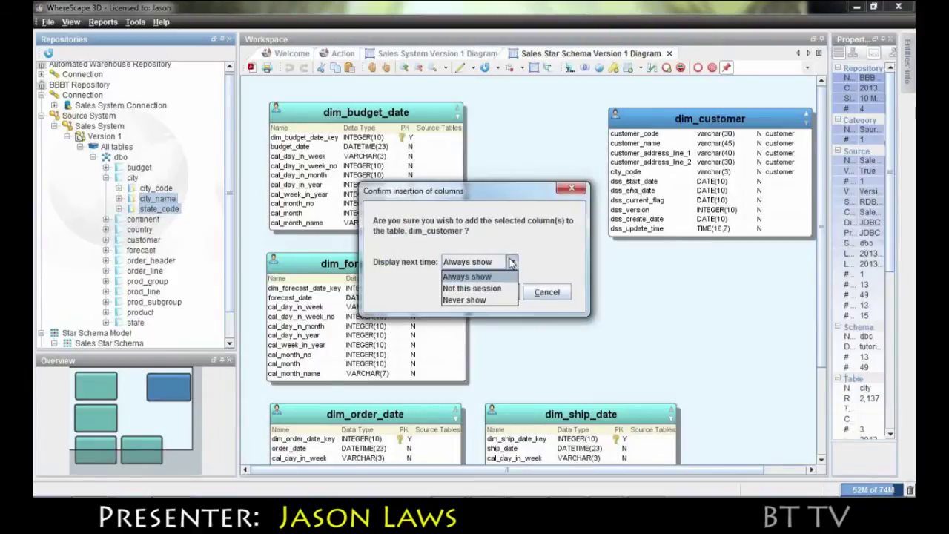
left_click(482, 300)
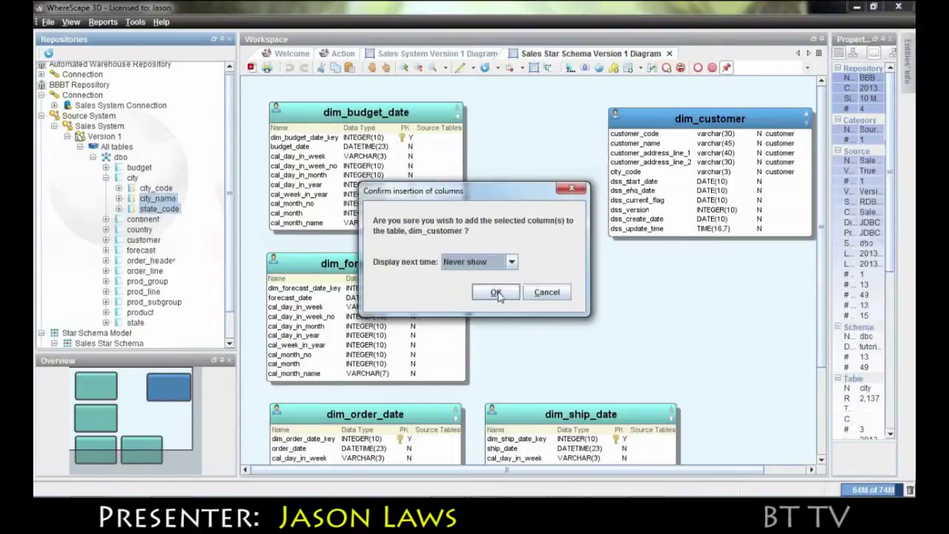
left_click(496, 292)
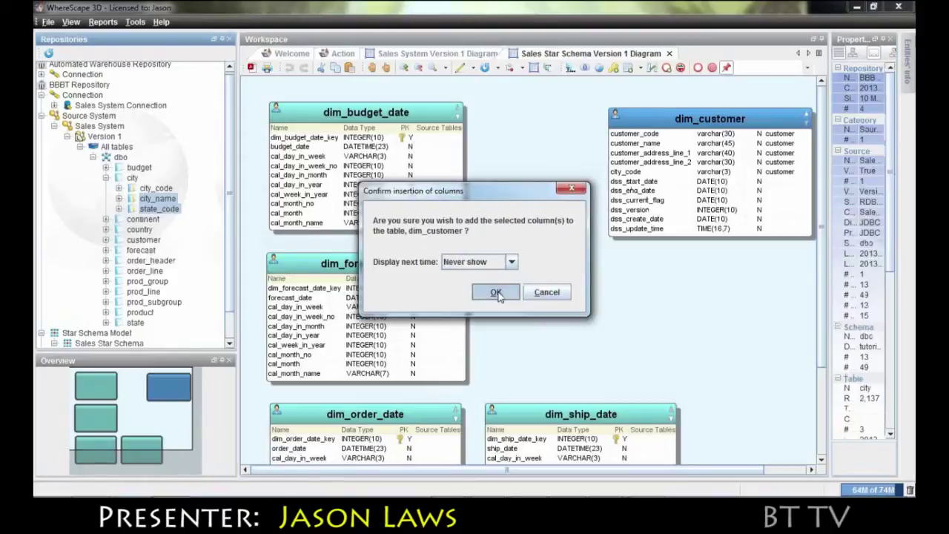
- Add the state_name and country_code columns from the state table to dim_customer after state_code
left_click(106, 322)
left_click(160, 333)
left_click(163, 343, "shift")
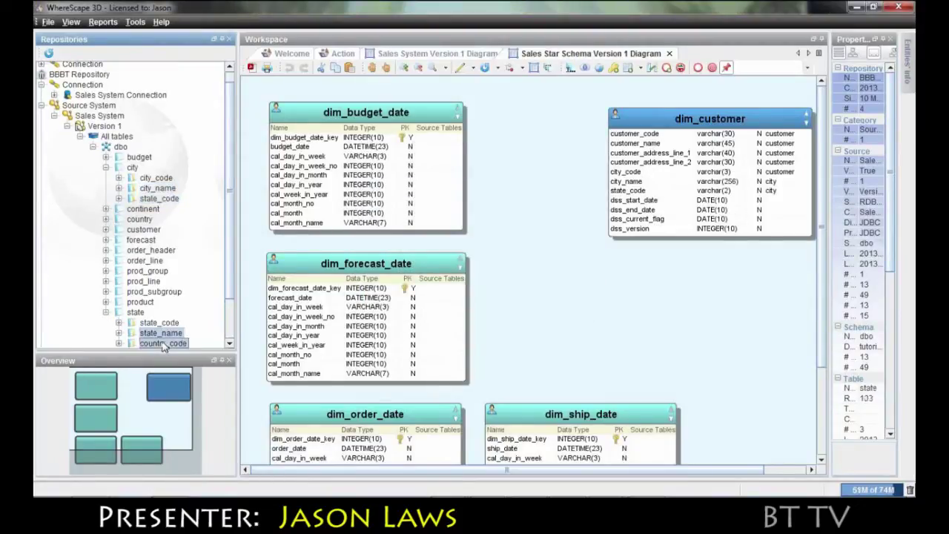
left_click_drag(169, 339, 647, 213)
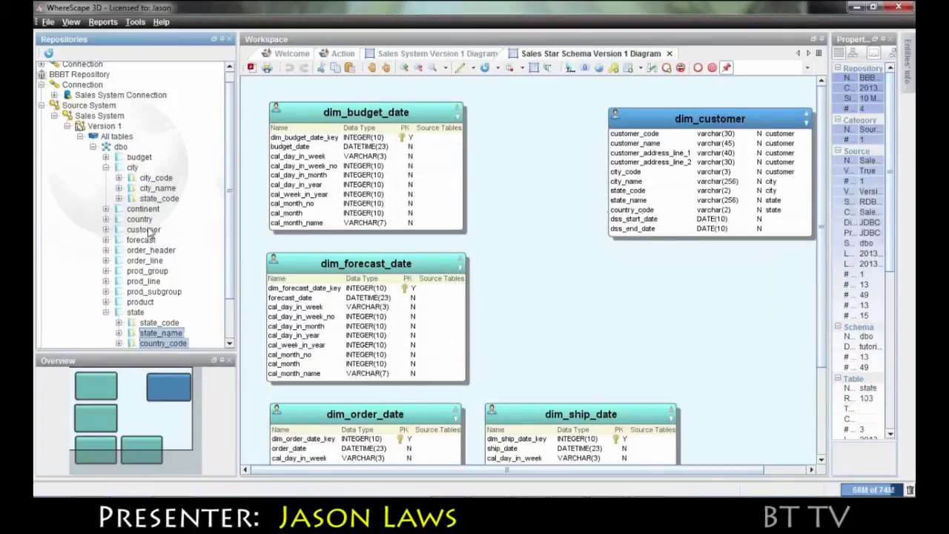
- Add country_name and continent_code from the country table and continent_name from the continent table to dim_customer
left_click(106, 219)
left_click(165, 239)
left_click(166, 250, "shift")
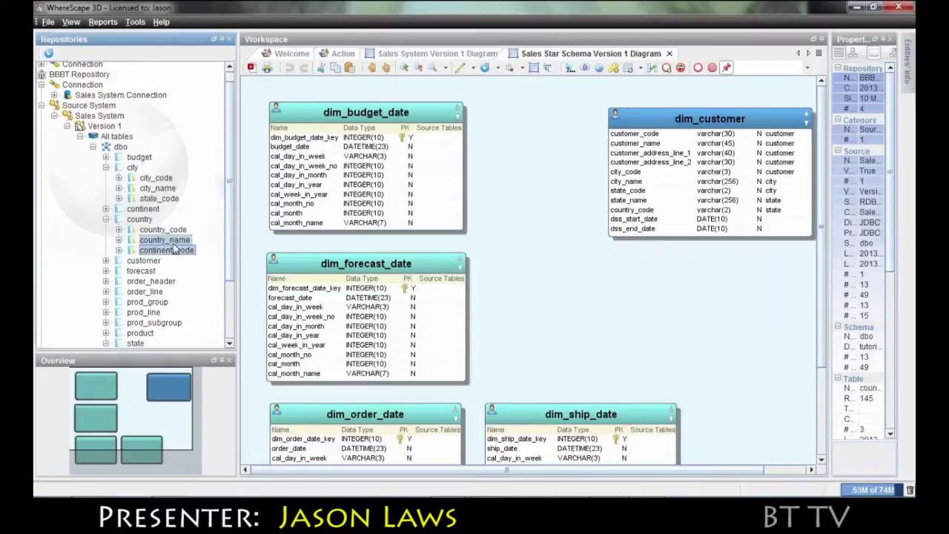
left_click_drag(166, 250, 627, 221)
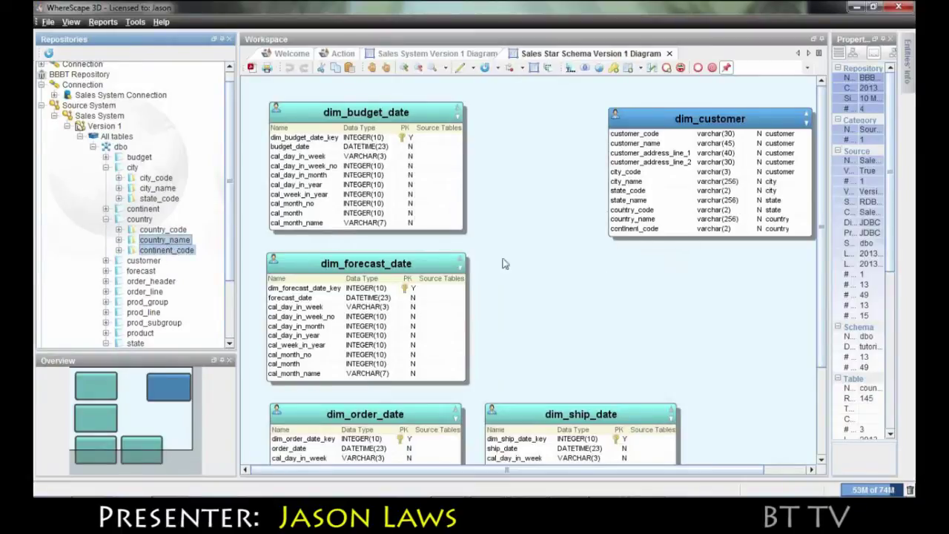
left_click(106, 208)
left_click_drag(168, 229, 641, 236)
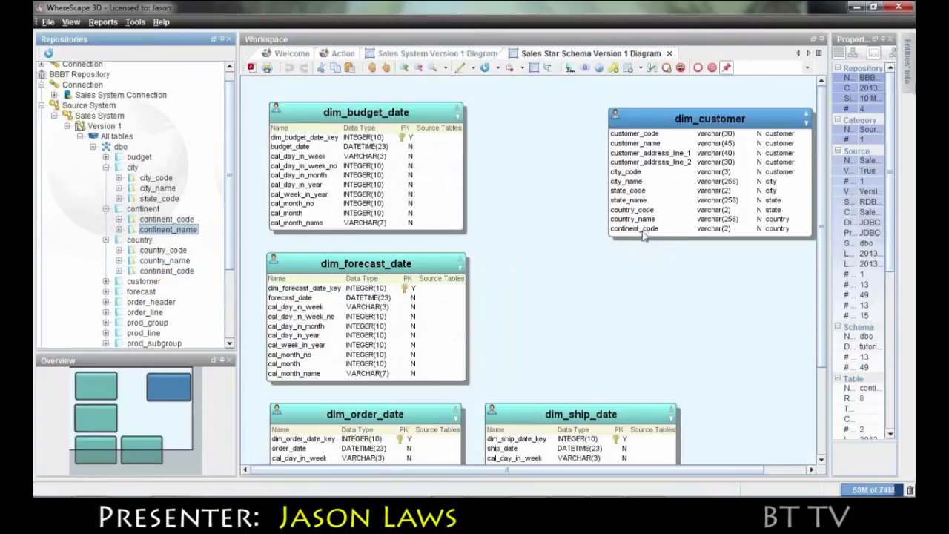
- Review dim_customer's columns, data types and source tables in the diagram
left_click(808, 127)
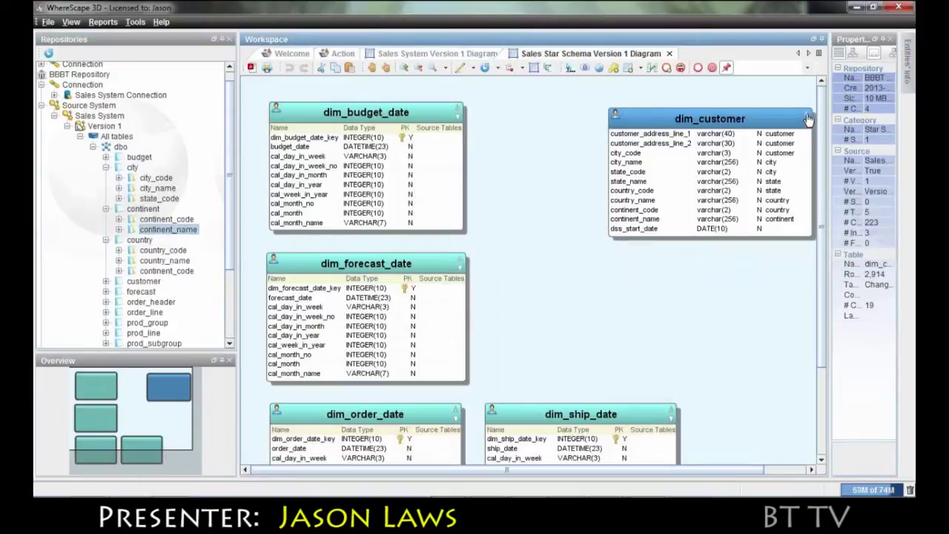
left_click(808, 119)
left_click(808, 118)
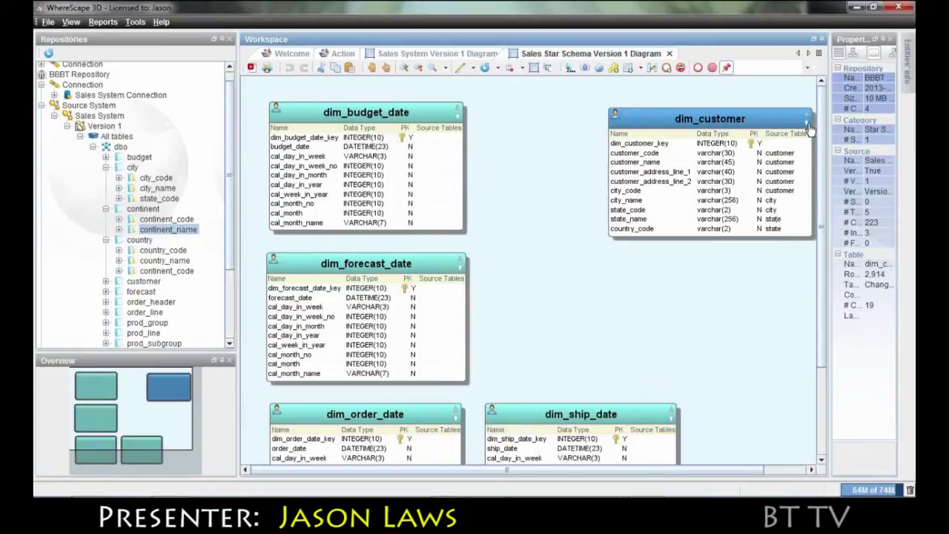
scroll(808, 130, "down", 3)
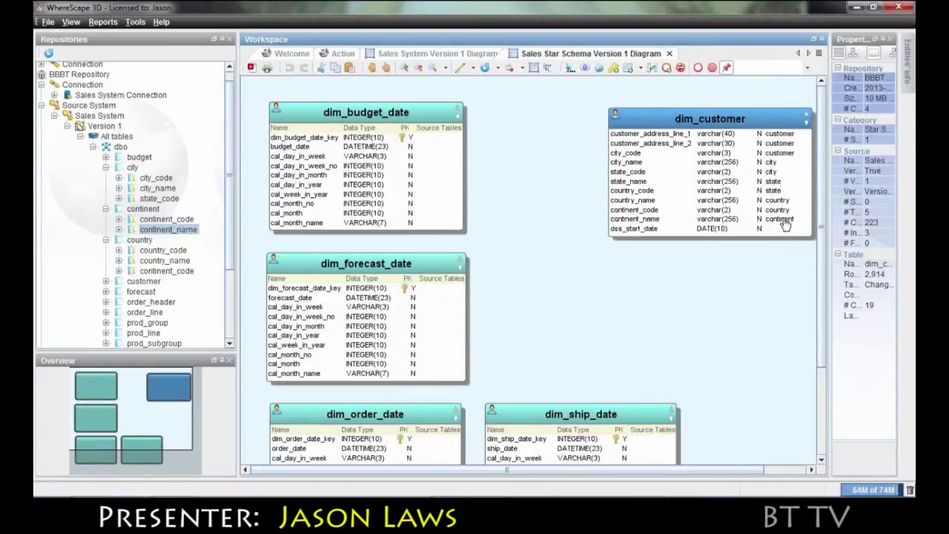
scroll(808, 120, "up", 2)
scroll(808, 120, "up", 1)
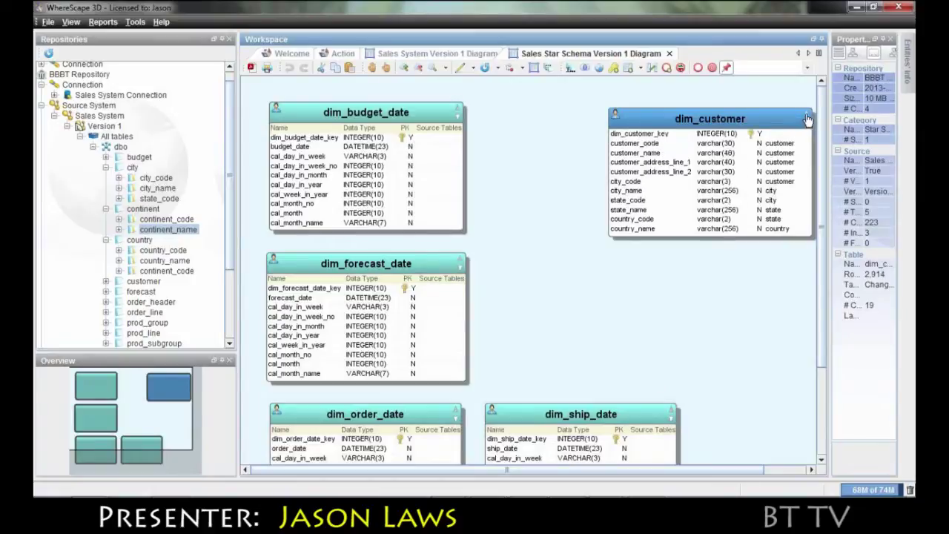
- Display the data for dim_customer, look across its columns, then close the query
right_click(726, 121)
mouse_move(785, 140)
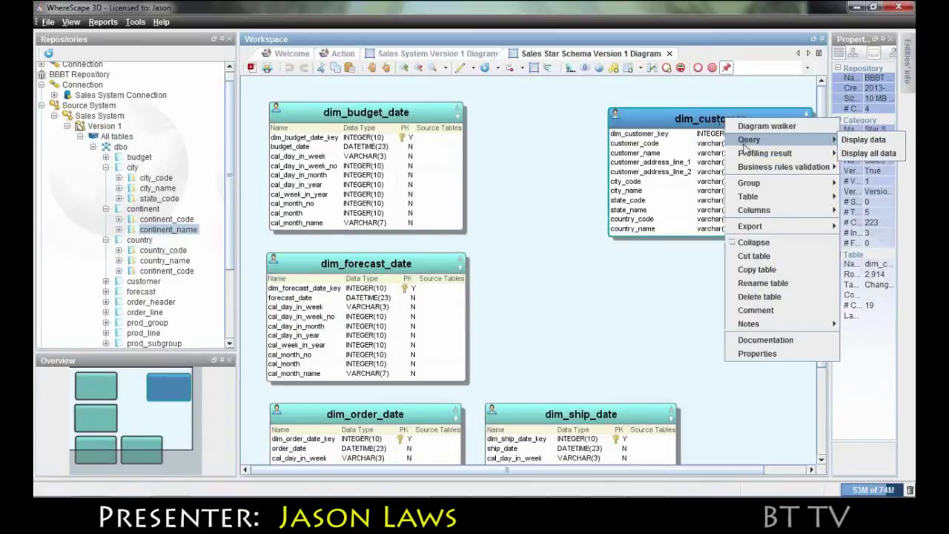
left_click(846, 142)
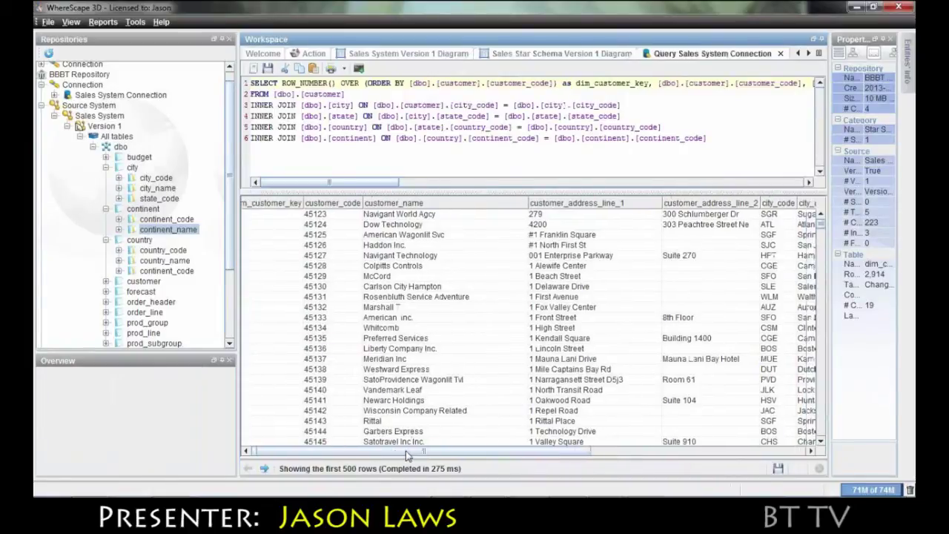
left_click_drag(405, 450, 429, 451)
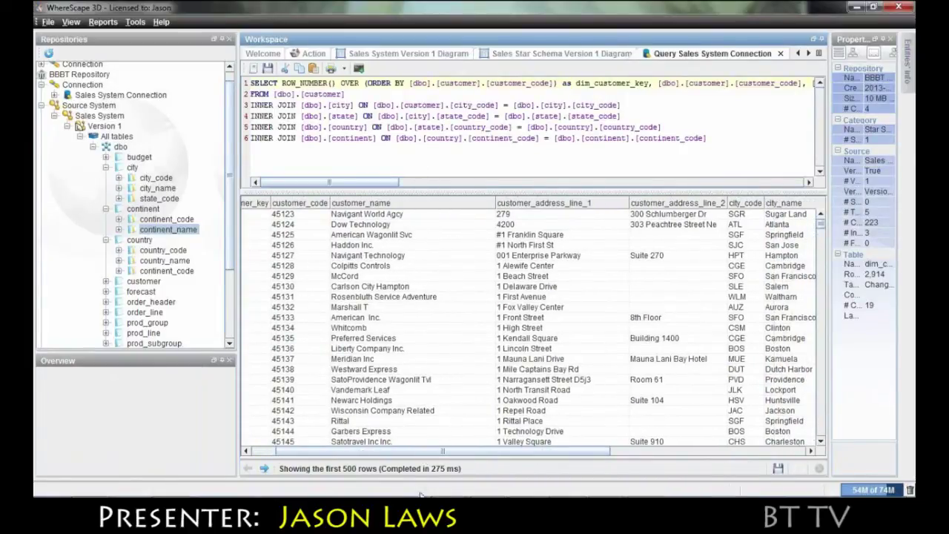
left_click_drag(406, 454, 297, 452)
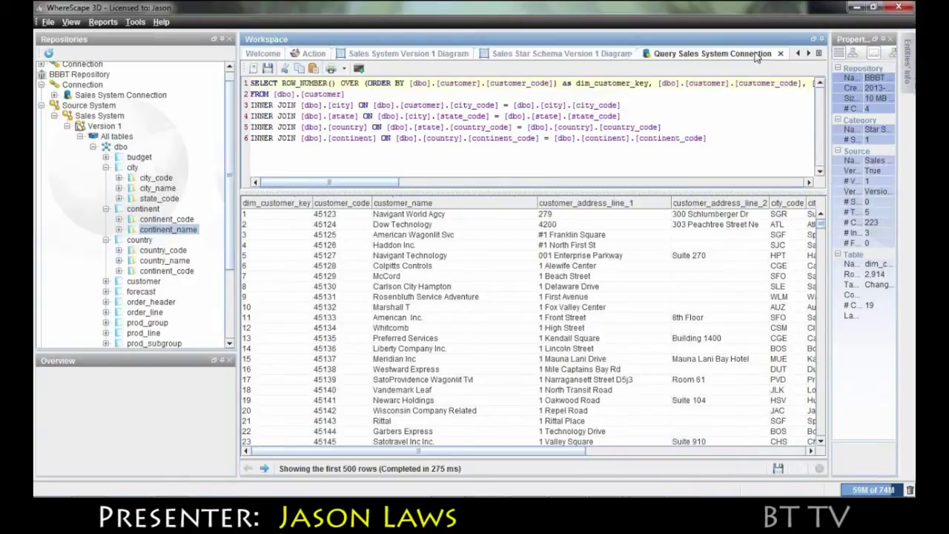
left_click(780, 53)
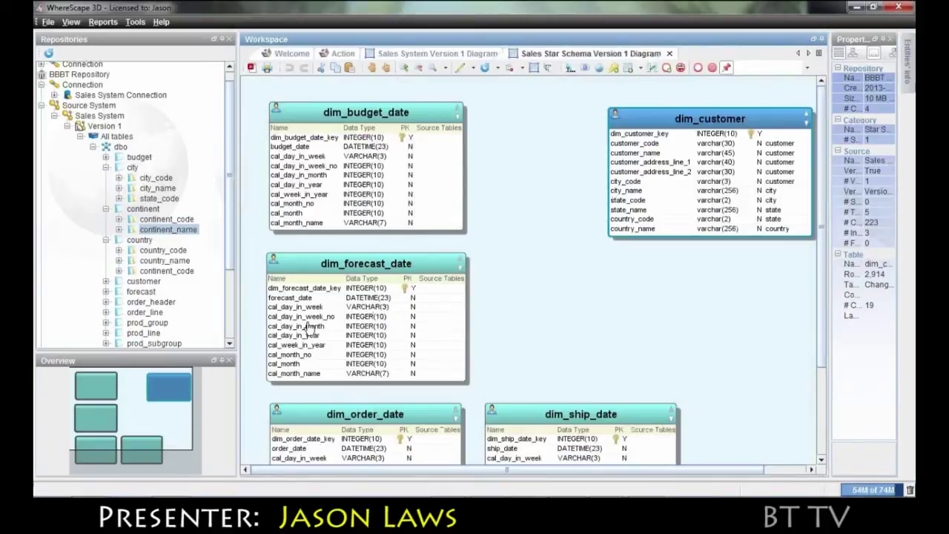
- Add the product source table to the diagram as a Dimension and position it below dim_customer
scroll(228, 346, "down", 3)
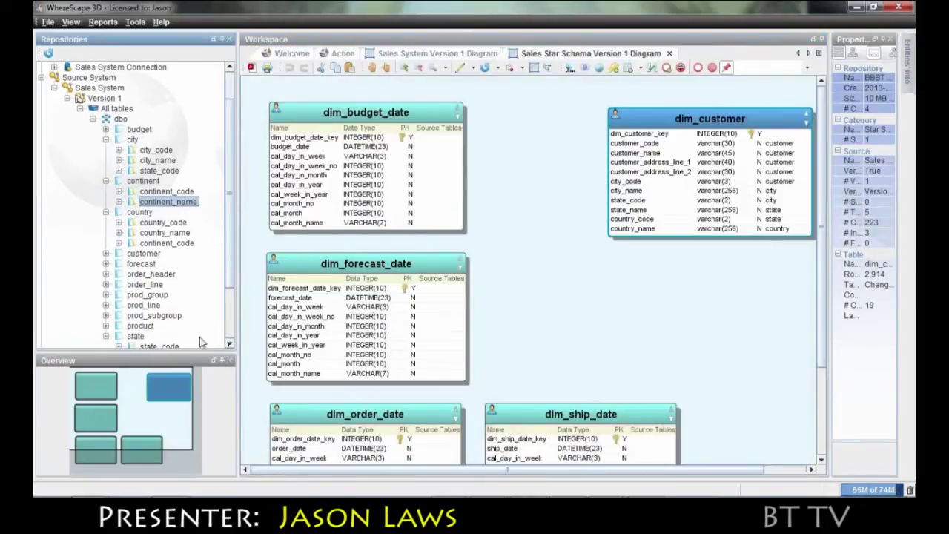
left_click(141, 326)
left_click_drag(140, 331, 641, 279)
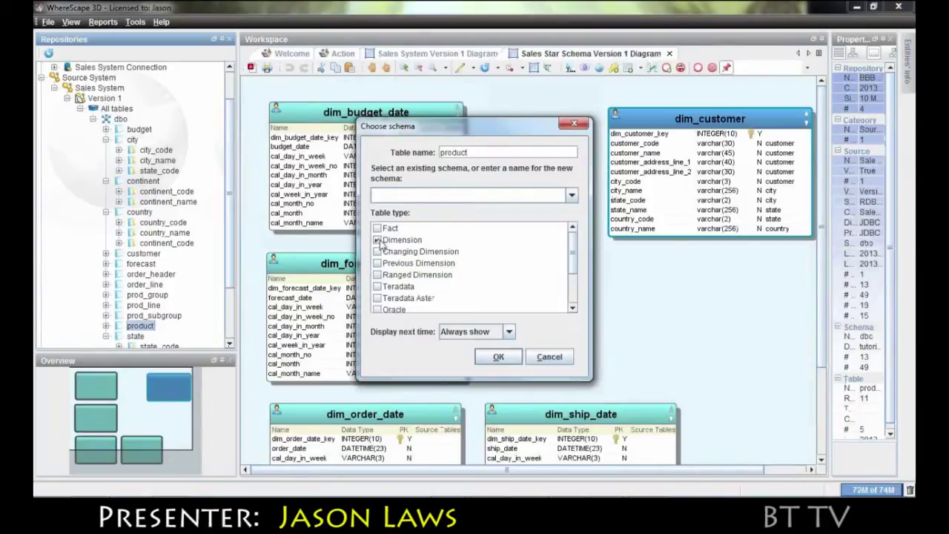
left_click(498, 358)
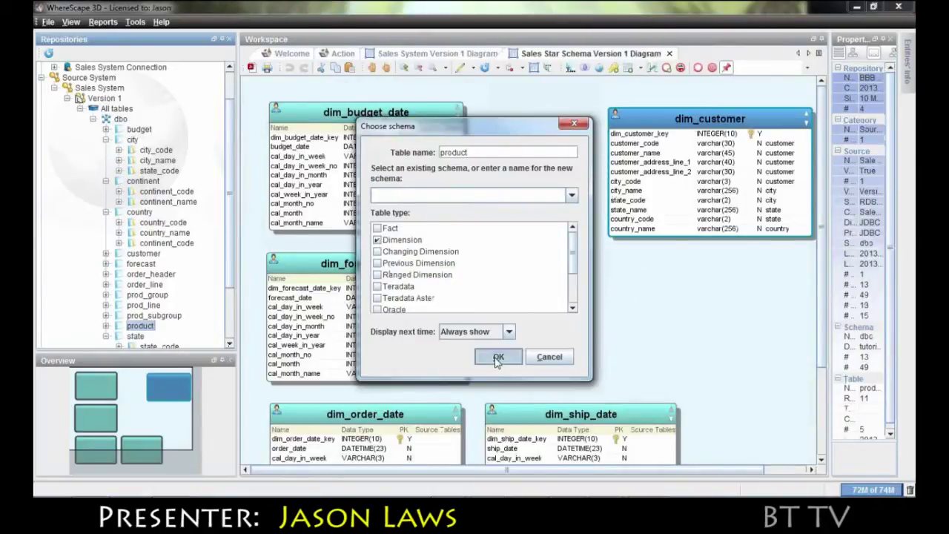
left_click_drag(692, 284, 649, 260)
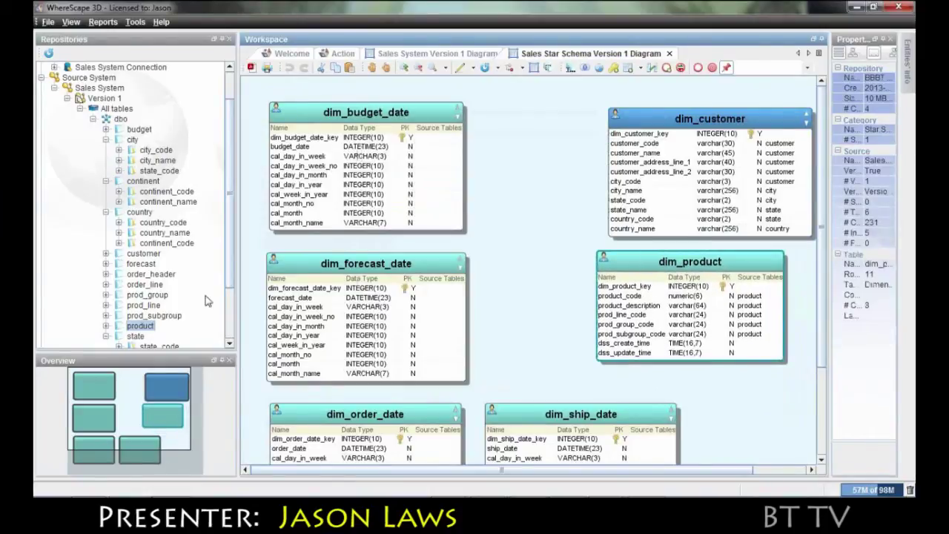
- Add prod_group_description, prod_line_description and prod_subgroup_description from their source tables to dim_product, each following its matching code column
left_click(106, 315)
left_click(106, 292)
left_click(106, 282)
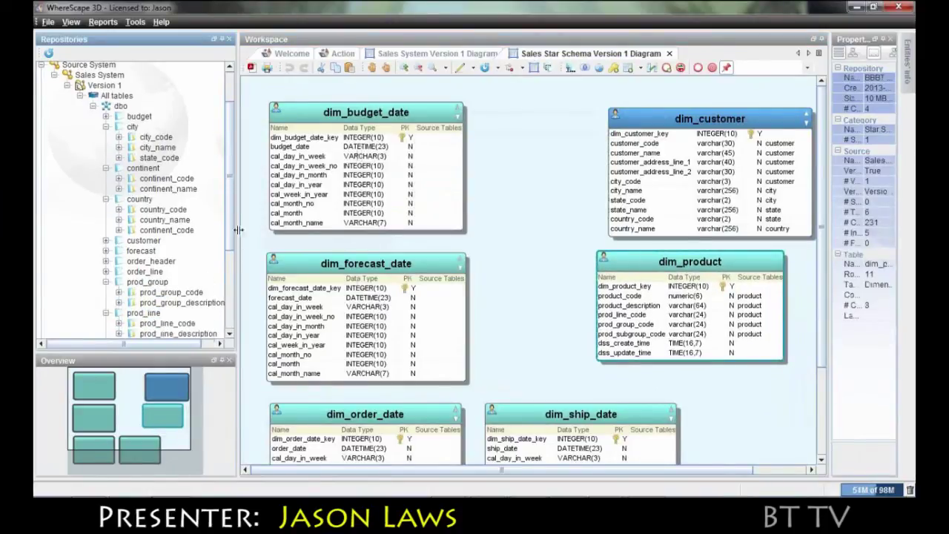
scroll(232, 241, "down", 2)
left_click_drag(159, 235, 638, 330)
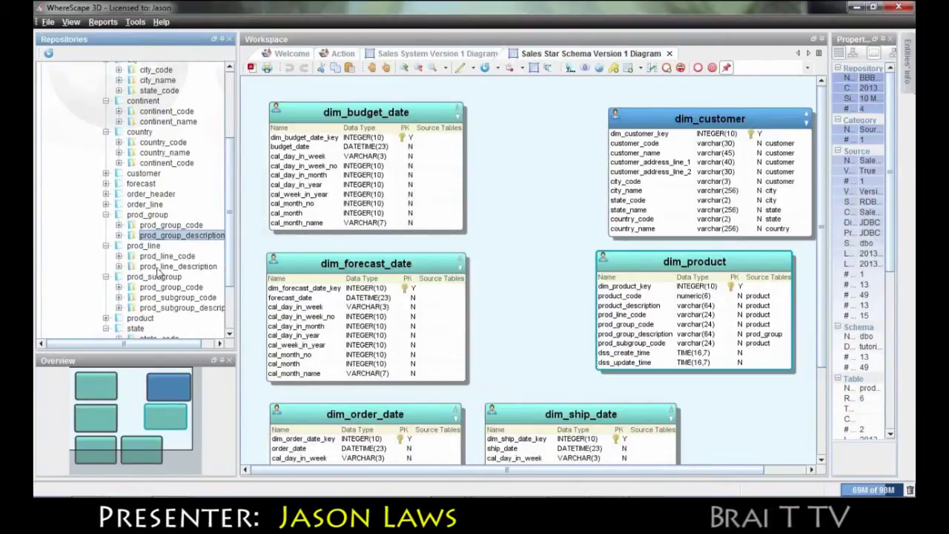
left_click_drag(159, 267, 607, 319)
left_click_drag(169, 312, 634, 361)
- Display the data for dim_product, examine the generated joins and rows, then close the query
right_click(752, 258)
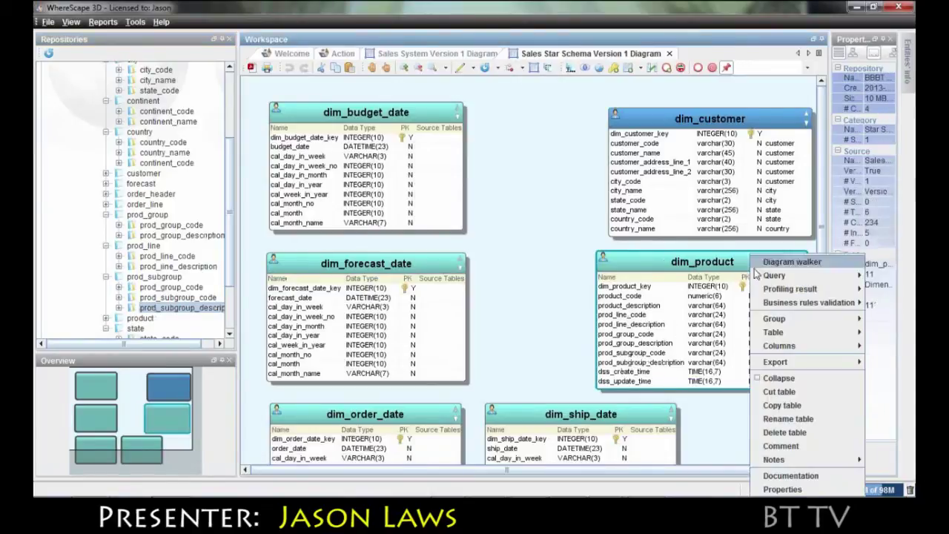
mouse_move(772, 275)
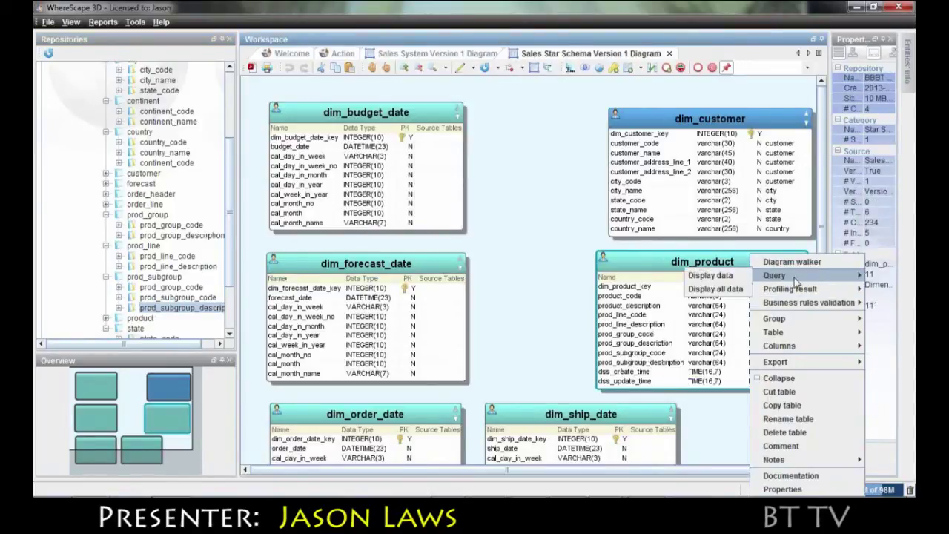
left_click(736, 278)
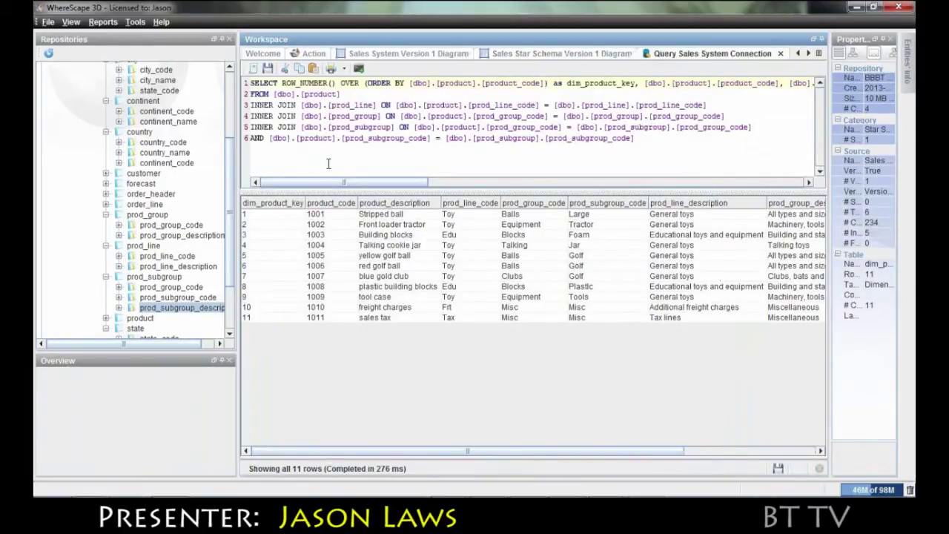
left_click_drag(360, 452, 373, 422)
left_click(780, 54)
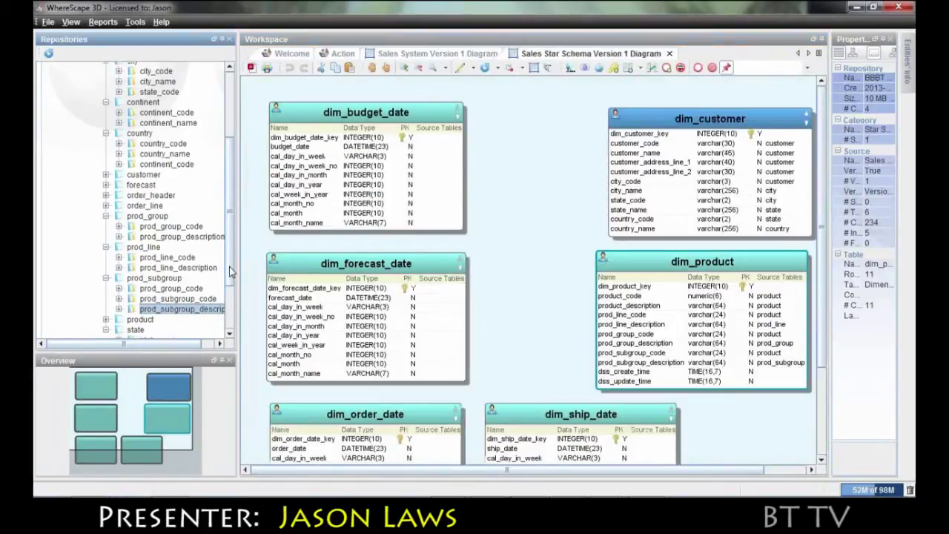
- Add the order_header source table to the diagram as a Fact table between the date dimensions and dim_customer
scroll(229, 212, "up", 4)
scroll(228, 211, "down", 2)
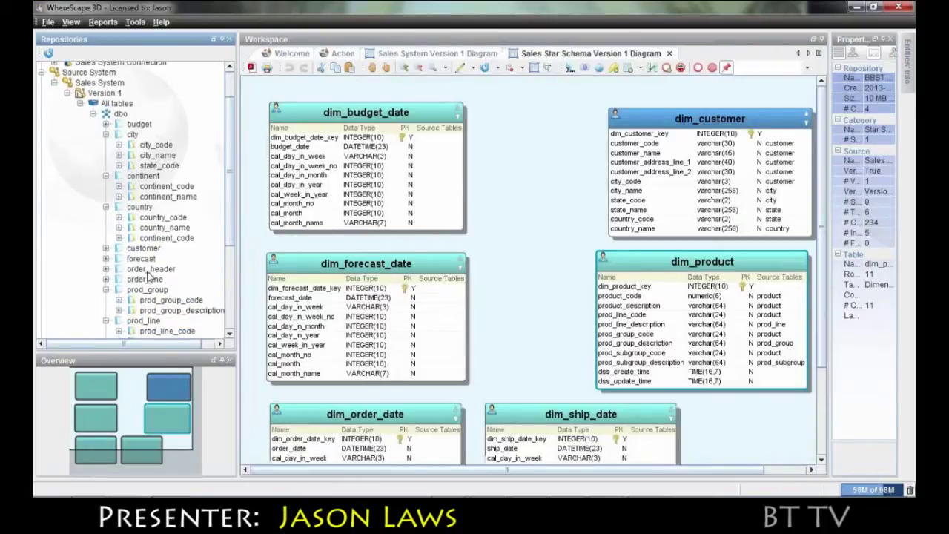
left_click(161, 271)
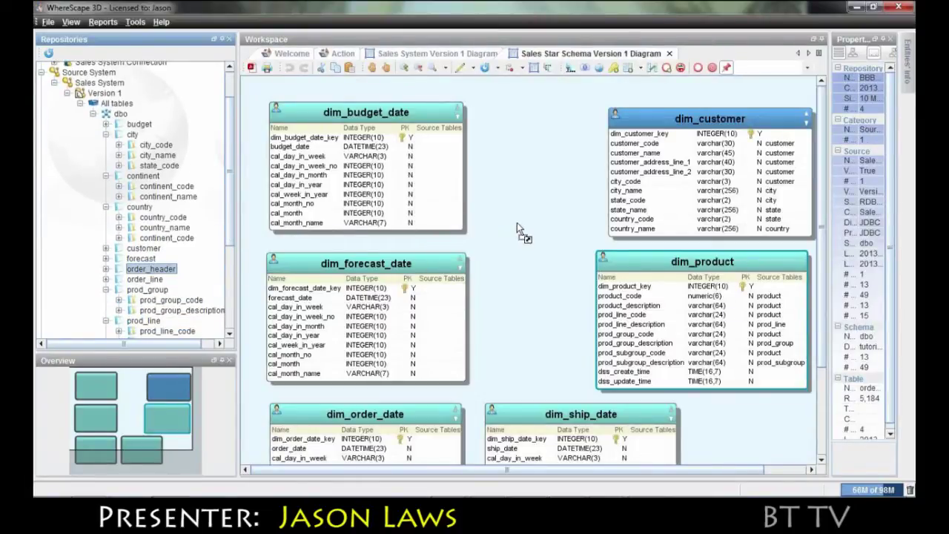
left_click_drag(517, 222, 516, 223)
left_click(378, 228)
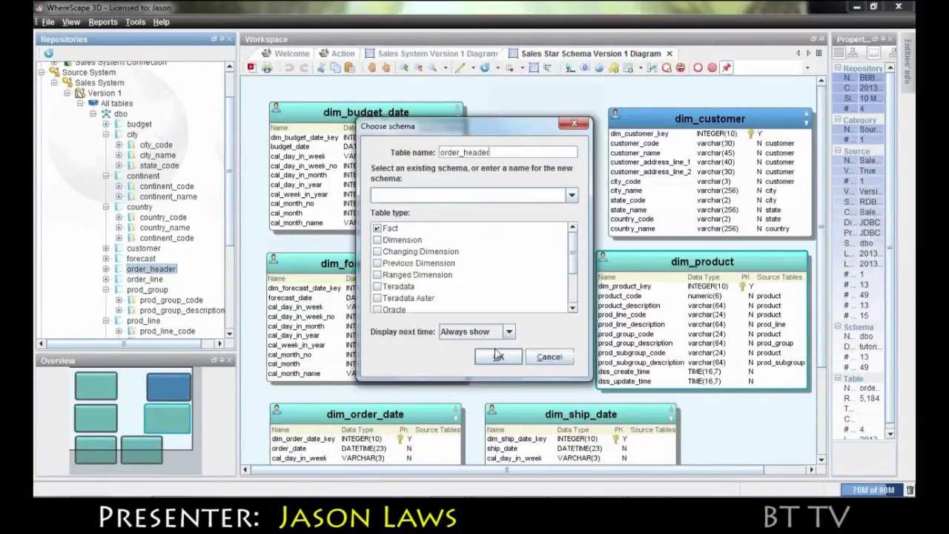
left_click(499, 358)
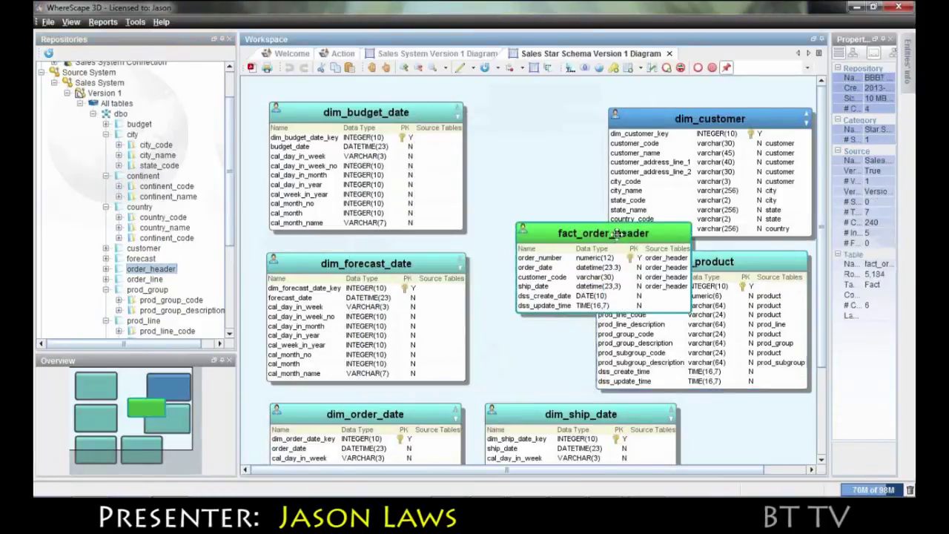
- Add the order_line source columns to fact_order_header after ship_date and delete the duplicate order_number_2 column
left_click(144, 280)
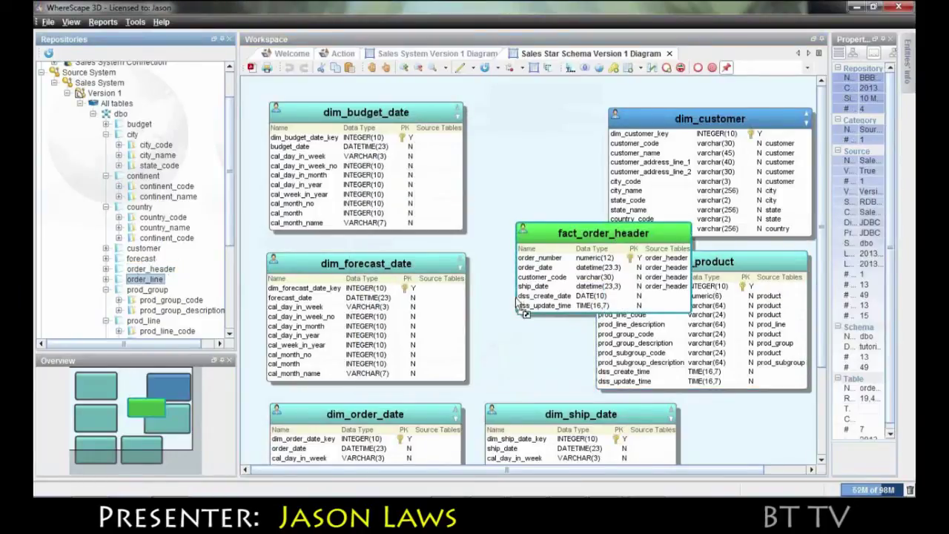
left_click_drag(533, 290, 553, 300)
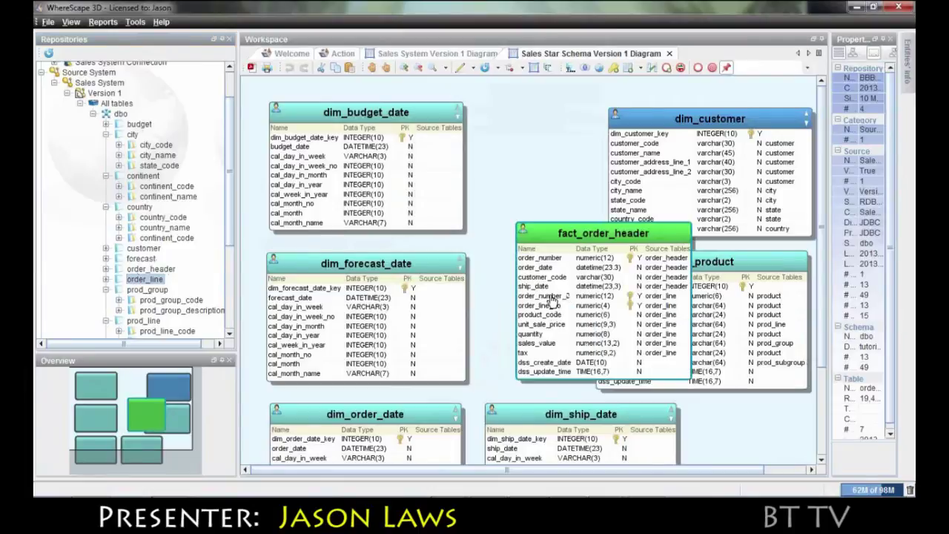
left_click(552, 298)
key("Delete")
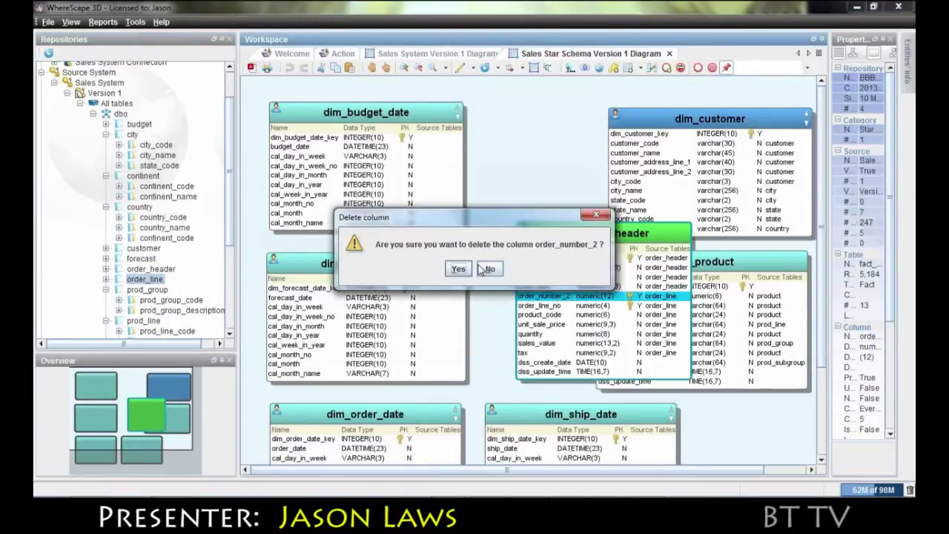
key("Return")
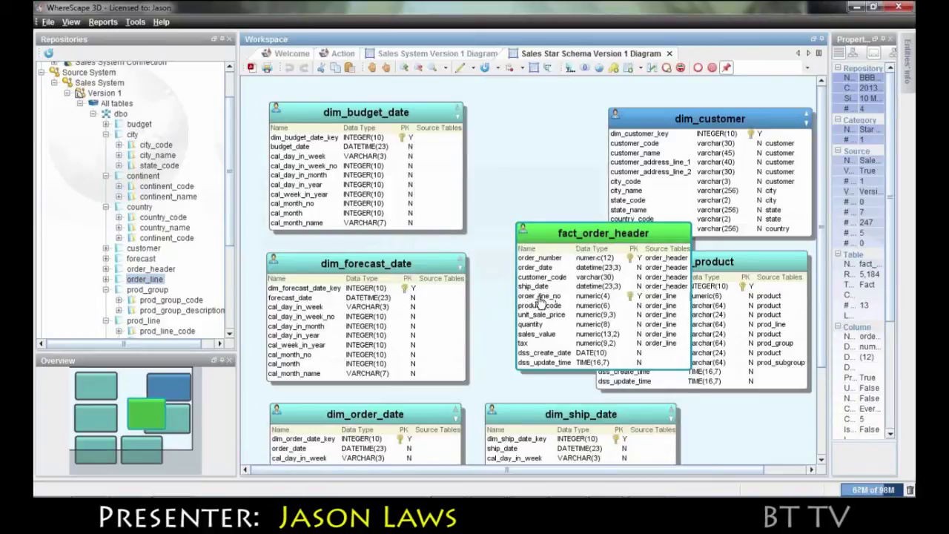
- Relate fact_order_header's order_date to order_date in dim_order_date, setting the relationship dialog to Never show
left_click(534, 267)
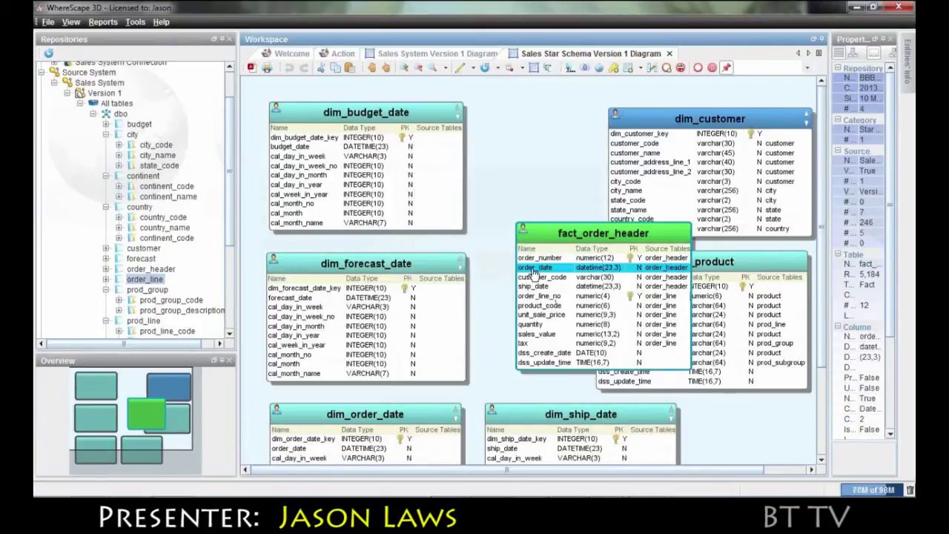
left_click_drag(534, 273, 291, 455)
left_click(501, 267)
left_click(454, 306)
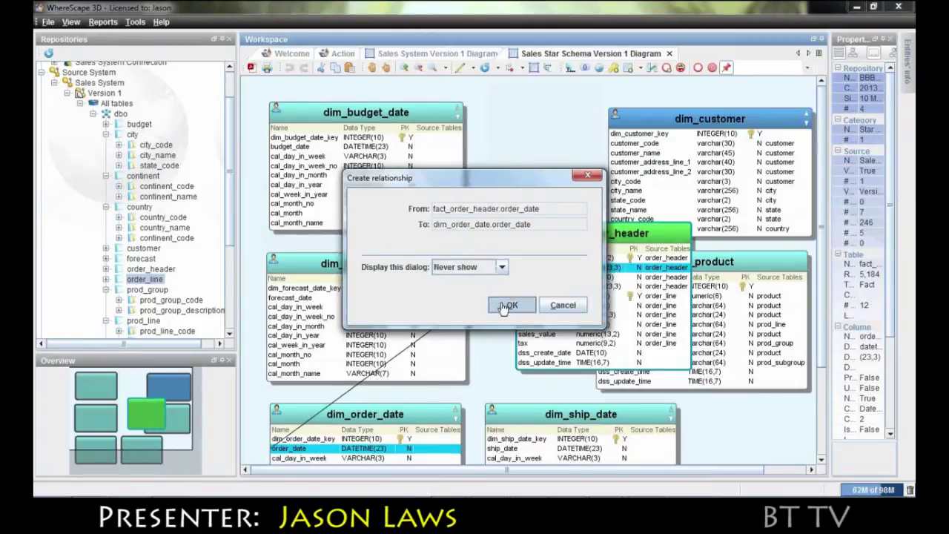
left_click(506, 306)
- Relate fact_order_header's ship_date, customer_code and product_code to the matching columns in dim_ship_date, dim_customer and dim_product
left_click(534, 286)
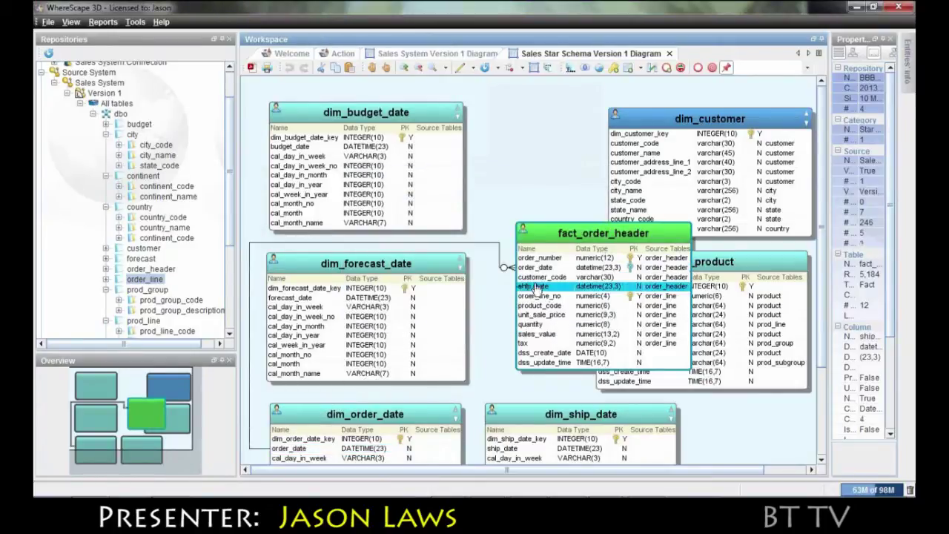
left_click_drag(535, 288, 503, 453)
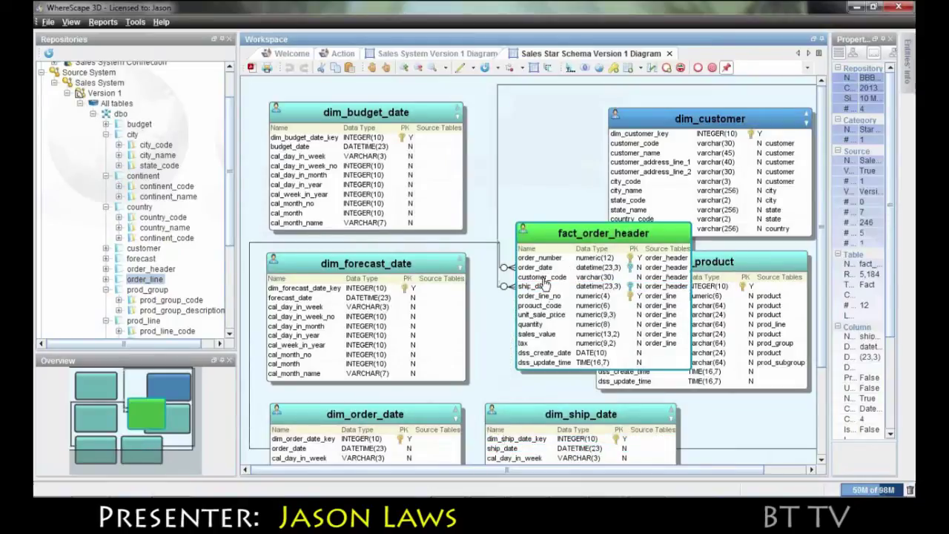
left_click_drag(545, 282, 642, 148)
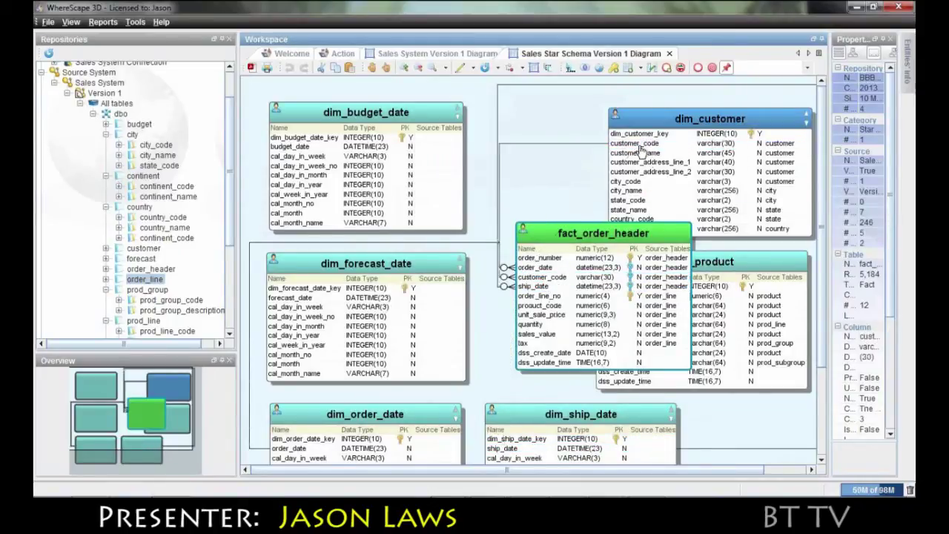
left_click(538, 308)
left_click_drag(540, 312, 732, 301)
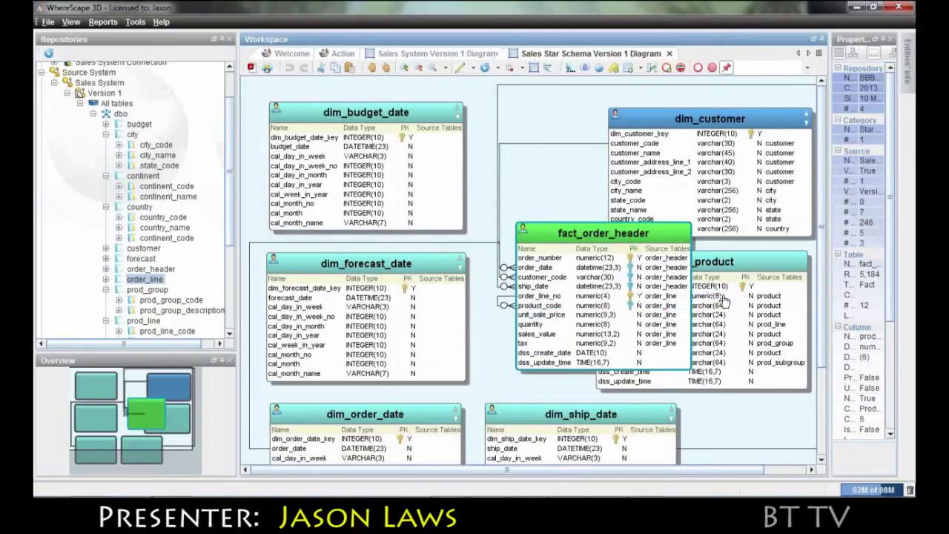
- Apply an automatic layout to the star schema diagram to arrange the dimensions around fact_order_header
left_click_drag(609, 233, 564, 224)
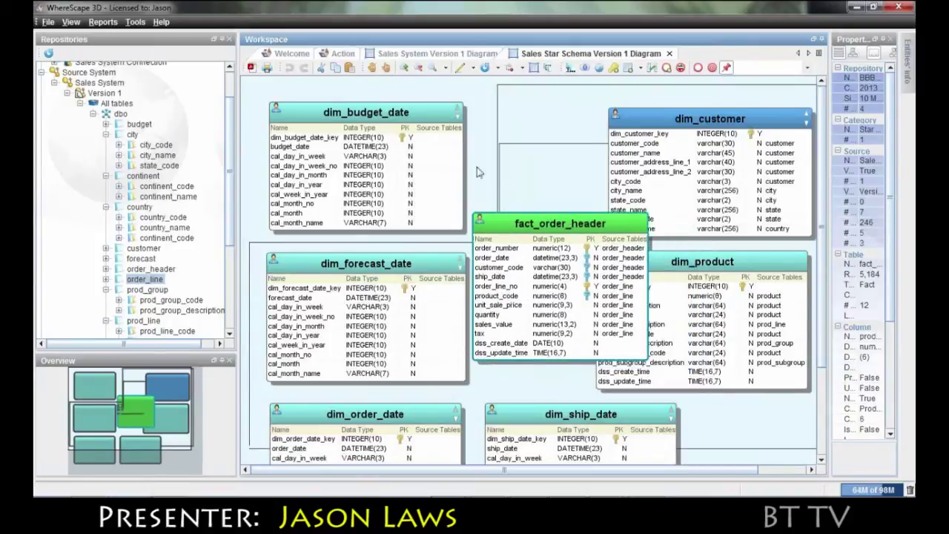
left_click(418, 68)
left_click(418, 67)
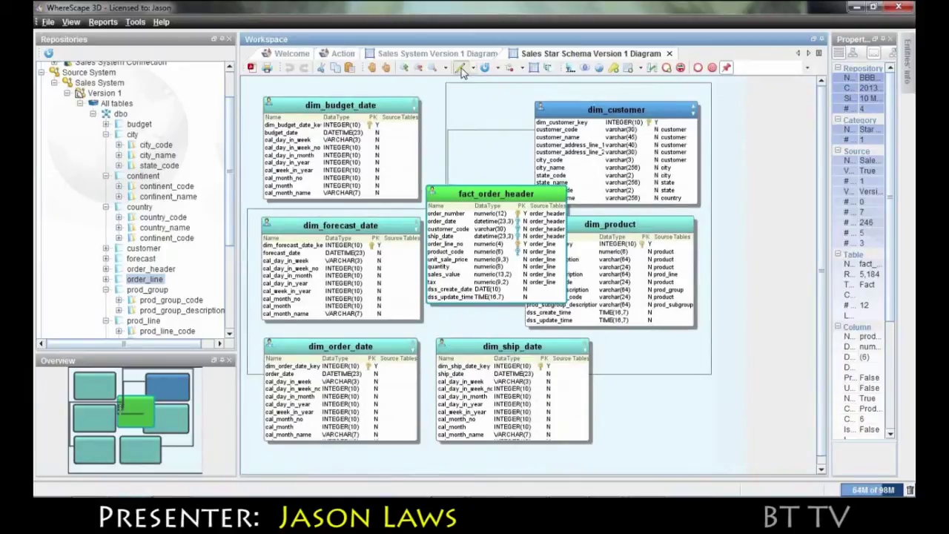
left_click(459, 68)
left_click(458, 269)
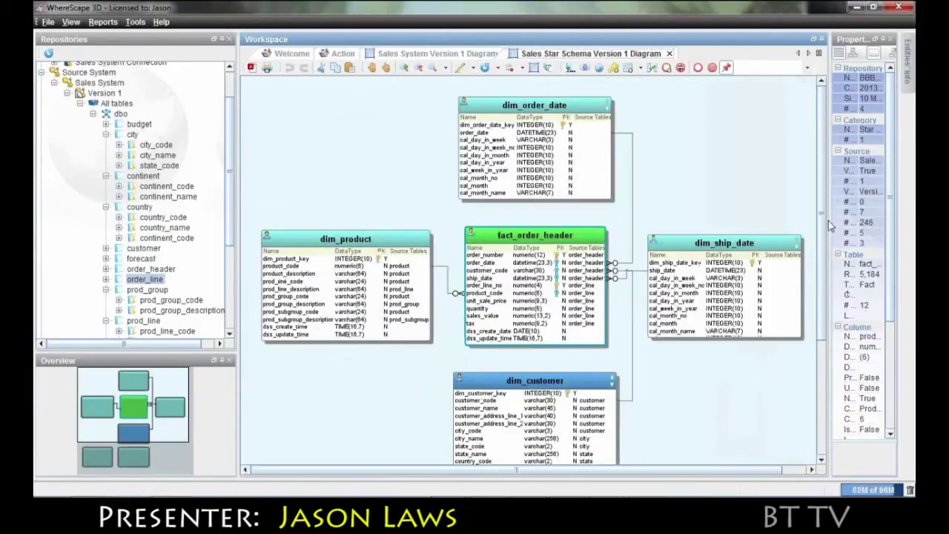
- Add the forecast source table to the diagram as a Fact table and position it beside dim_customer, above dim_budget_date
left_click_drag(822, 232, 848, 357)
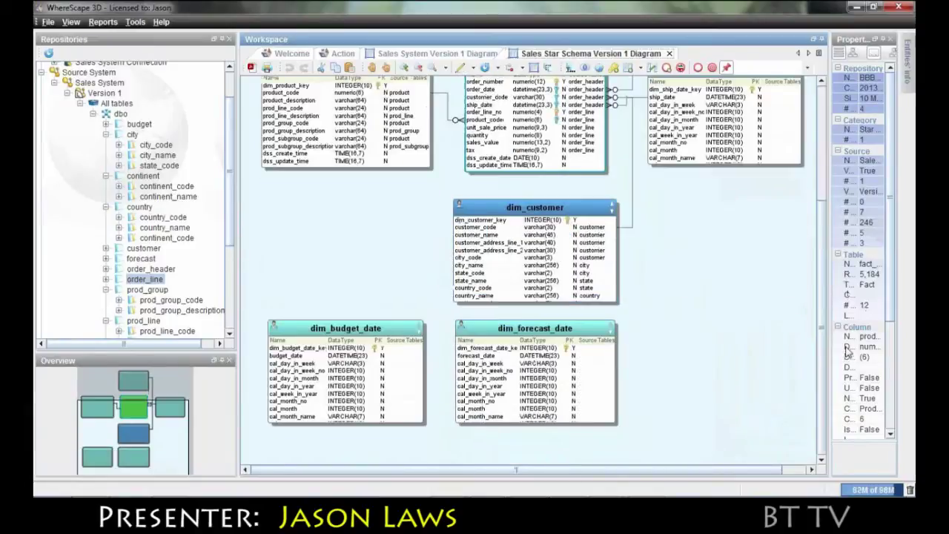
left_click(138, 260)
left_click_drag(309, 252, 311, 256)
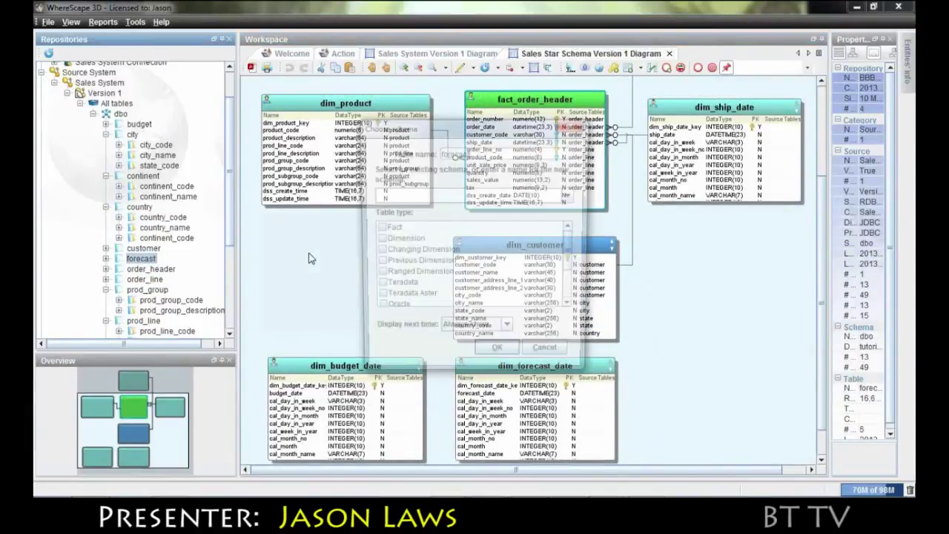
left_click(495, 358)
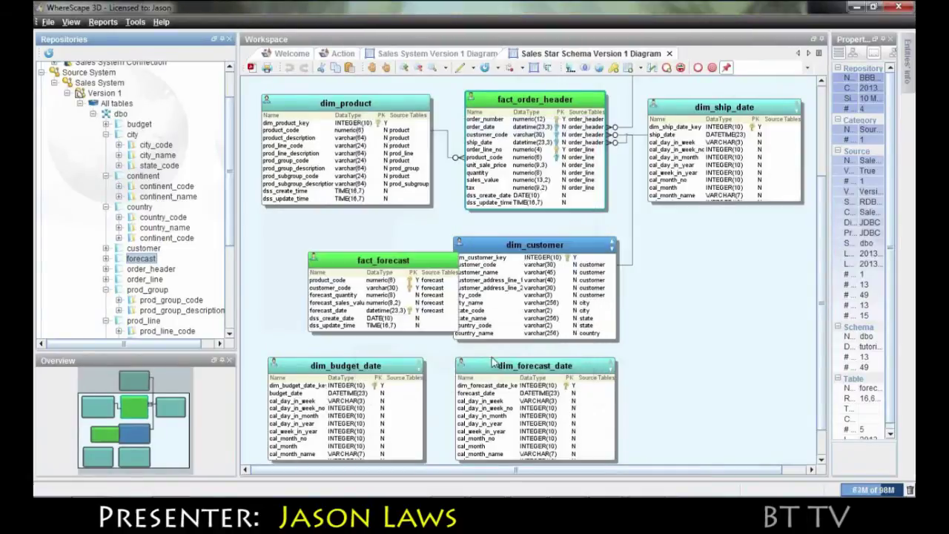
left_click(398, 264)
left_click_drag(398, 265, 367, 253)
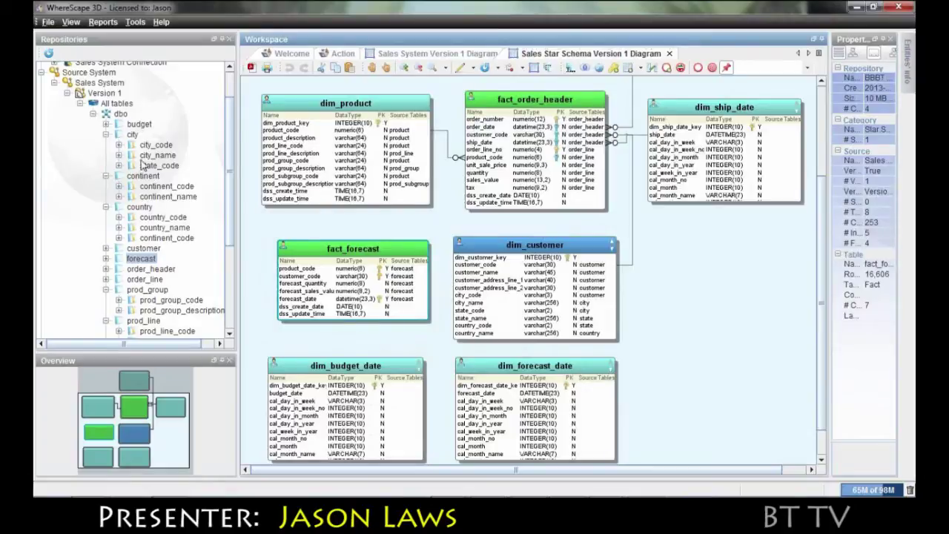
- Add the budget source table as a Fact table and relate its product_code, customer_code and budget_date to the matching dimension columns
left_click_drag(135, 125, 360, 130)
left_click(495, 354)
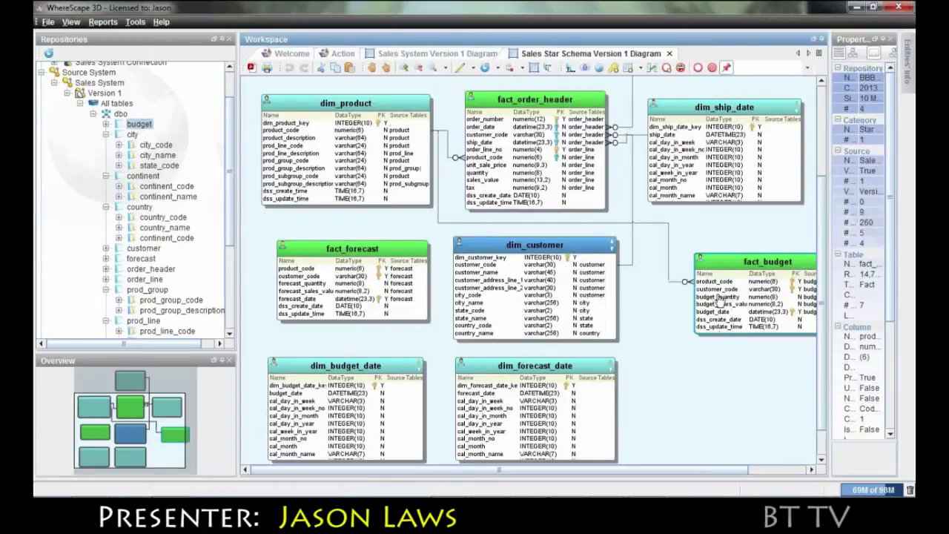
left_click_drag(714, 289, 550, 294)
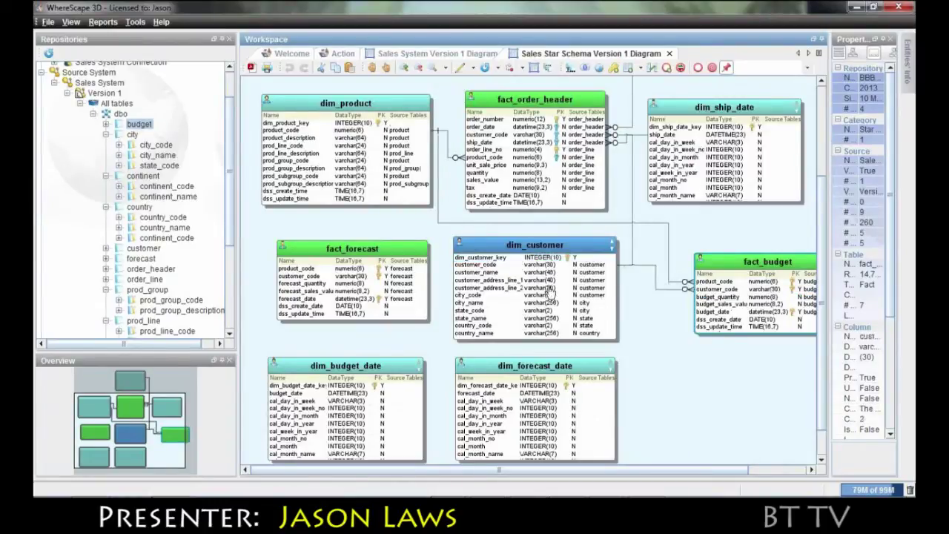
left_click(708, 315)
left_click_drag(708, 314, 300, 399)
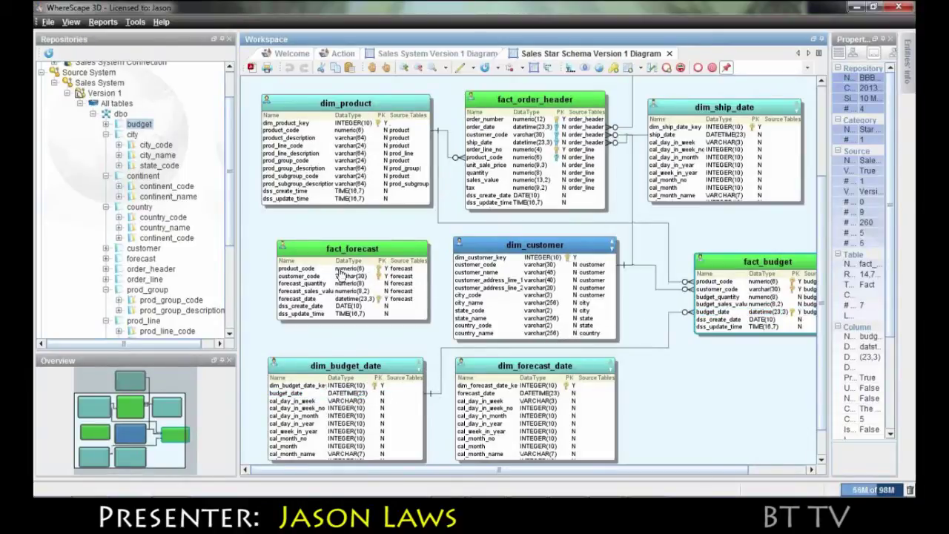
- Relate fact_forecast's product_code, customer_code and forecast_date to the matching columns in dim_product, dim_customer and dim_forecast_date
left_click_drag(302, 270, 311, 132)
left_click_drag(308, 276, 564, 286)
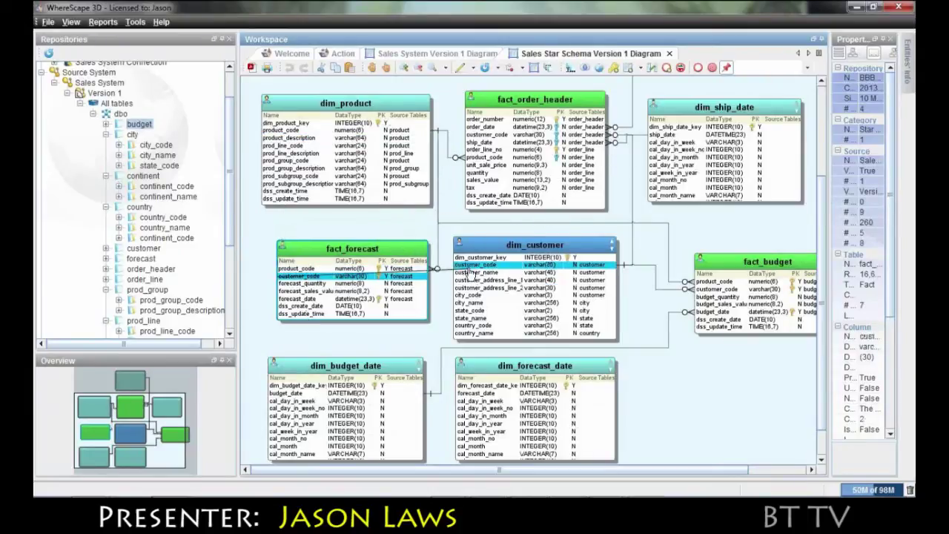
left_click_drag(301, 299, 470, 400)
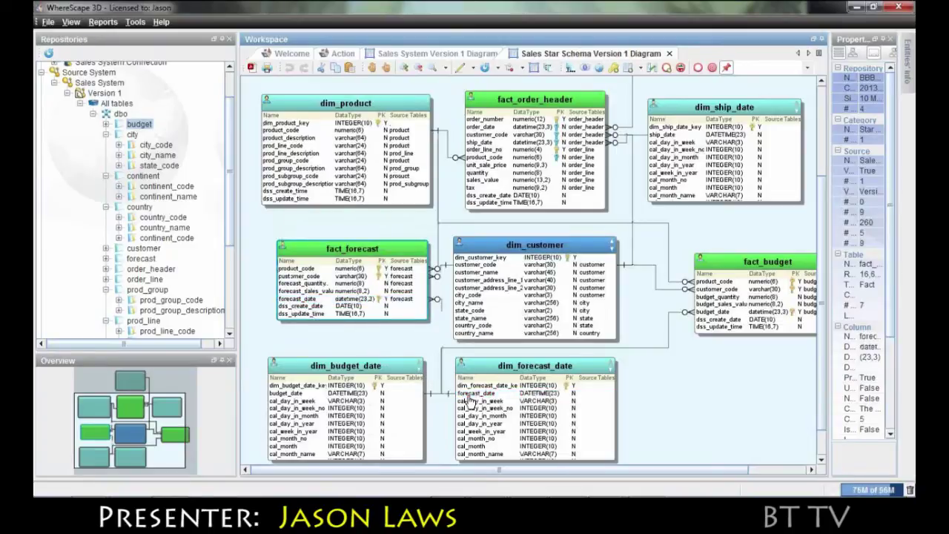
- Reapply the automatic layout to the diagram with all three fact tables and review the arrangement
left_click(460, 67)
left_click(457, 269)
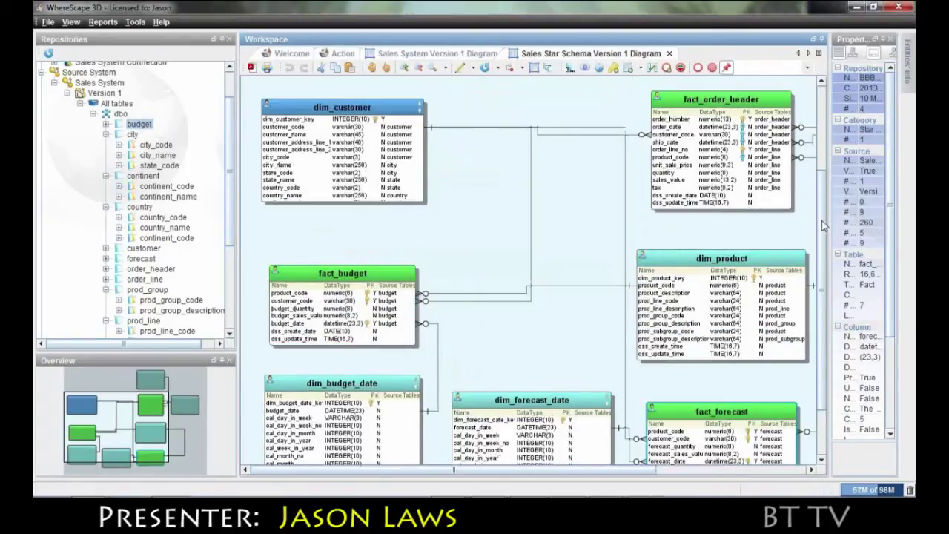
left_click_drag(823, 226, 821, 169)
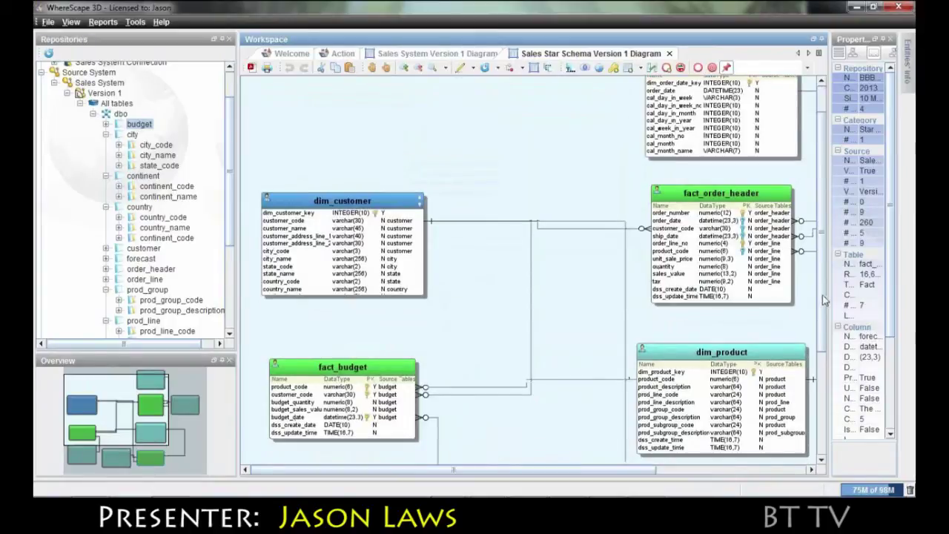
scroll(825, 300, "down", 3)
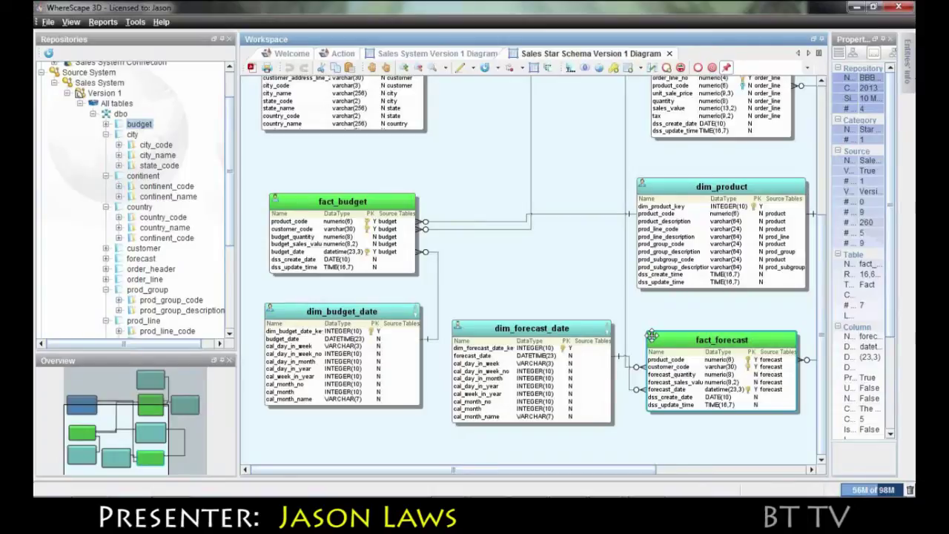
- Review the Sales Star Schema Version 1 user documentation, including its observations and fact and dimension table overviews, then close it unchanged
scroll(234, 226, "down", 5)
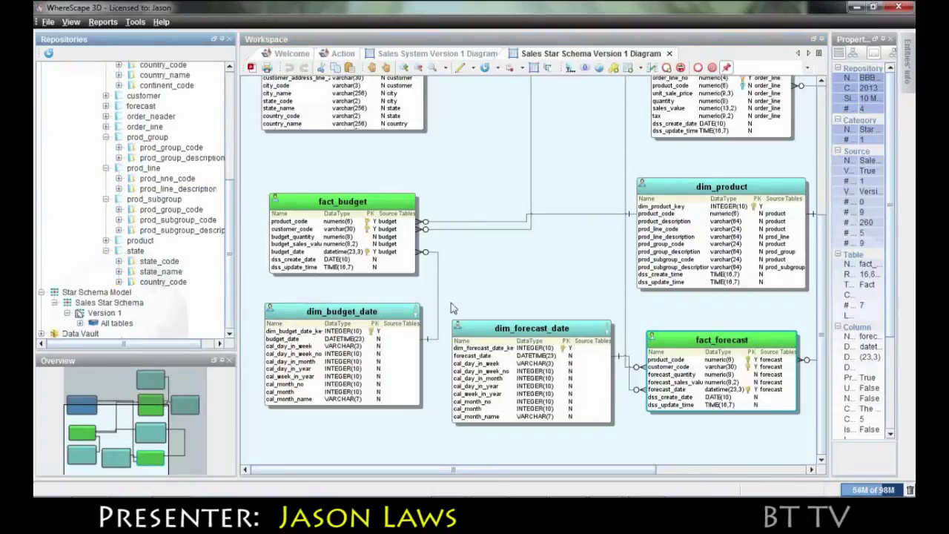
right_click(106, 316)
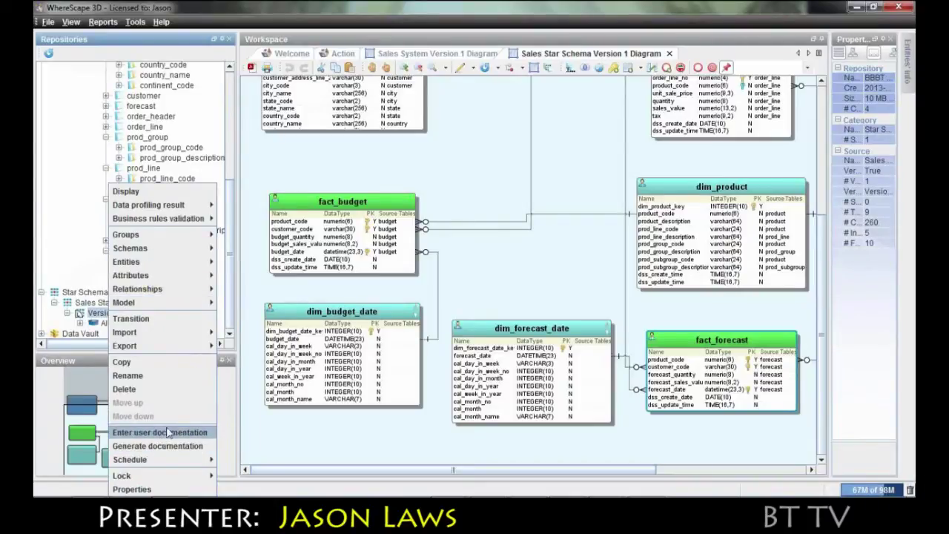
left_click(164, 433)
left_click(404, 131)
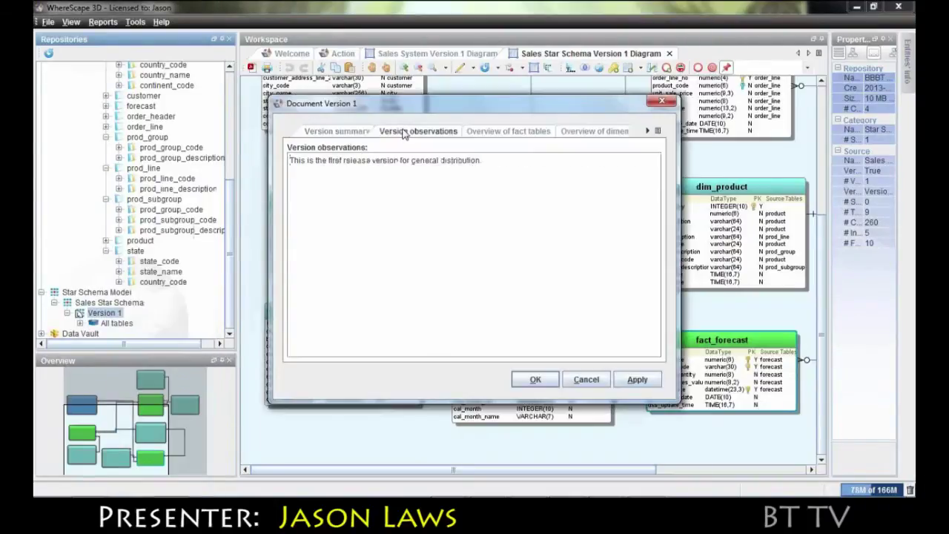
left_click(507, 133)
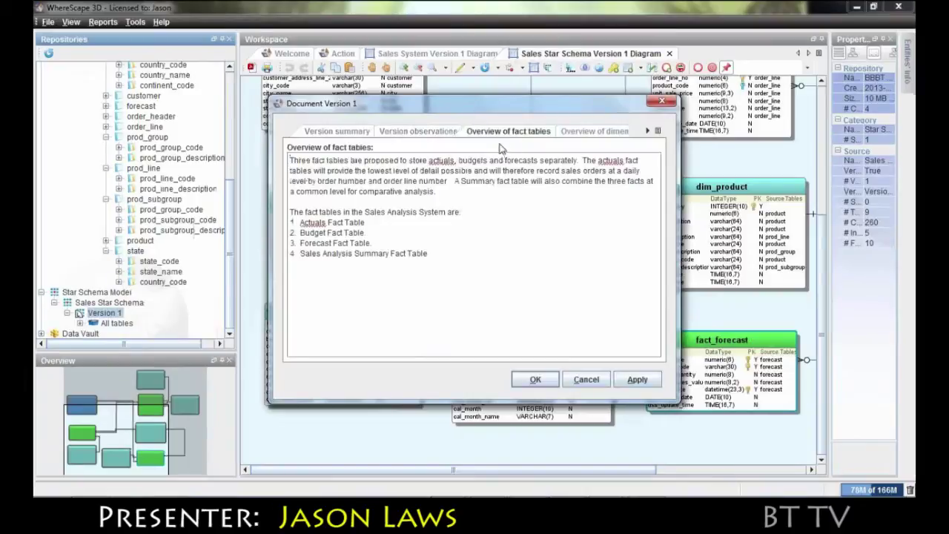
left_click(591, 134)
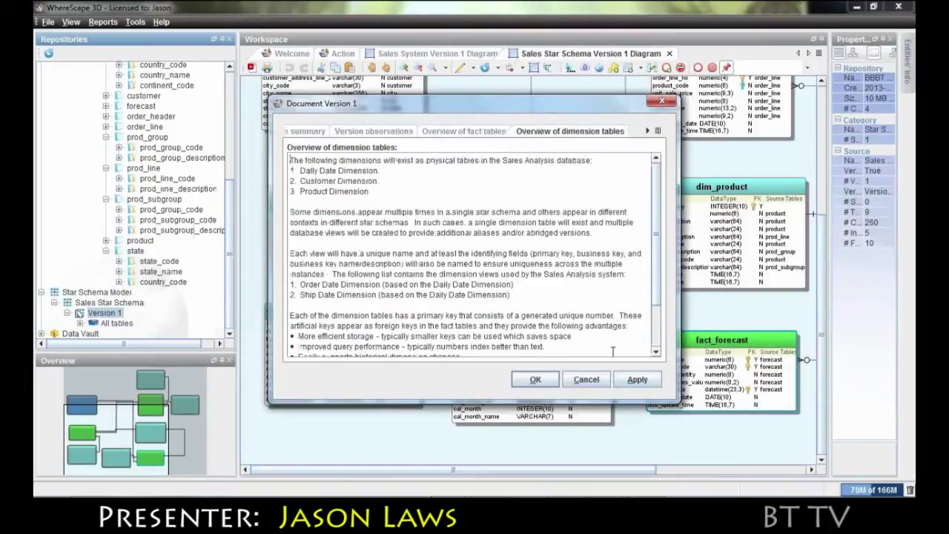
left_click(585, 380)
- Generate a Word document for the Version 1 star schema model, titled Data Warehouse Design, with the default settings
right_click(111, 313)
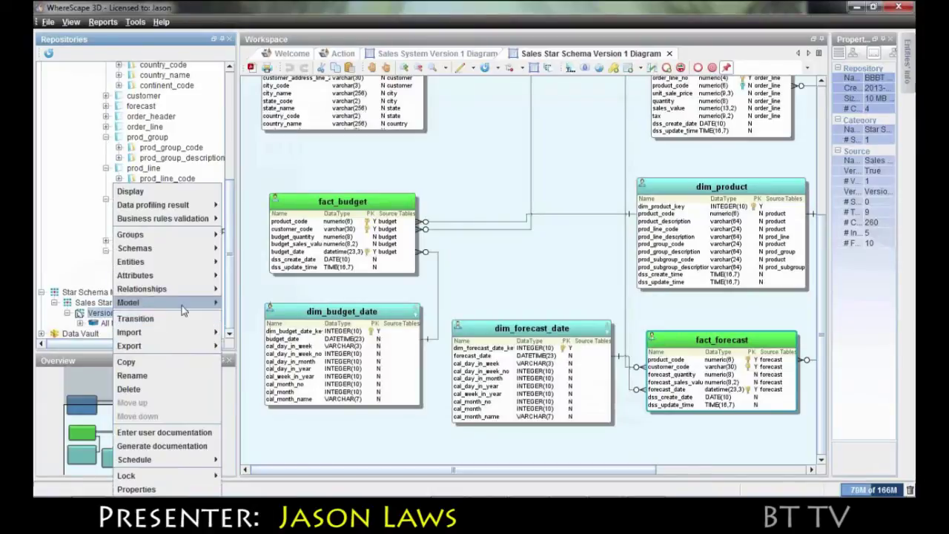
left_click(169, 446)
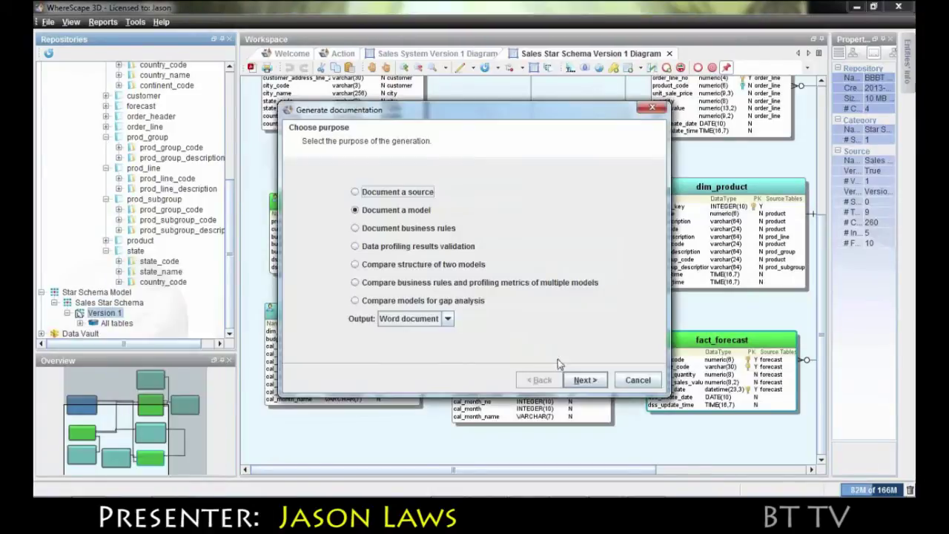
left_click(585, 379)
left_click(585, 380)
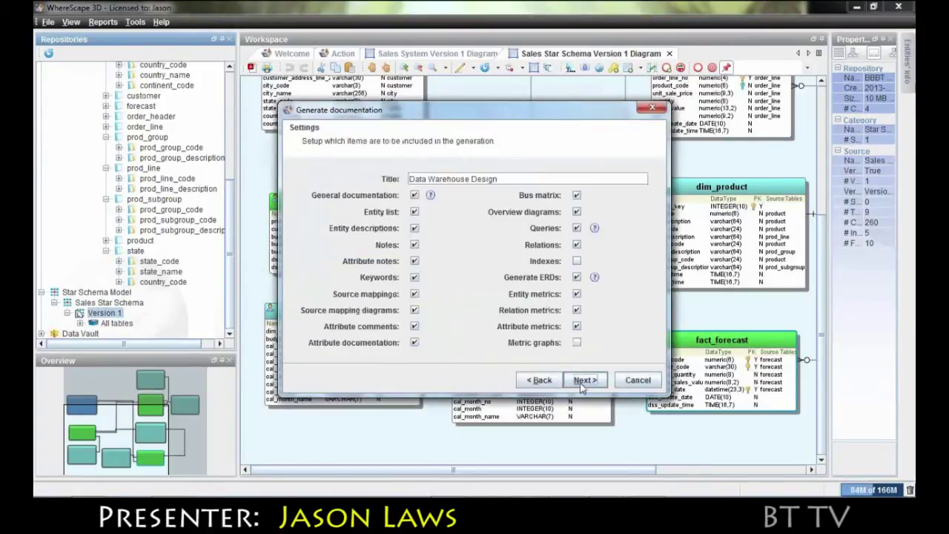
left_click(582, 379)
left_click(580, 381)
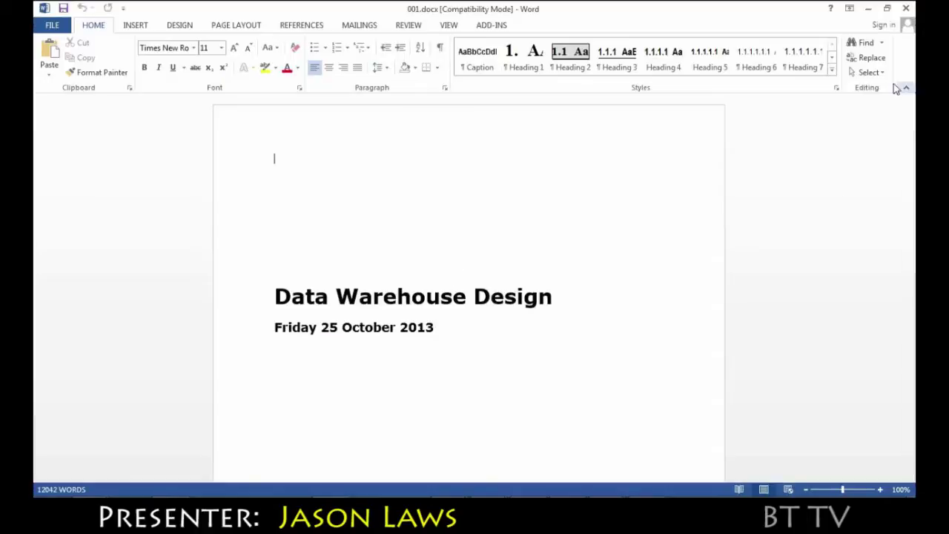
- Review the generated Data Warehouse Design document from the opening sections through the general entities and the budget table's attributes
left_click(912, 342)
left_click(912, 342)
left_click(911, 341)
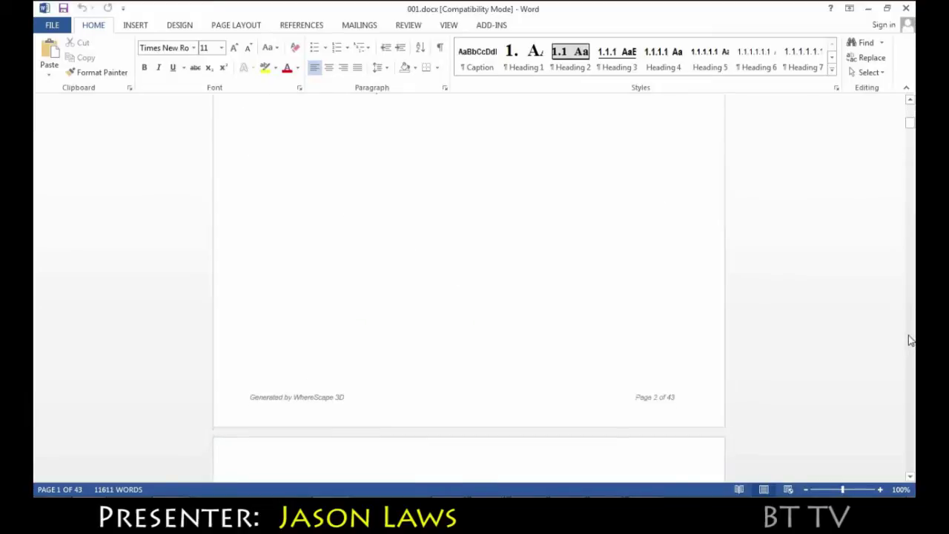
left_click(911, 340)
scroll(462, 277, "down", 15)
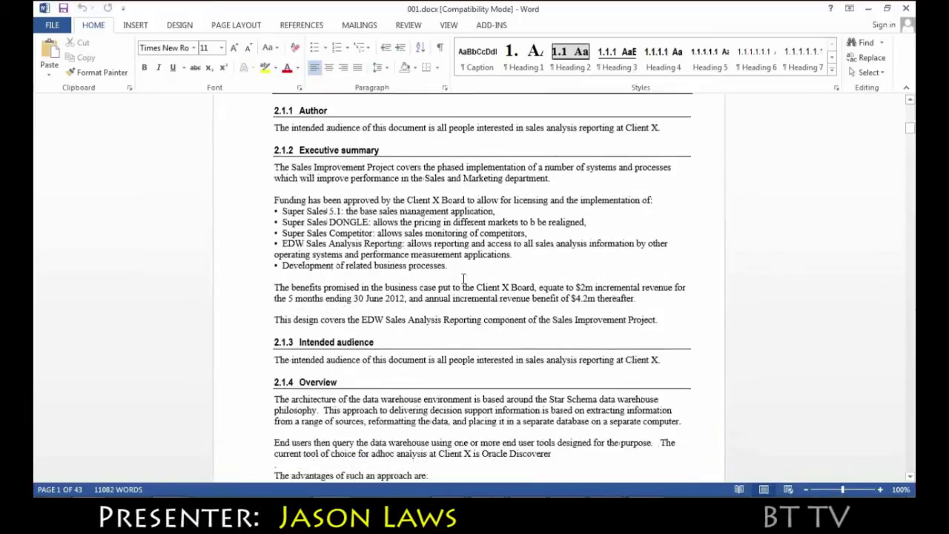
scroll(489, 337, "down", 20)
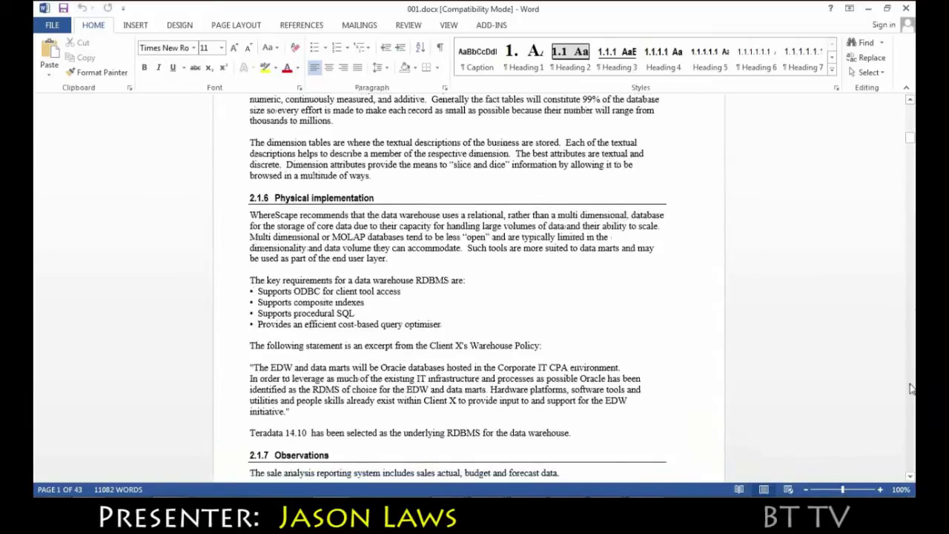
scroll(587, 257, "up", 1)
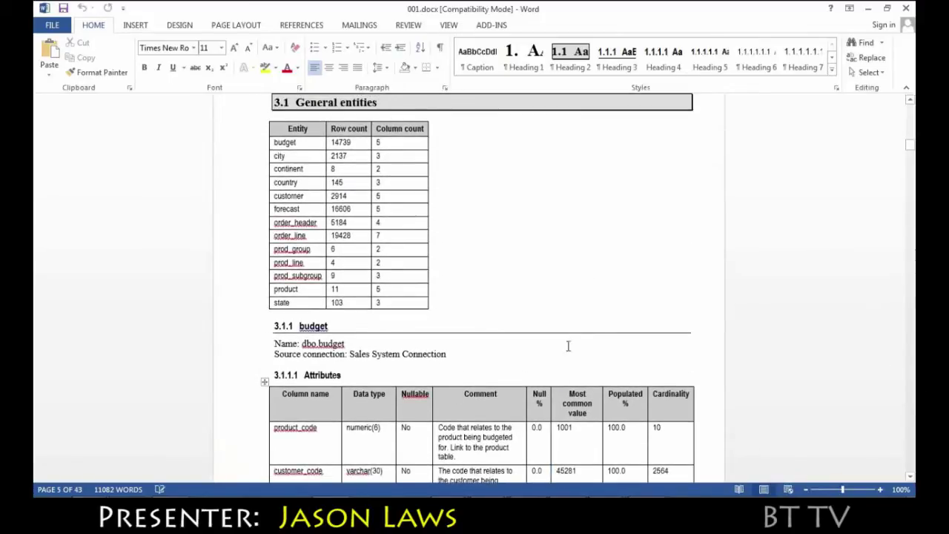
scroll(583, 311, "down", 4)
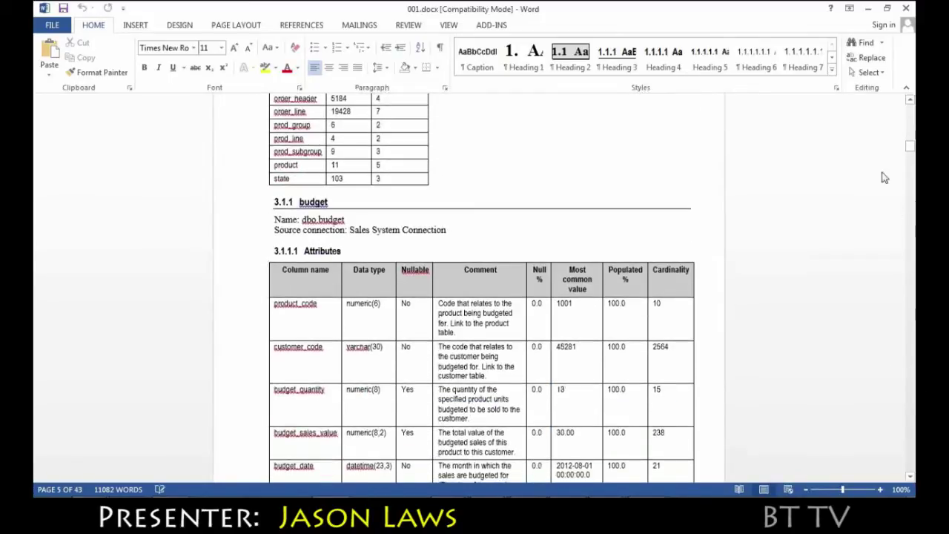
- Examine the document's fact_order_header section, including its source mappings, join and attributes, and close the document
left_click_drag(911, 147, 910, 271)
scroll(754, 256, "up", 8)
scroll(904, 167, "up", 20)
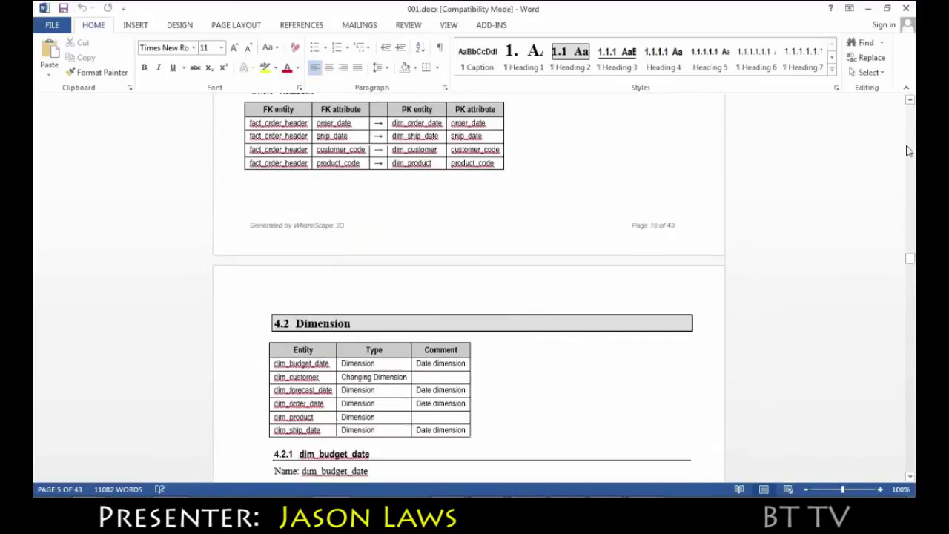
scroll(909, 150, "up", 10)
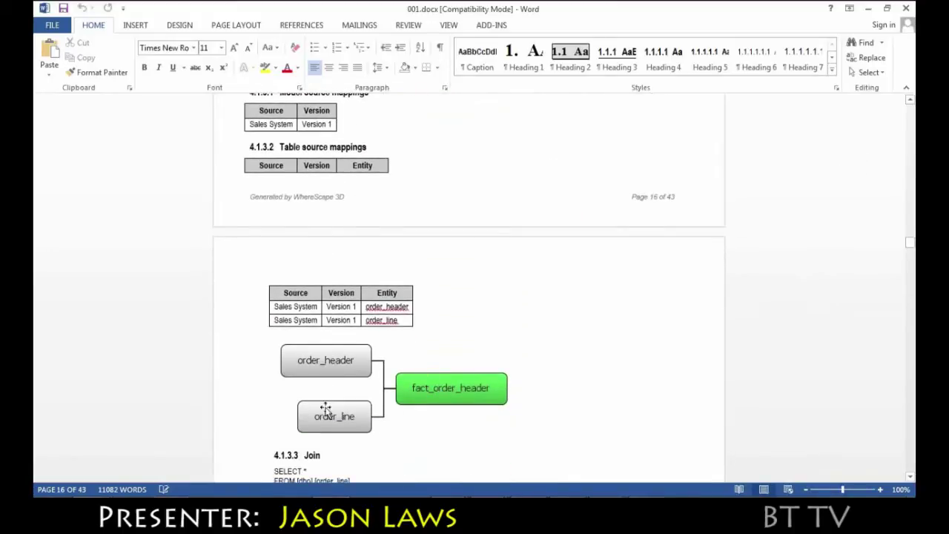
scroll(478, 374, "down", 6)
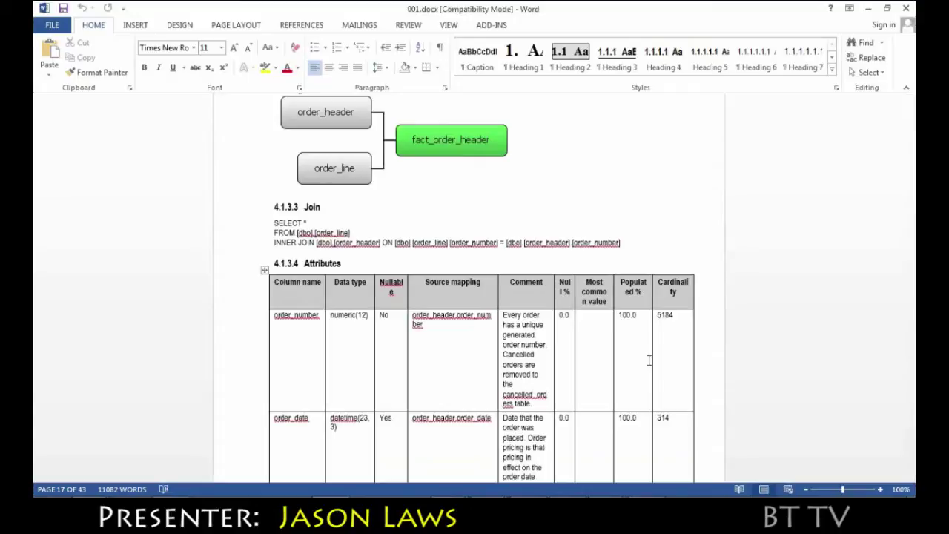
left_click(905, 8)
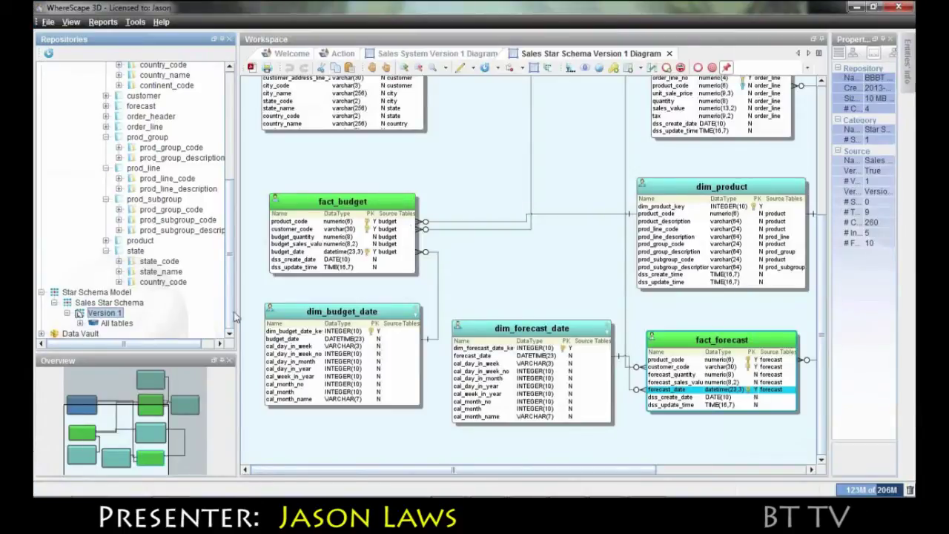
- Display the Sales Star Schema Version 1 diagram with the fact_order_header table in view
scroll(230, 295, "up", 6)
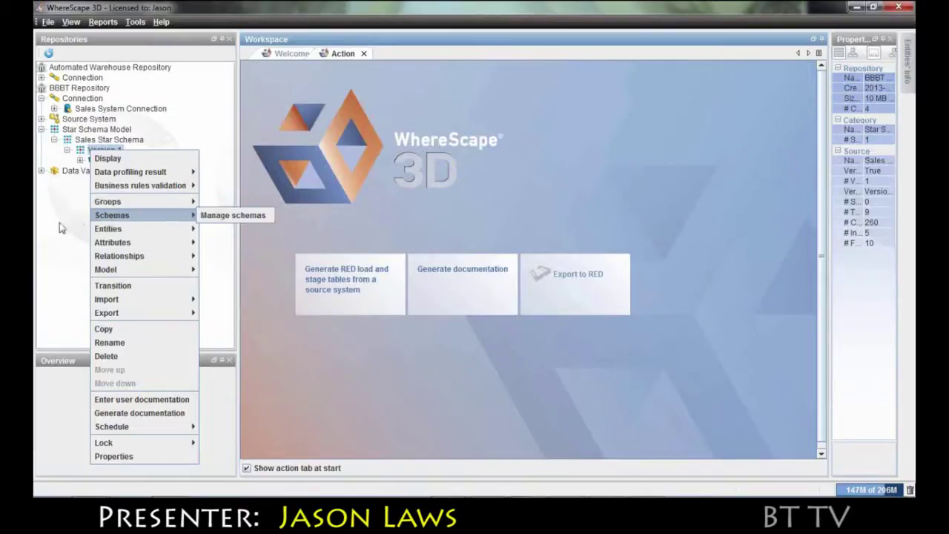
left_click(200, 185)
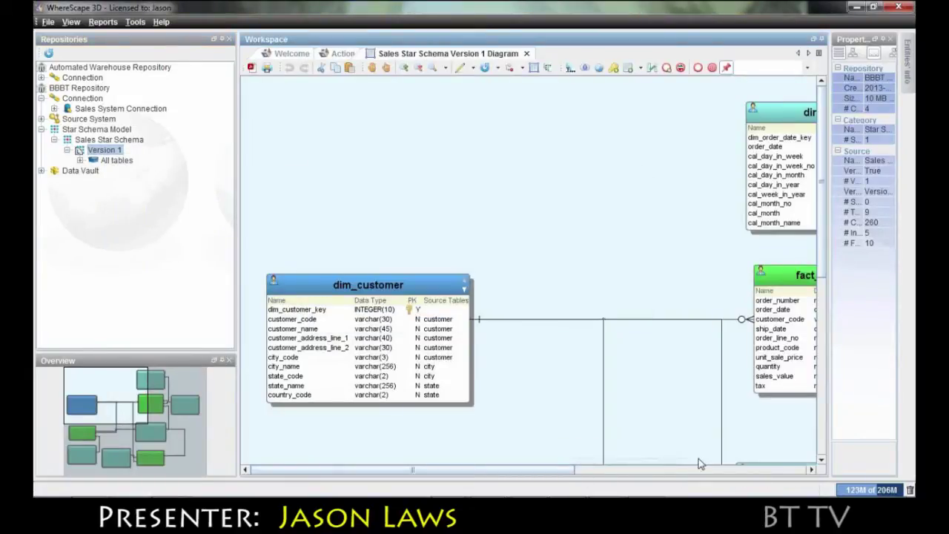
left_click_drag(562, 468, 633, 468)
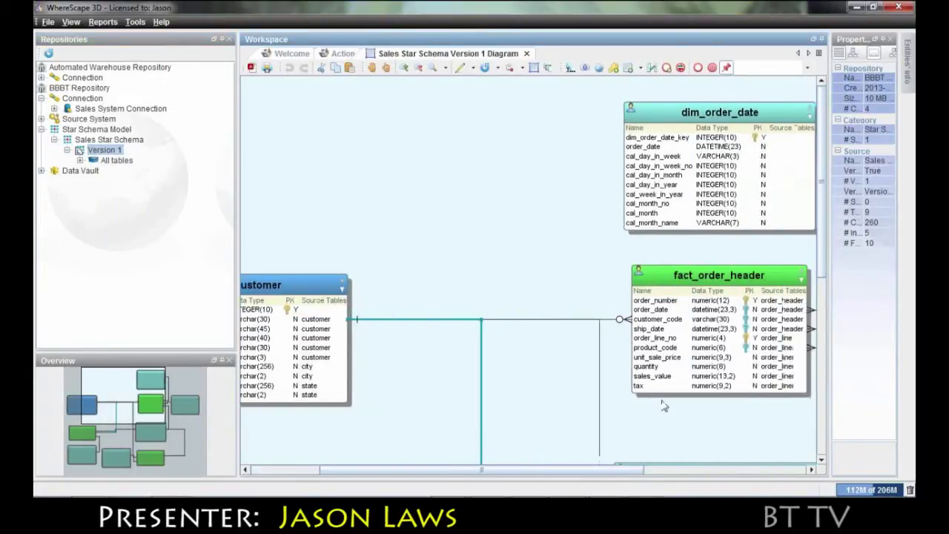
- Add fact_order_header and its related tables to a new group named Orders, with a hop limit of 1 and a table limit of 1,000
right_click(706, 273)
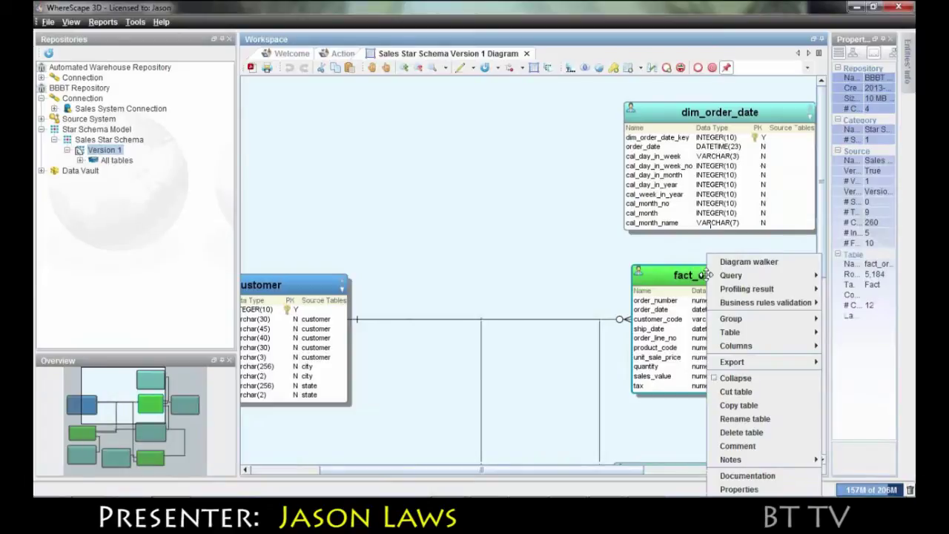
mouse_move(752, 322)
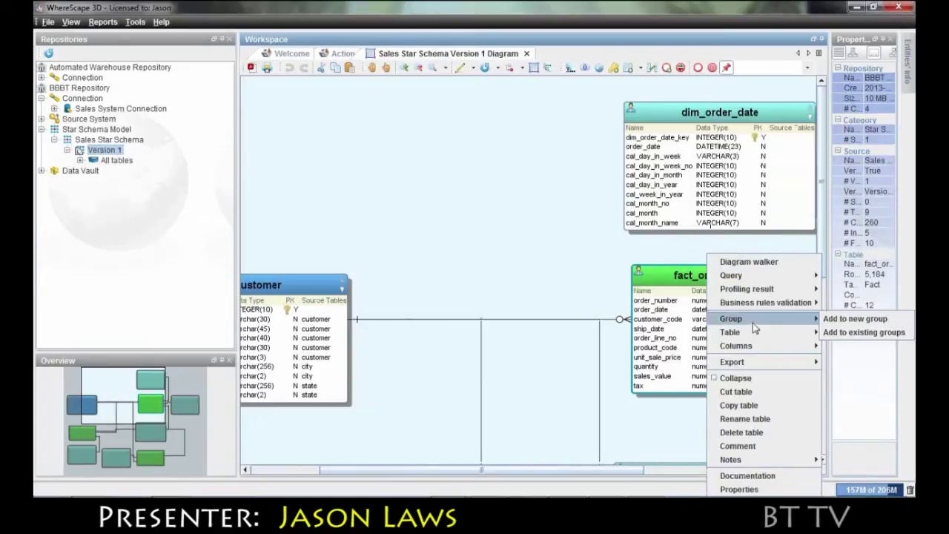
left_click(853, 319)
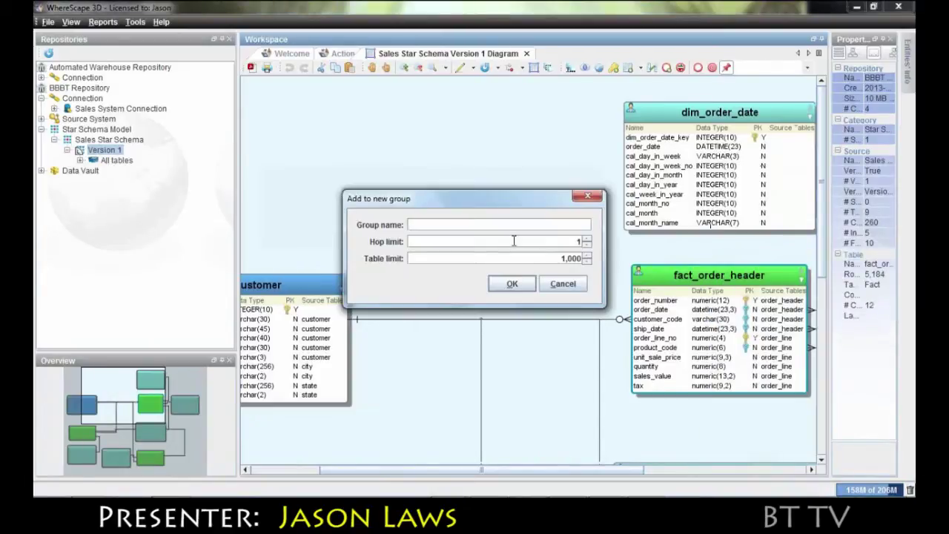
type("Orders")
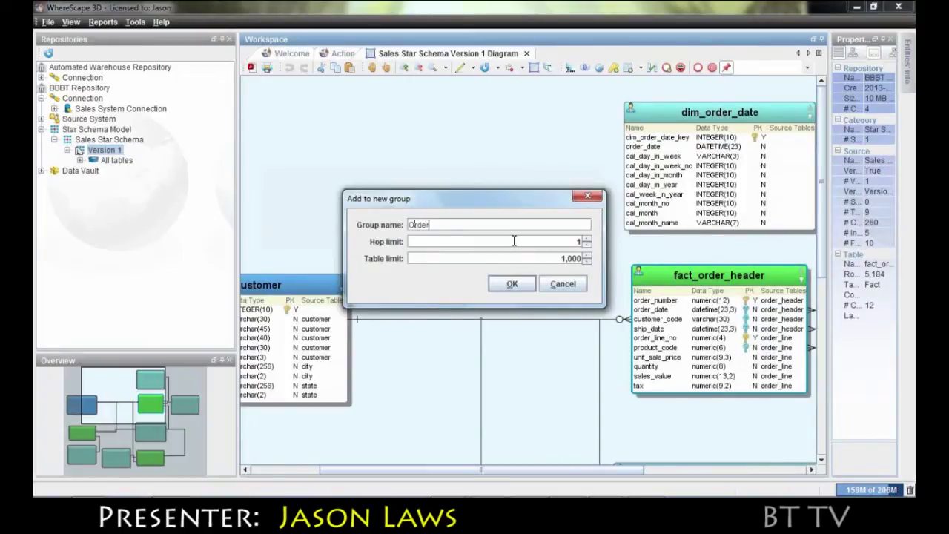
left_click(586, 239)
left_click(586, 245)
left_click(512, 286)
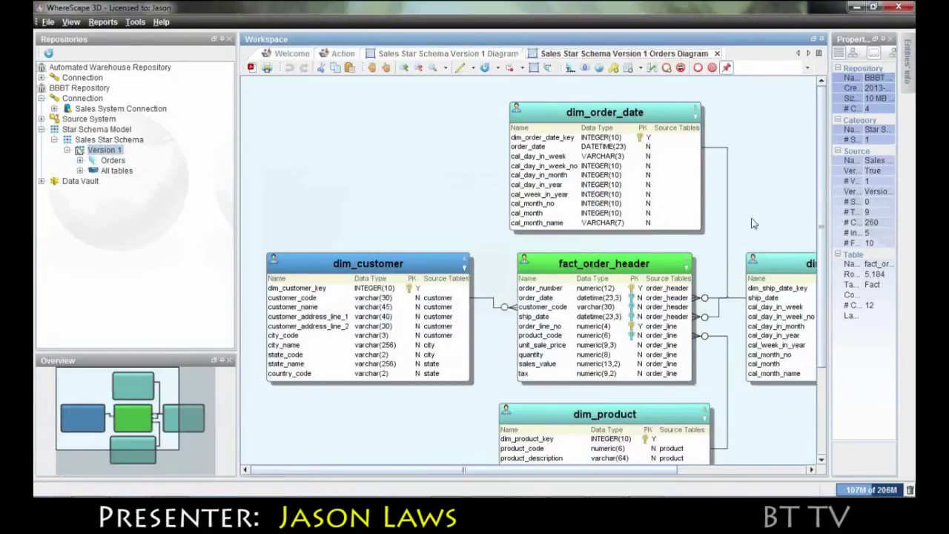
- Review the Orders group's member tables and its diagram, and close the group's diagram
left_click(110, 160)
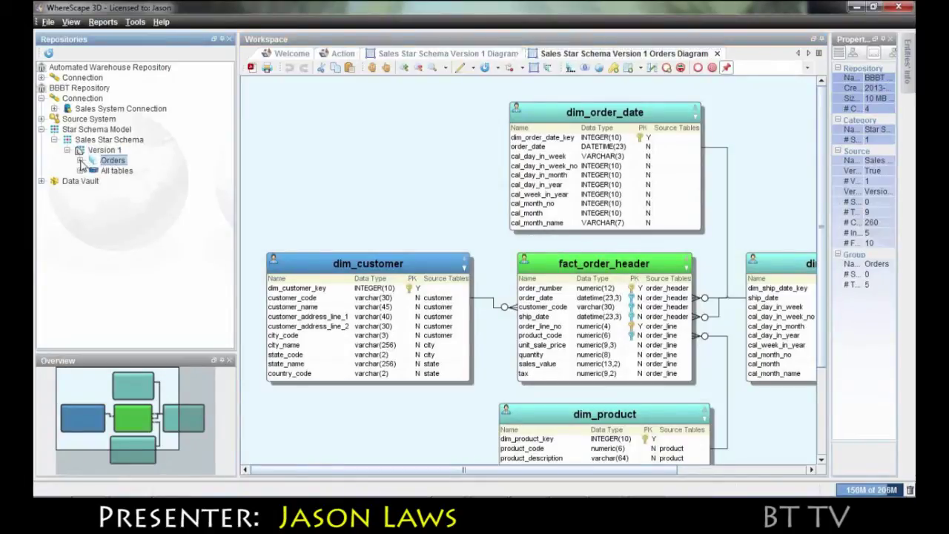
left_click(79, 160)
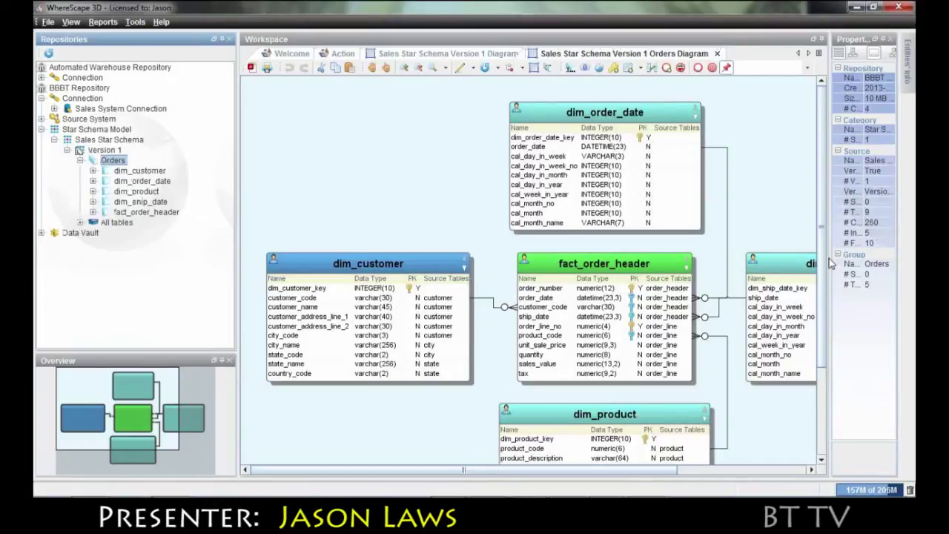
left_click_drag(823, 266, 820, 286)
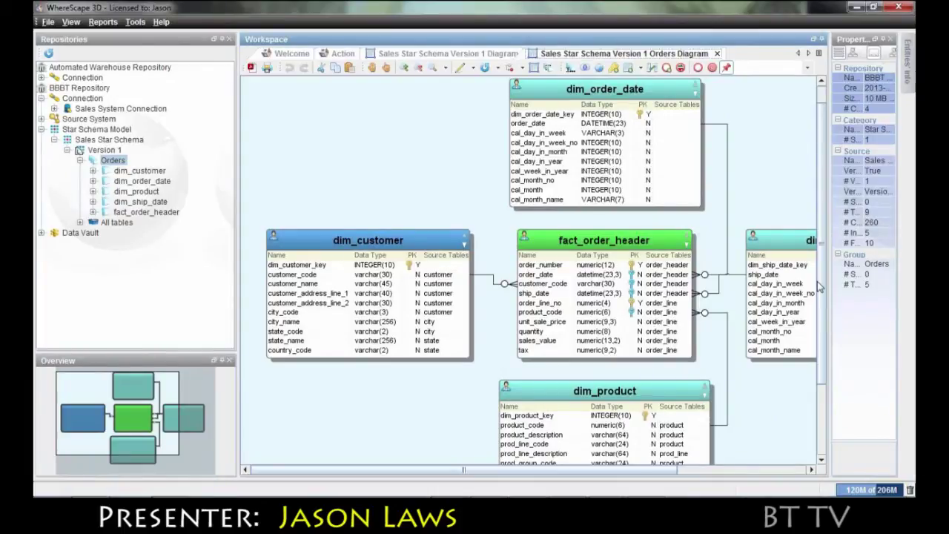
left_click(717, 54)
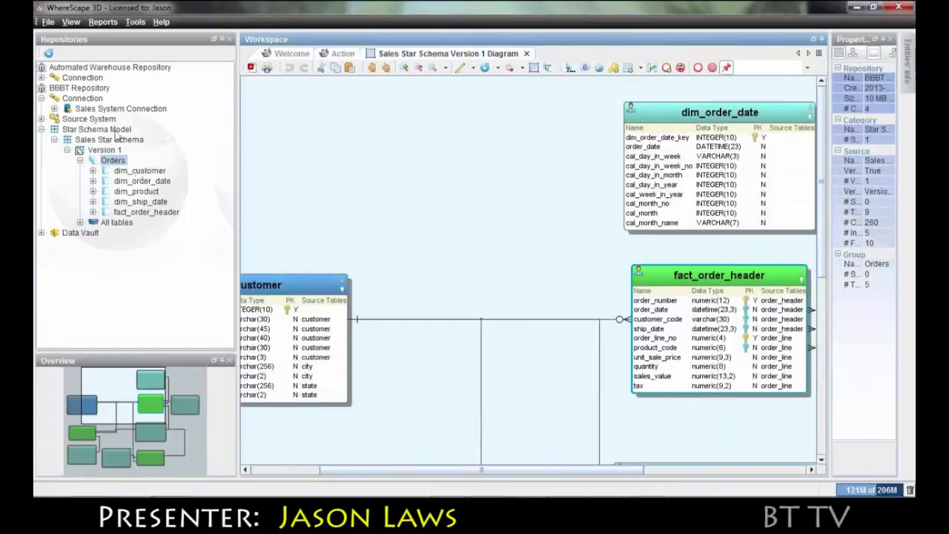
- Collapse the BBBT Repository's Star Schema Model and Connection branches and close the Sales Star Schema Version 1 diagram
left_click(42, 129)
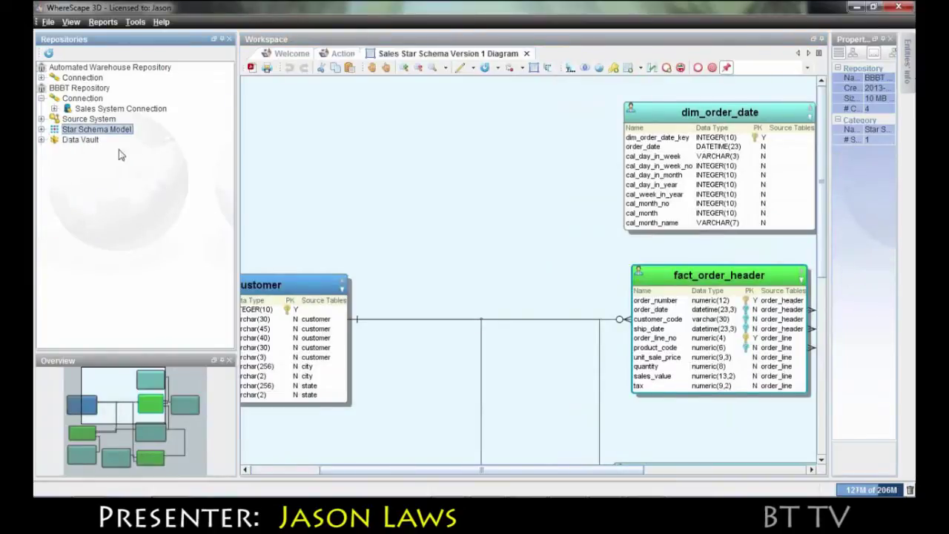
left_click(43, 99)
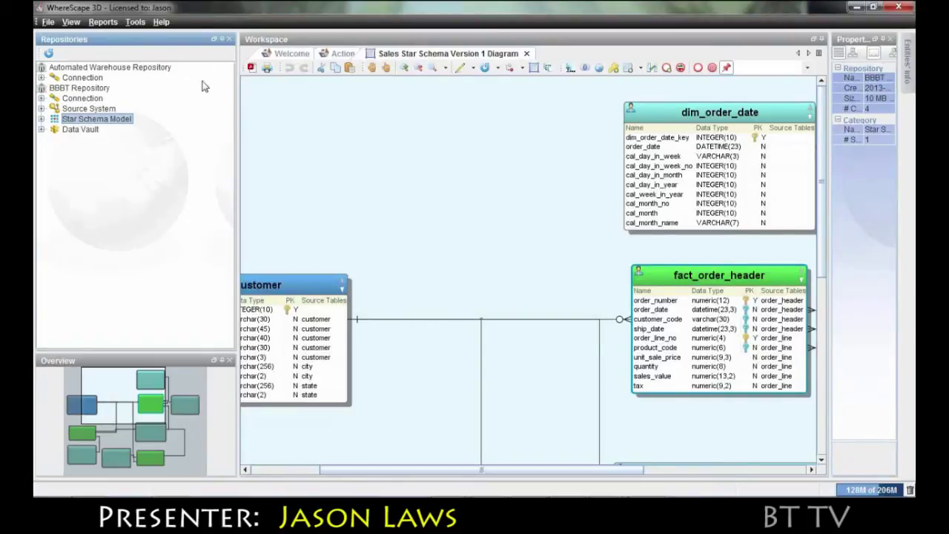
left_click(526, 53)
- Select the Automated Warehouse Repository's Sales System Connection and start generating RED load and stage tables from a source system
left_click(73, 67)
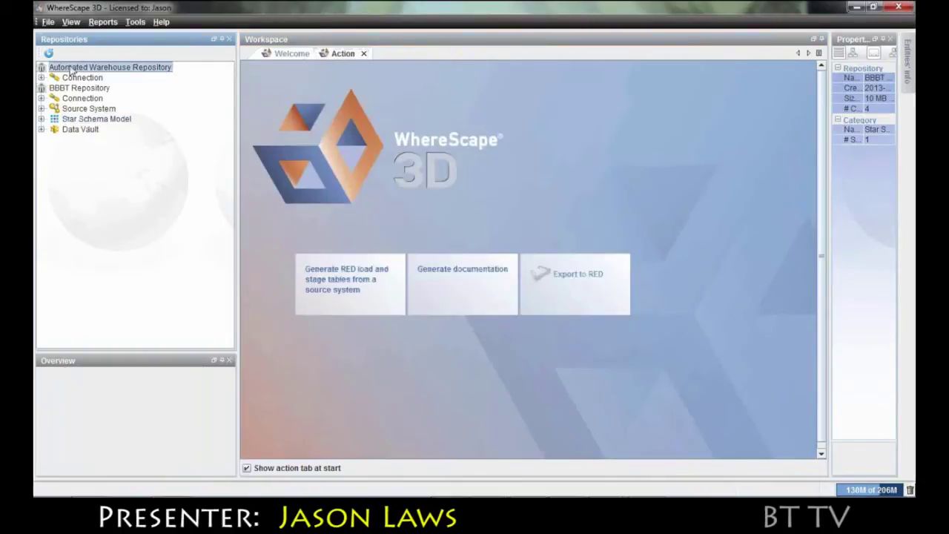
left_click(42, 77)
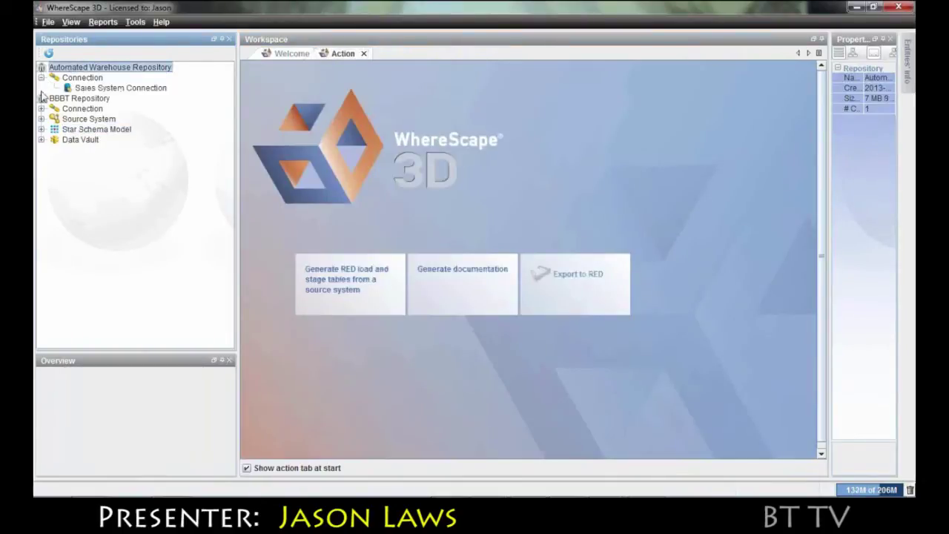
left_click(121, 89)
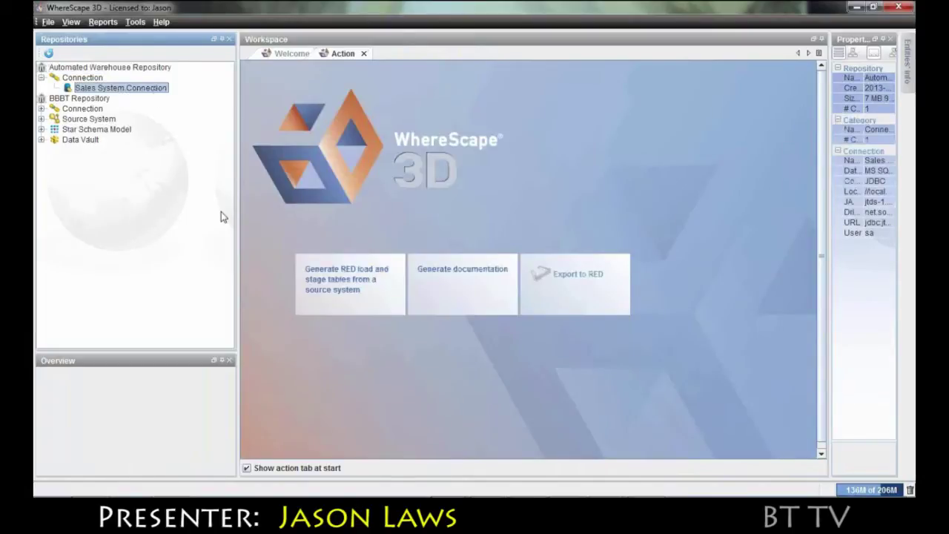
left_click(345, 282)
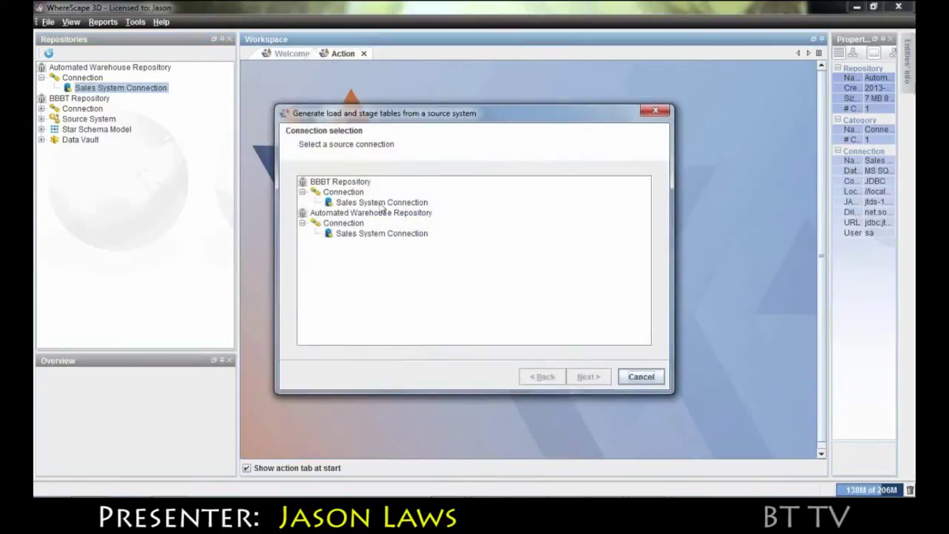
left_click(350, 203)
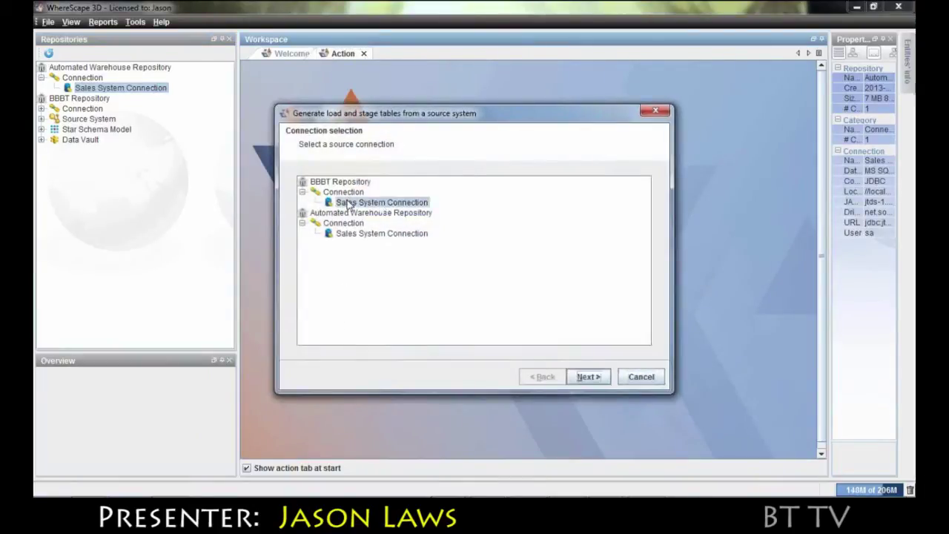
left_click(588, 376)
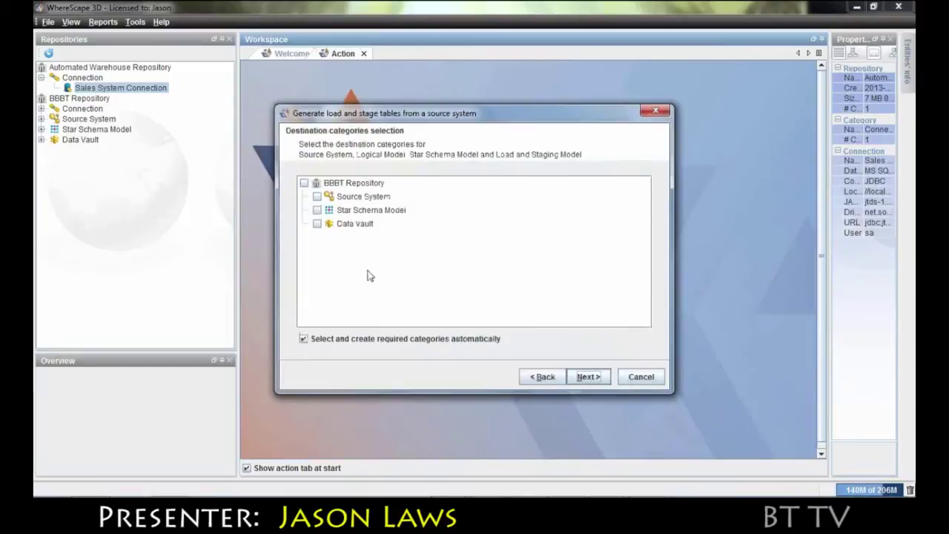
left_click(543, 378)
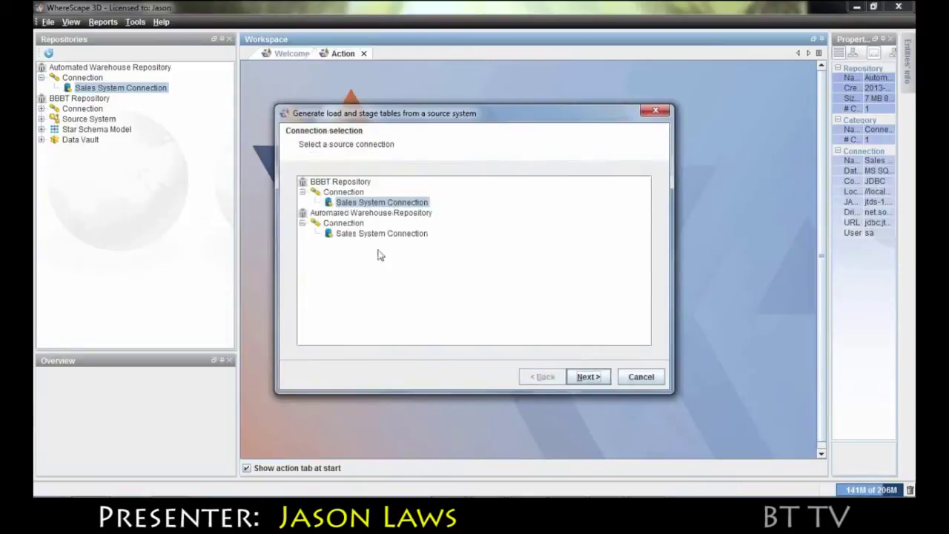
- Choose the Automated Warehouse Repository's Sales System Connection as source and that repository as destination, with required categories created automatically
left_click(356, 234)
left_click(593, 378)
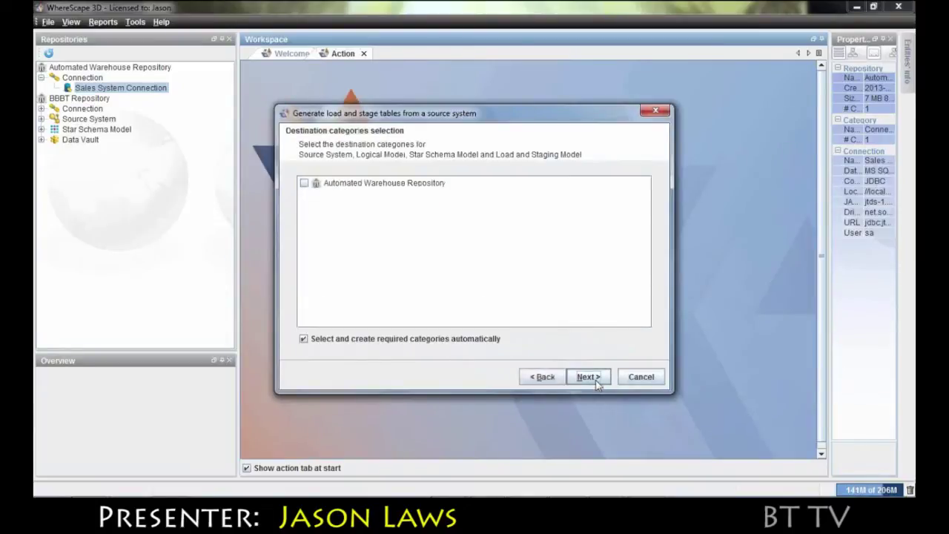
left_click(304, 182)
left_click(588, 378)
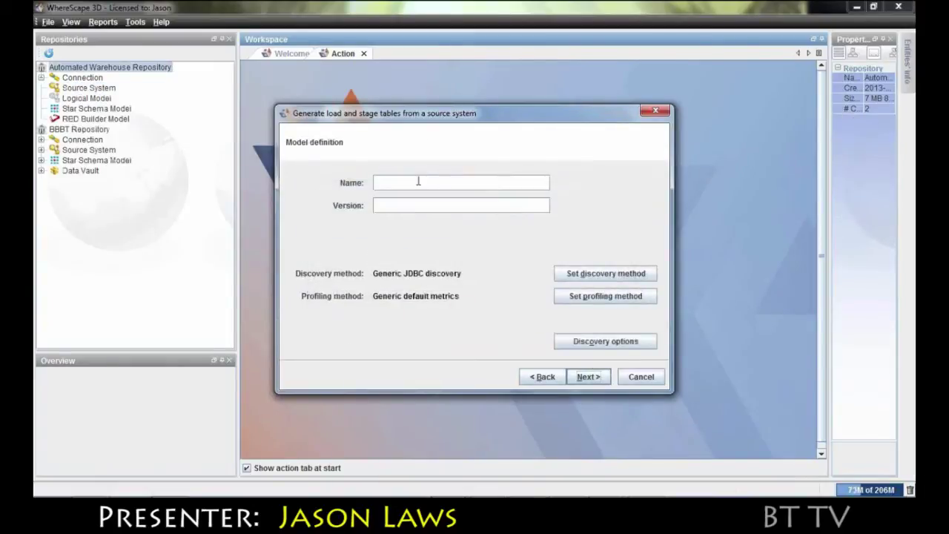
- Define the source model as My Source System, Version 1, with generic JDBC discovery and generic default profiling metrics
left_click(410, 179)
type("My Source System")
key("Tab")
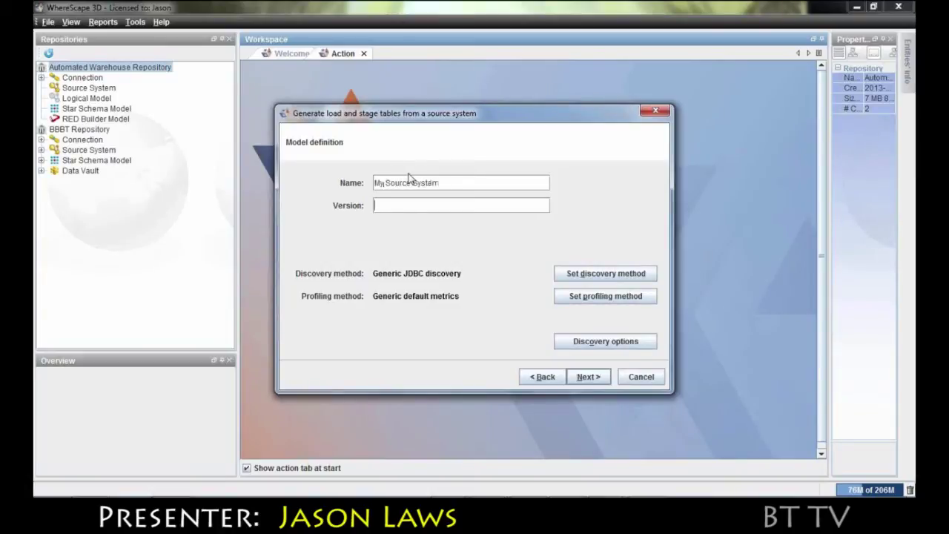
type("Version 1")
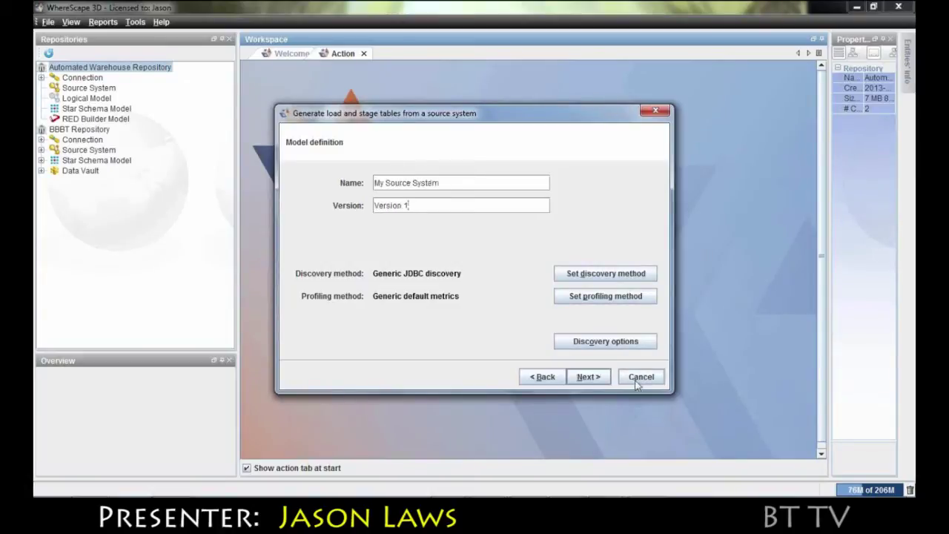
left_click(588, 377)
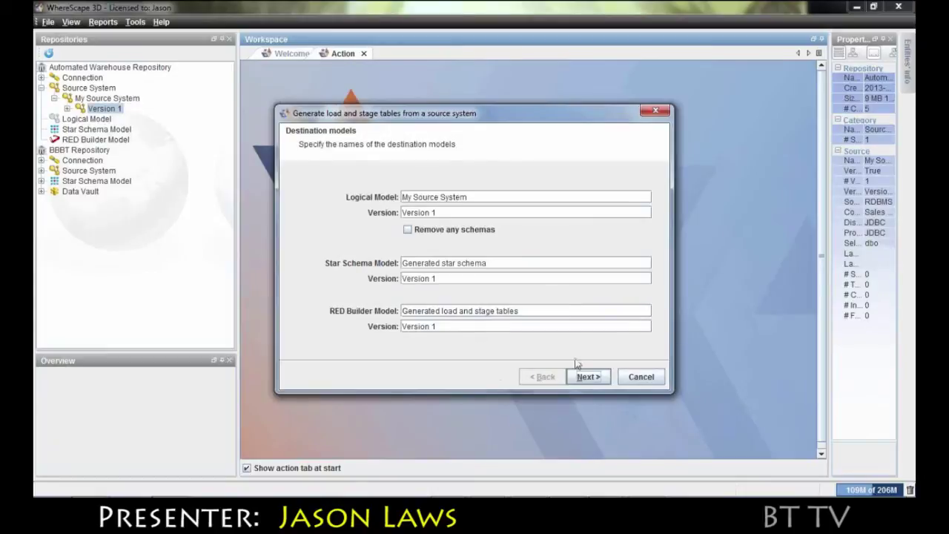
- Accept the default destination model names, mark order_line, forecast, budget and order_header as transactional, and generate the tables
left_click(593, 378)
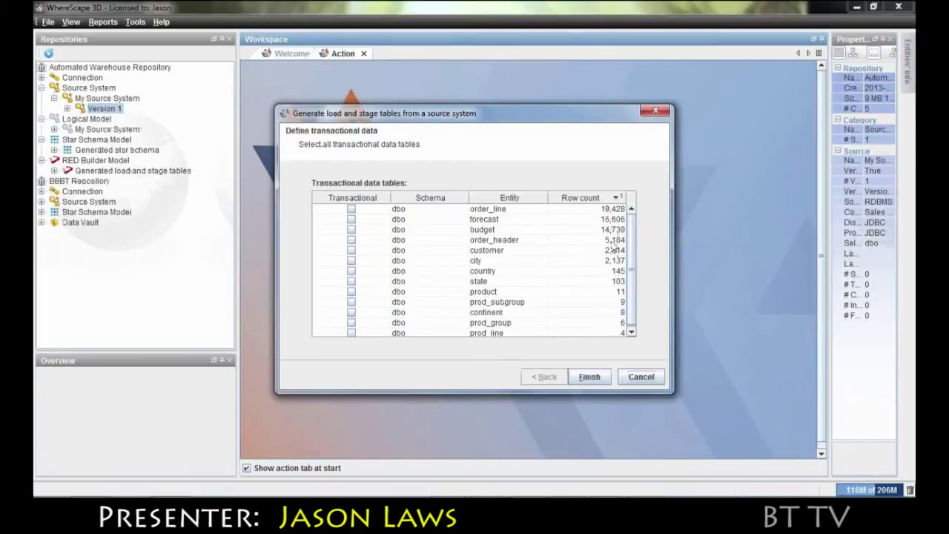
left_click(351, 209)
left_click(351, 219)
left_click(352, 230)
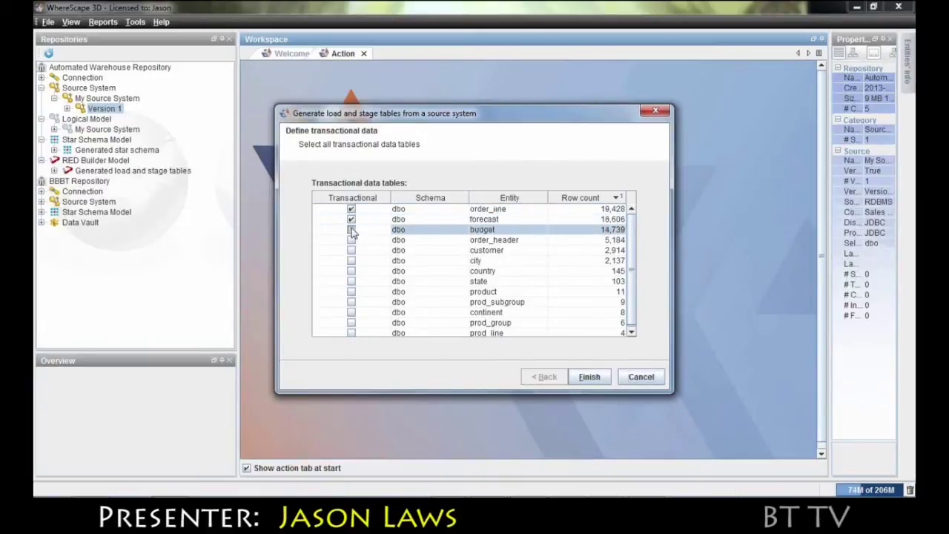
left_click(352, 240)
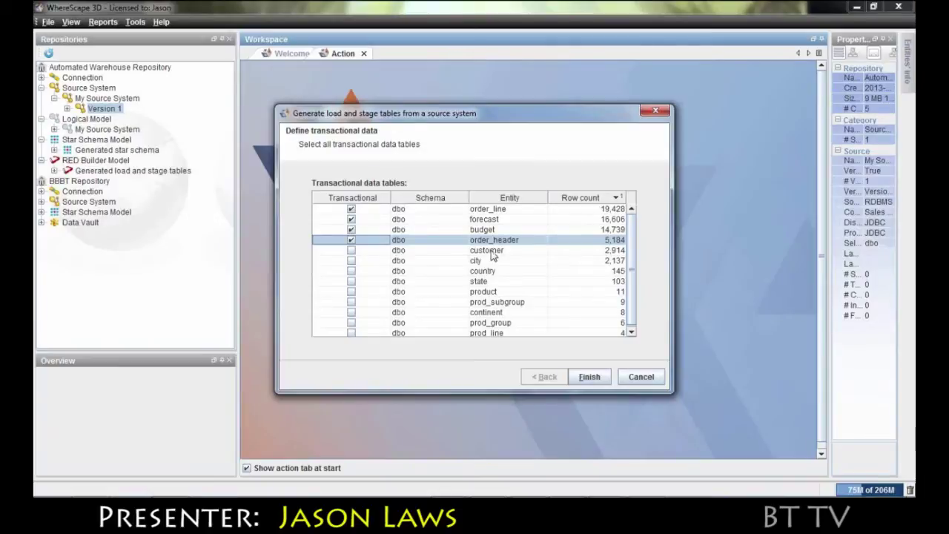
left_click(597, 378)
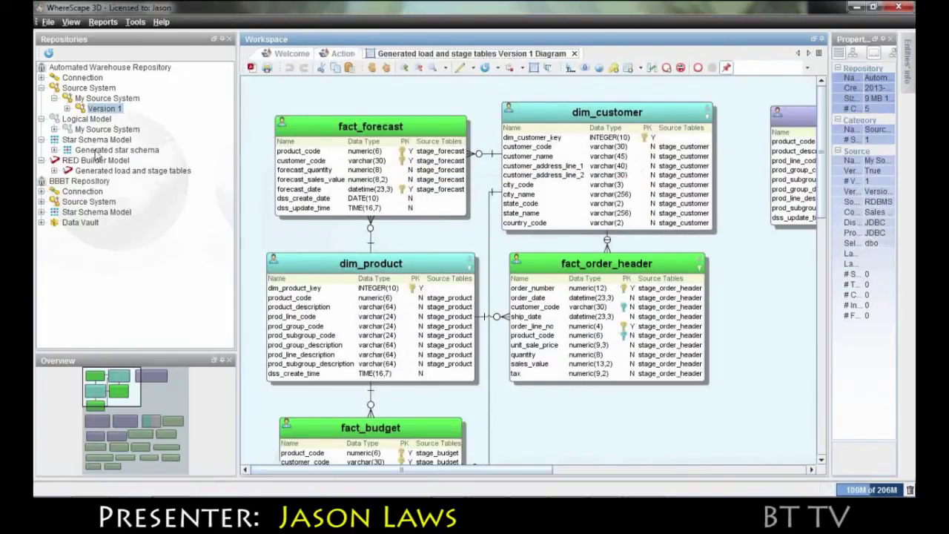
- Display the diagram of the Generated star schema model's Version 1 and examine its fact and dimension tables
right_click(96, 154)
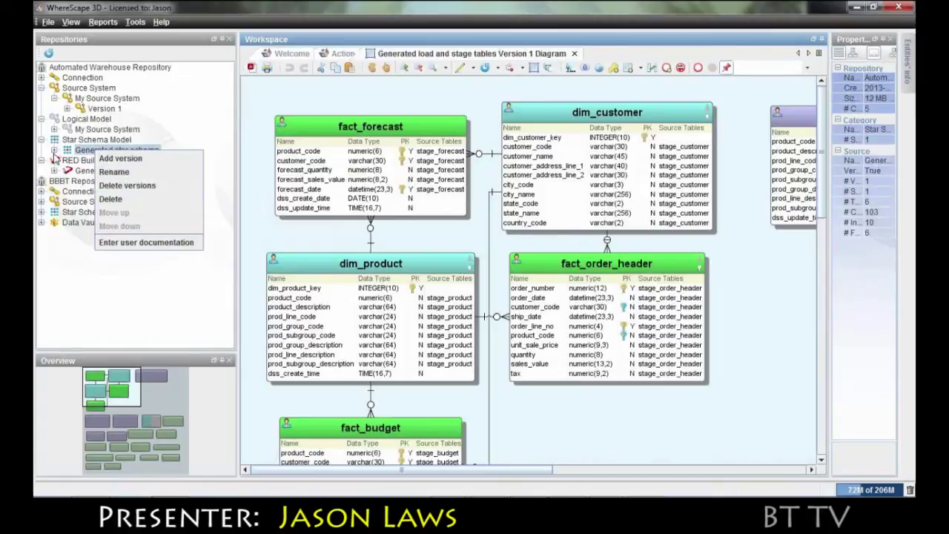
left_click(96, 160)
right_click(96, 161)
left_click(120, 171)
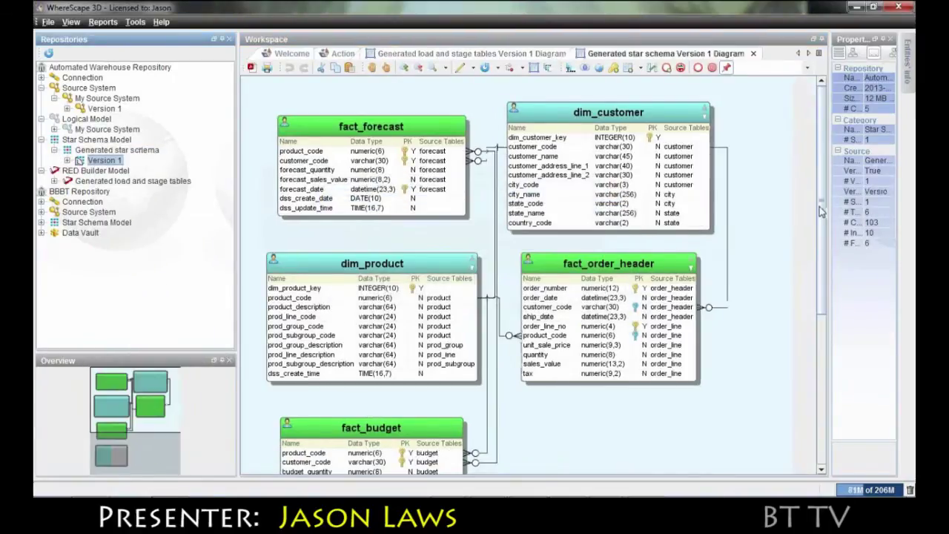
mouse_move(820, 211)
left_mouse_down()
mouse_move(841, 384)
mouse_move(827, 214)
left_mouse_up()
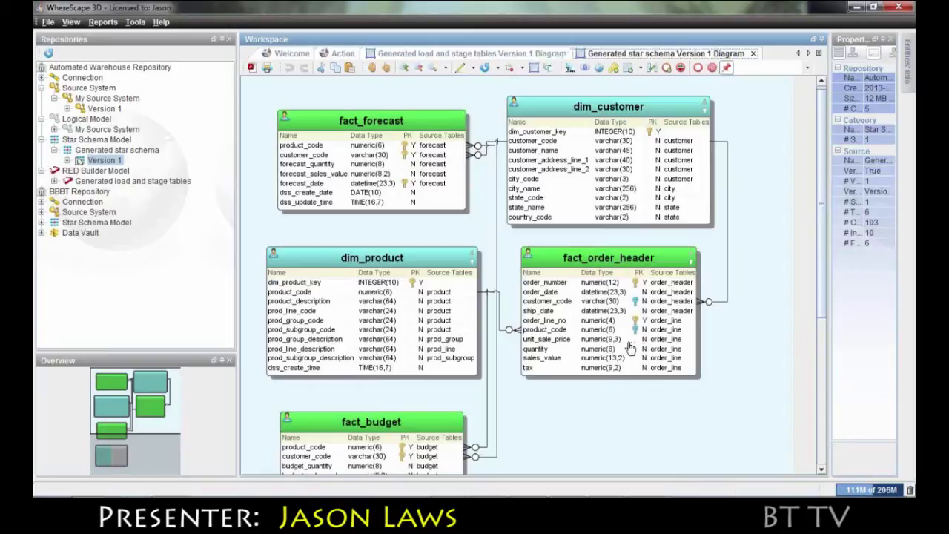
- Examine the fact, dimension, stage and load tables in the Generated load and stage tables Version 1 diagram
left_click(537, 57)
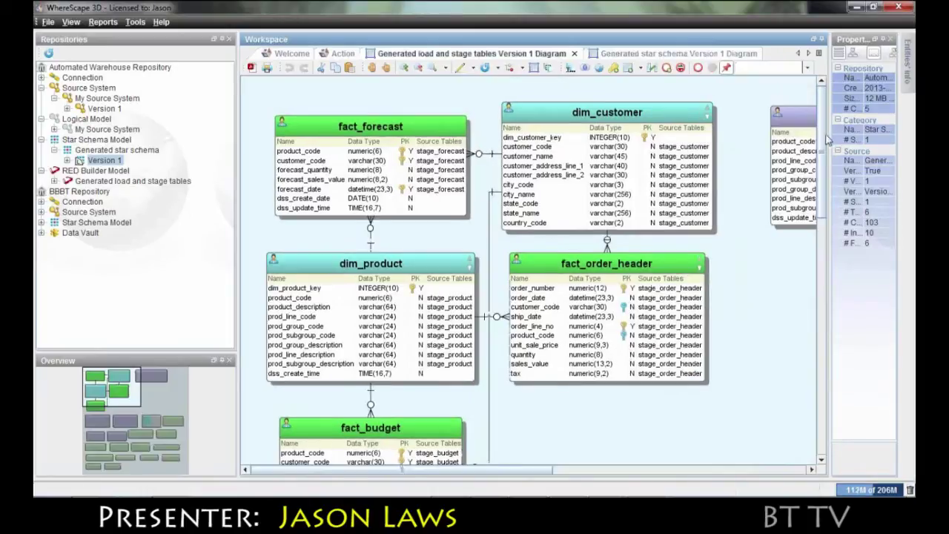
left_click_drag(821, 168, 818, 227)
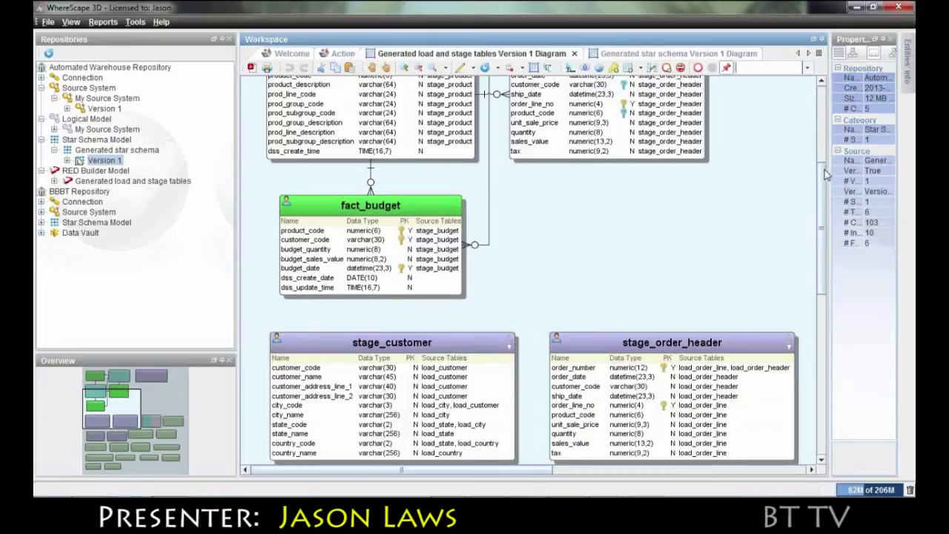
left_click_drag(823, 174, 822, 363)
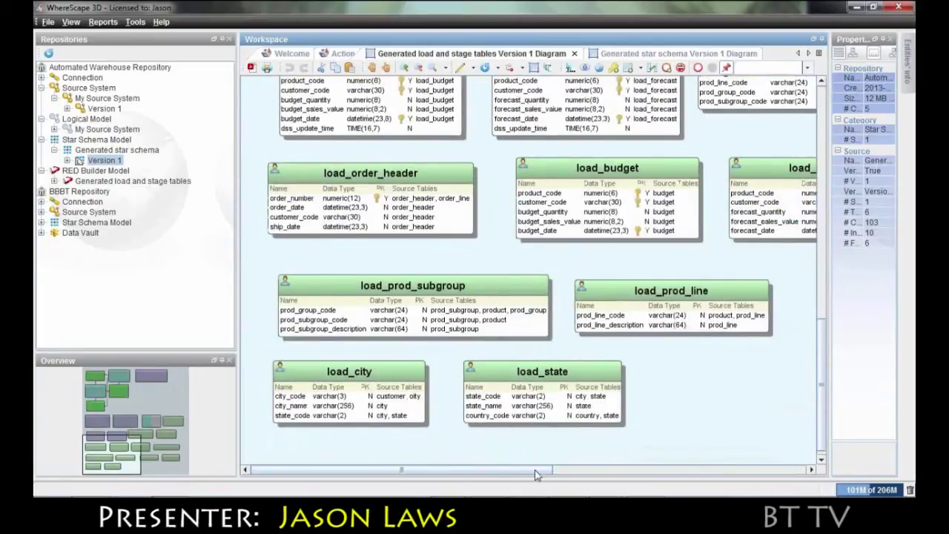
left_click_drag(538, 474, 510, 463)
scroll(825, 380, "up", 5)
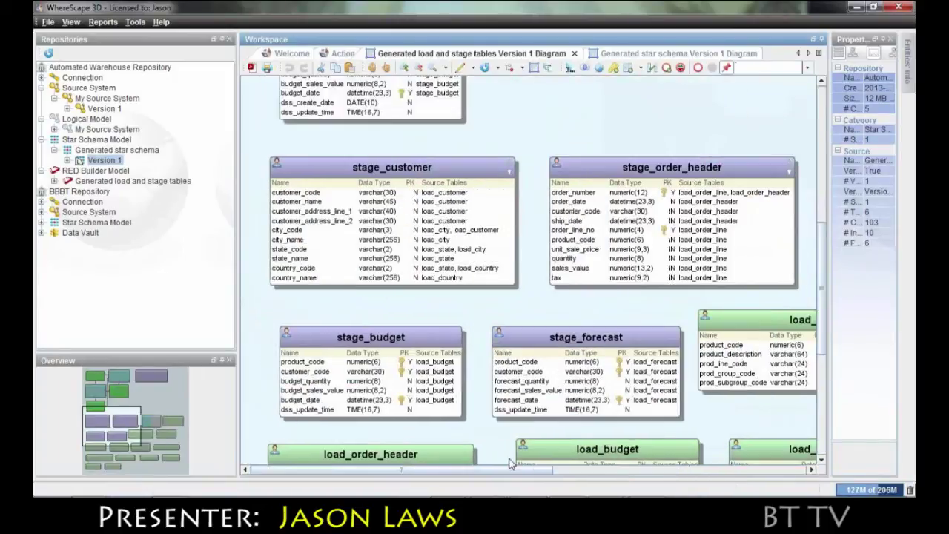
scroll(744, 297, "up", 5)
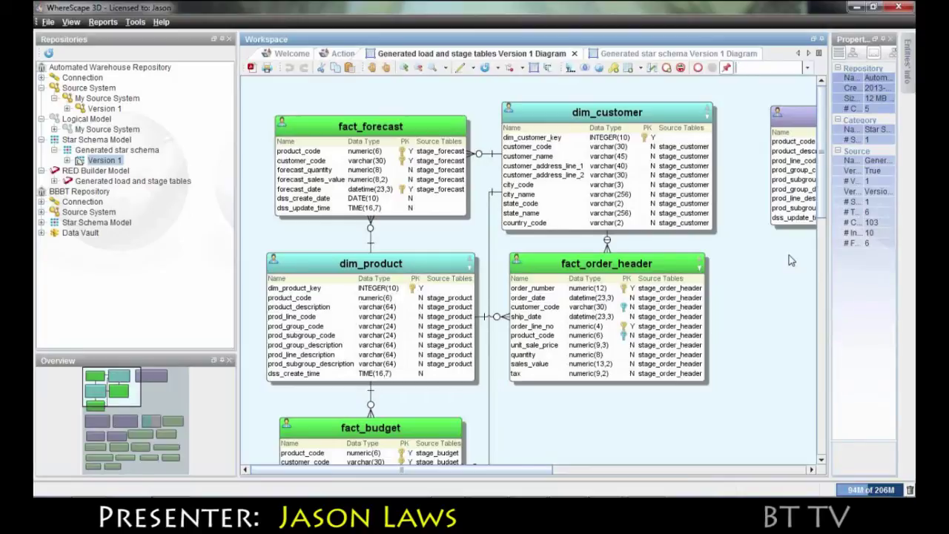
- Add a Data warehouse model category named Existing Data Warehouse to the BBBT Repository
right_click(88, 192)
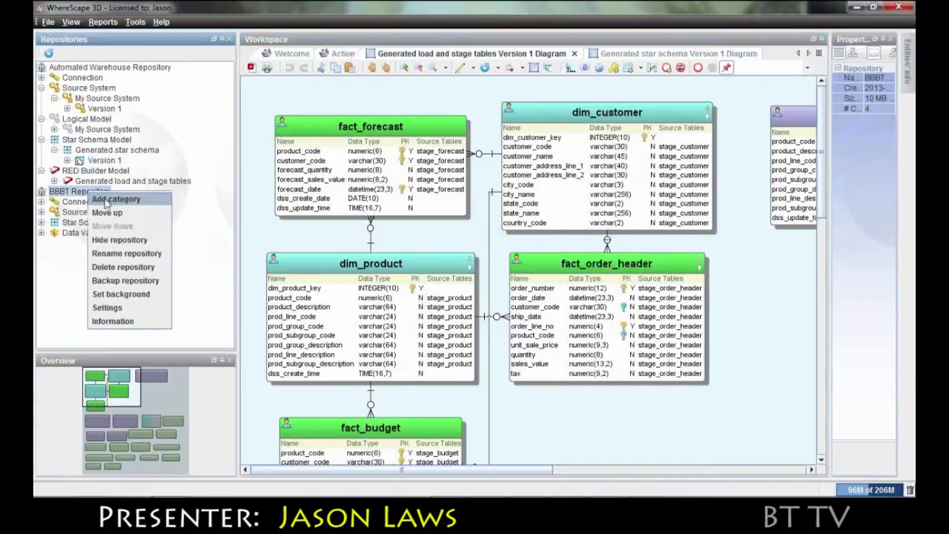
key("Return")
left_click(441, 218)
left_click(411, 302)
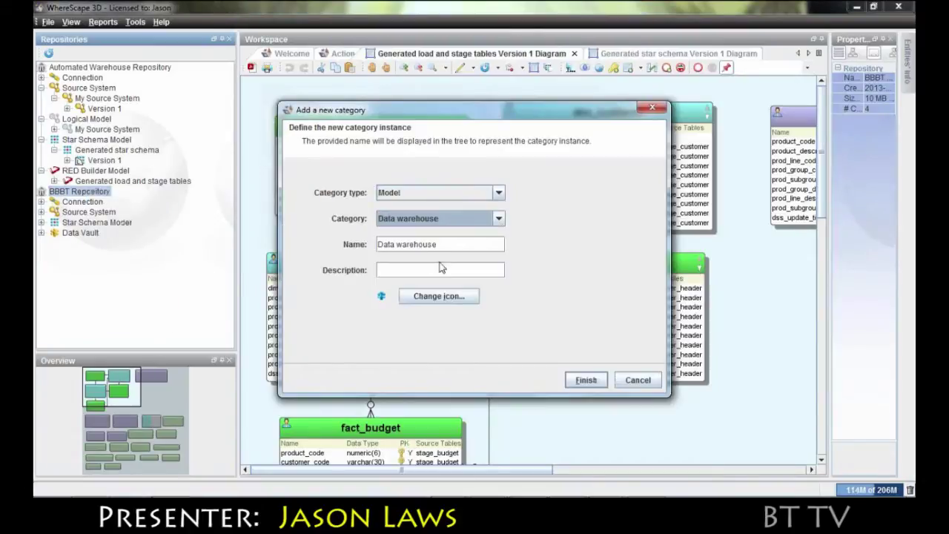
left_click(378, 244)
type("Ex")
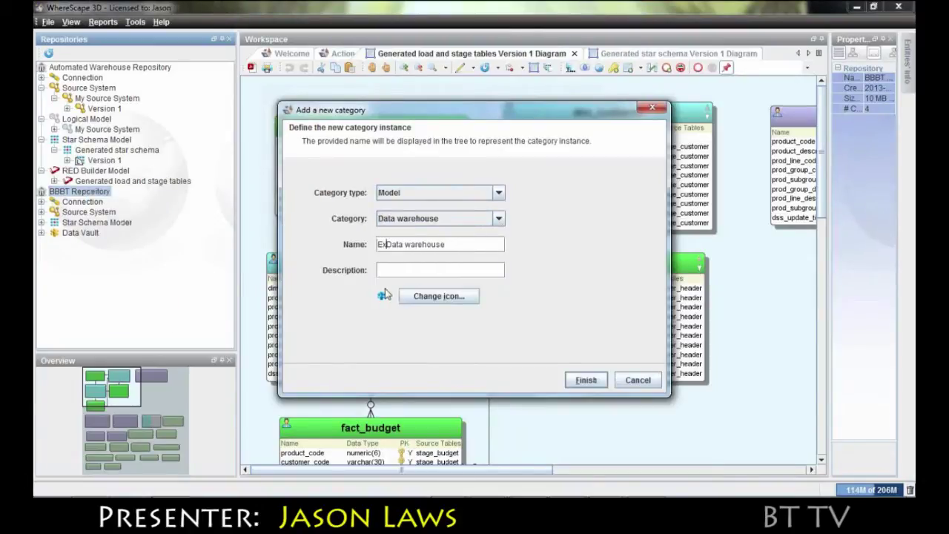
type("isting")
key("shift+Right")
type("W")
left_click(575, 380)
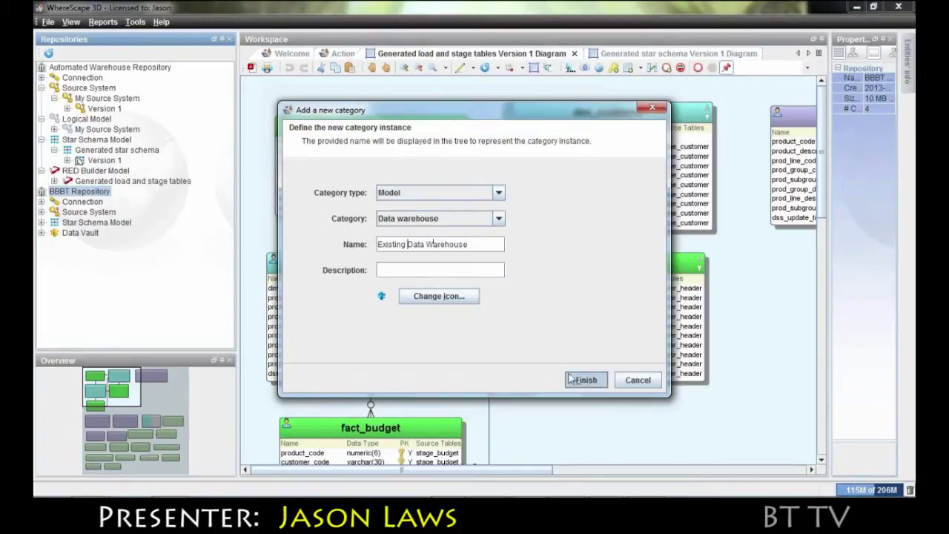
- Add an RDBMS model named My Existing Warehouse, Version 1, to that category using Sales System Connection, and skip its discovery
right_click(88, 245)
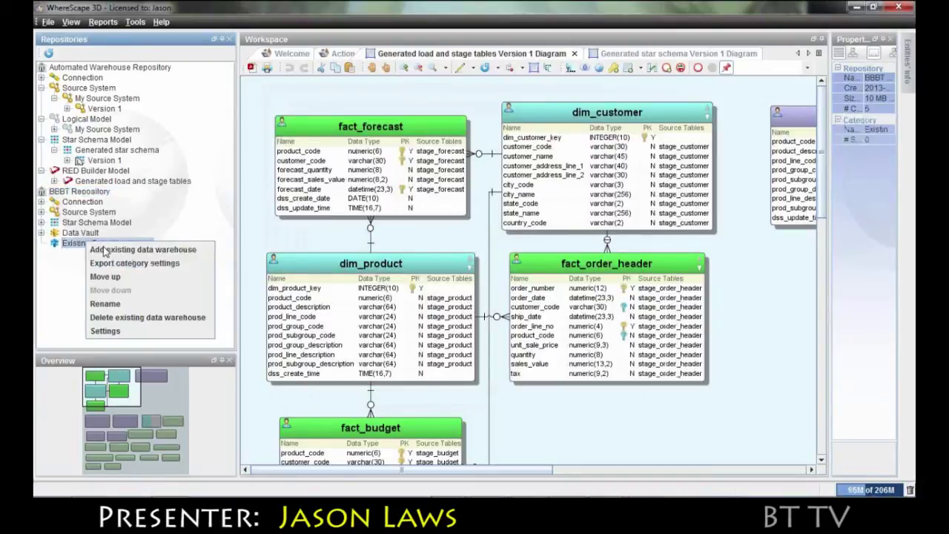
left_click(137, 250)
type("My E")
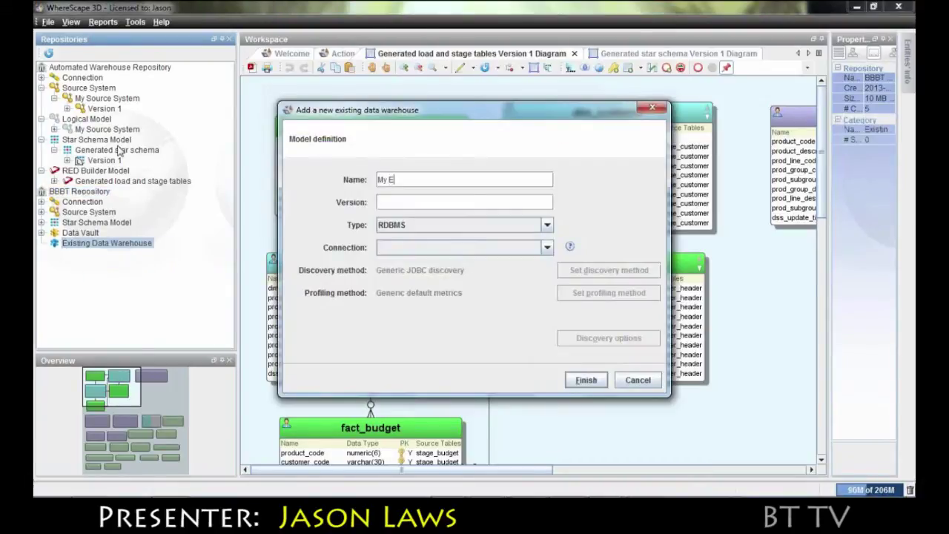
type("xisting Warehouse")
key("Tab")
type("1Version 1")
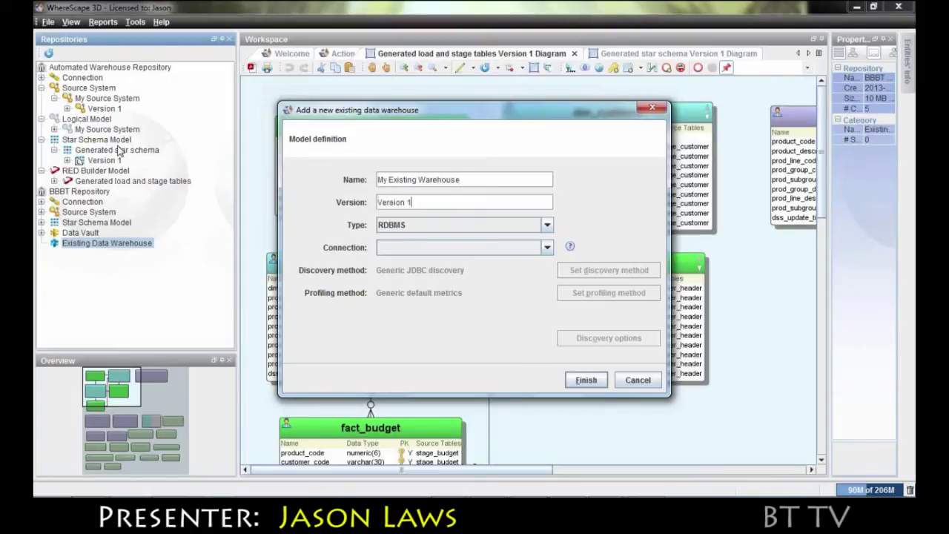
left_click(550, 248)
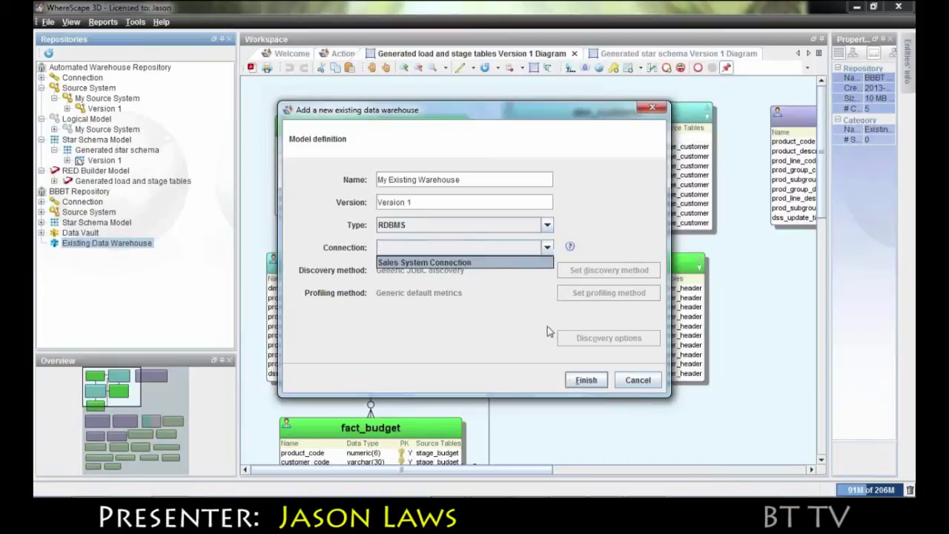
left_click(516, 263)
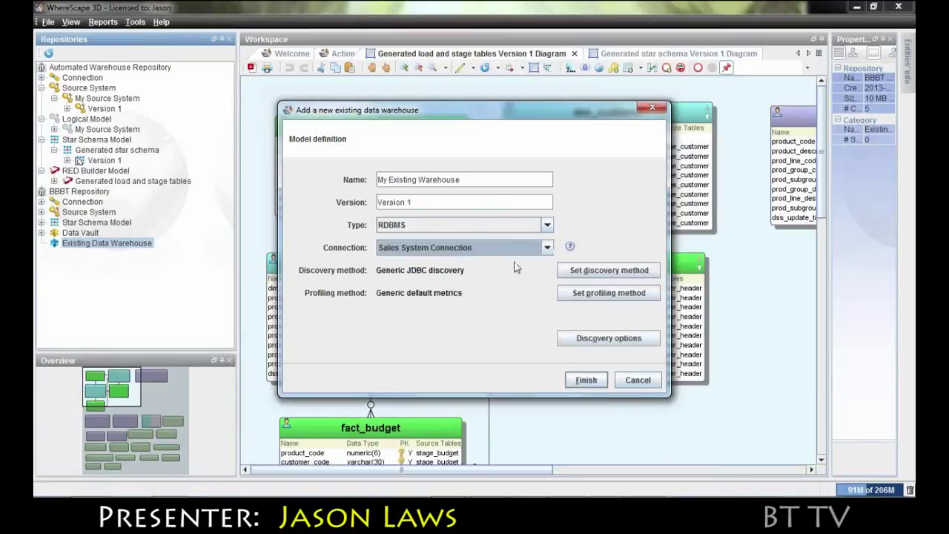
left_click(584, 380)
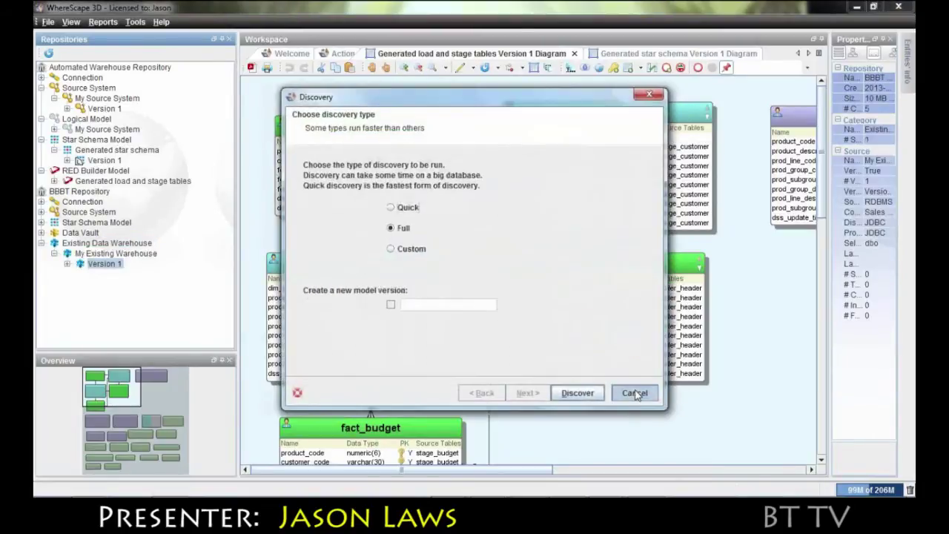
left_click(633, 393)
- Start a new JDBC connection named DW Conn in the BBBT Repository and set its database to tutorial_warehouse
right_click(78, 202)
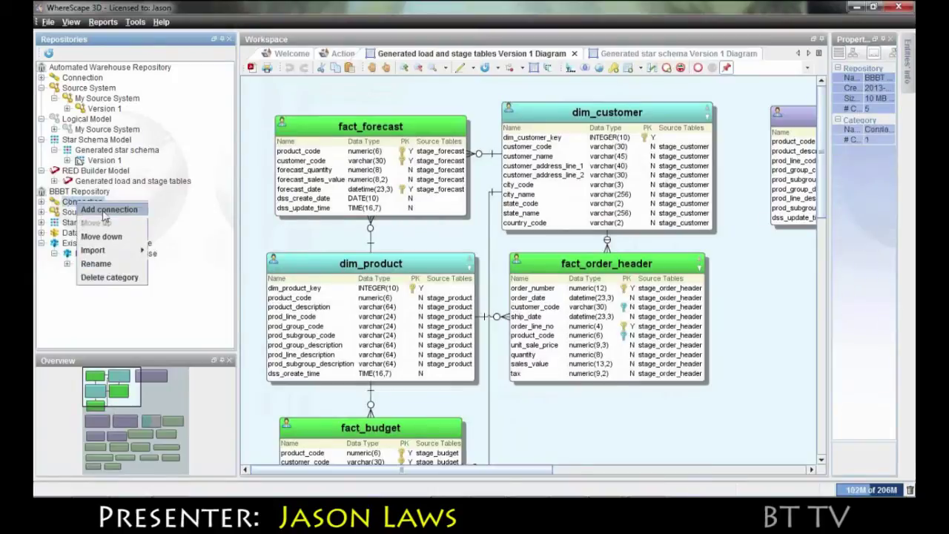
left_click(104, 210)
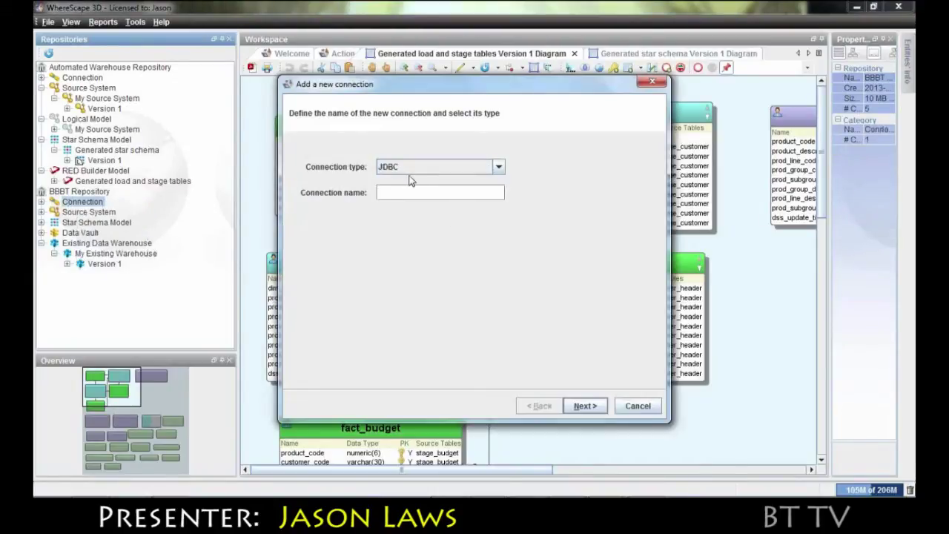
type("DW Conn")
left_click(585, 405)
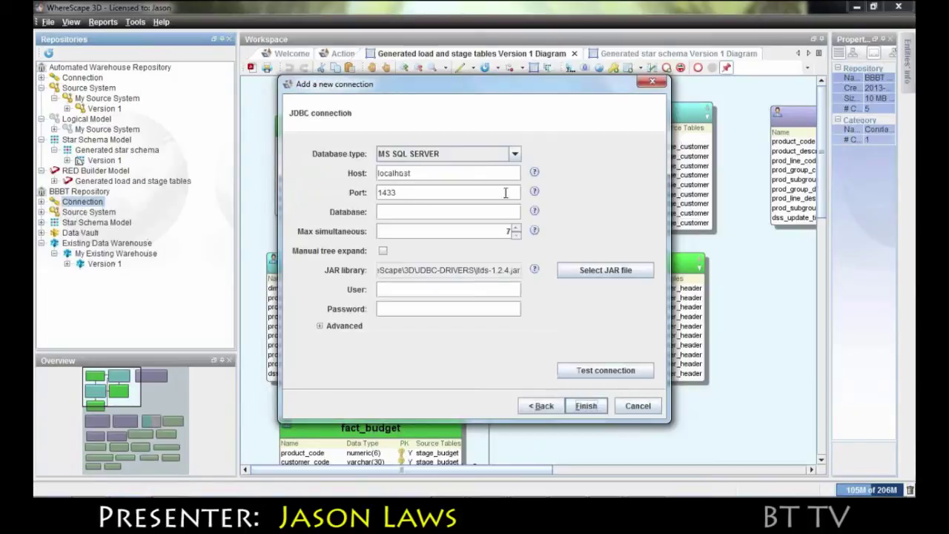
left_click(416, 212)
type("(")
type("ocalhost")
double_click(419, 213)
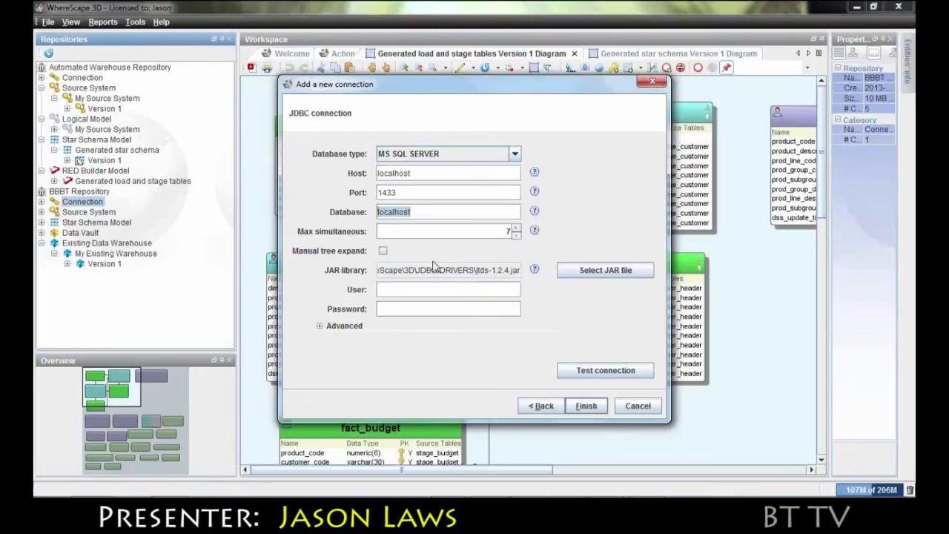
type("tutorial_wareho")
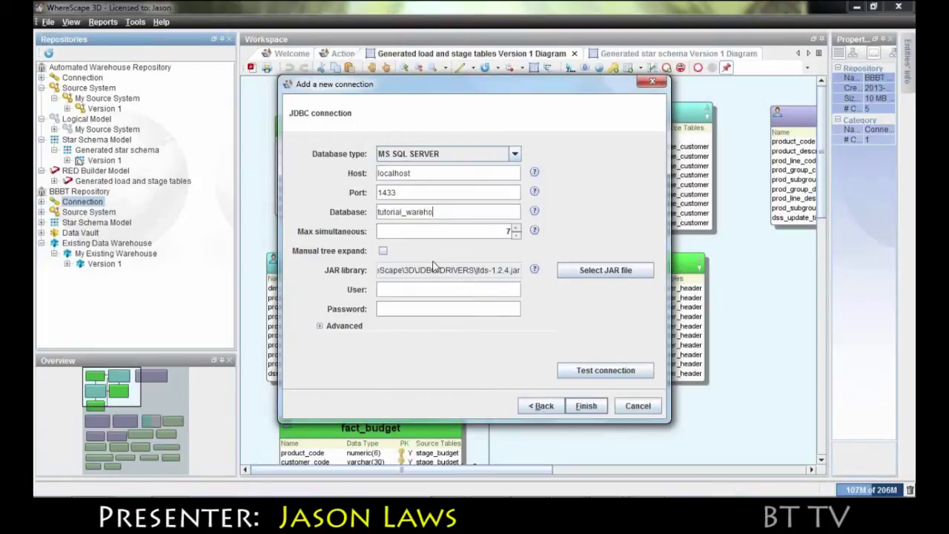
type("use")
- Enter the user sa and the database password for DW Conn, test the connection, and finish creating it
left_click(415, 289)
type("sa")
left_click(404, 311)
type("•••")
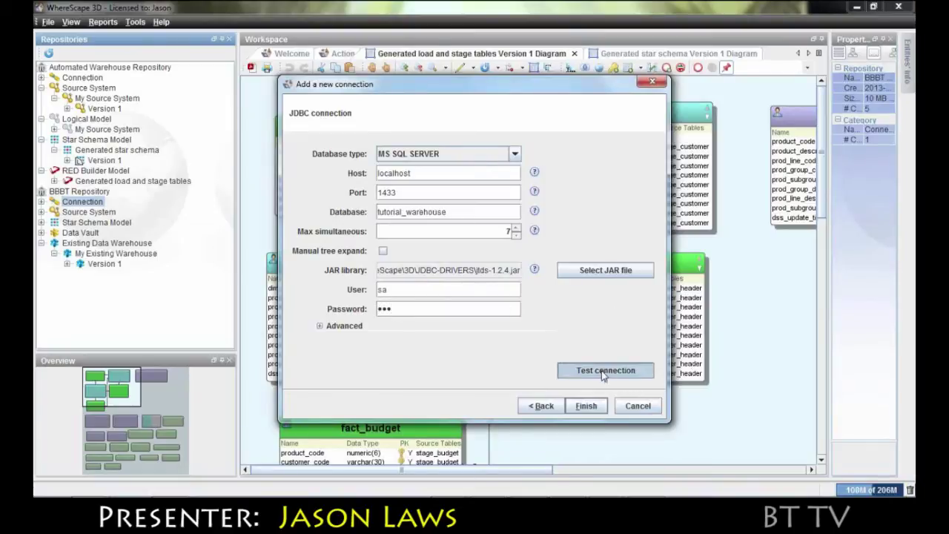
left_click(604, 373)
left_click(475, 270)
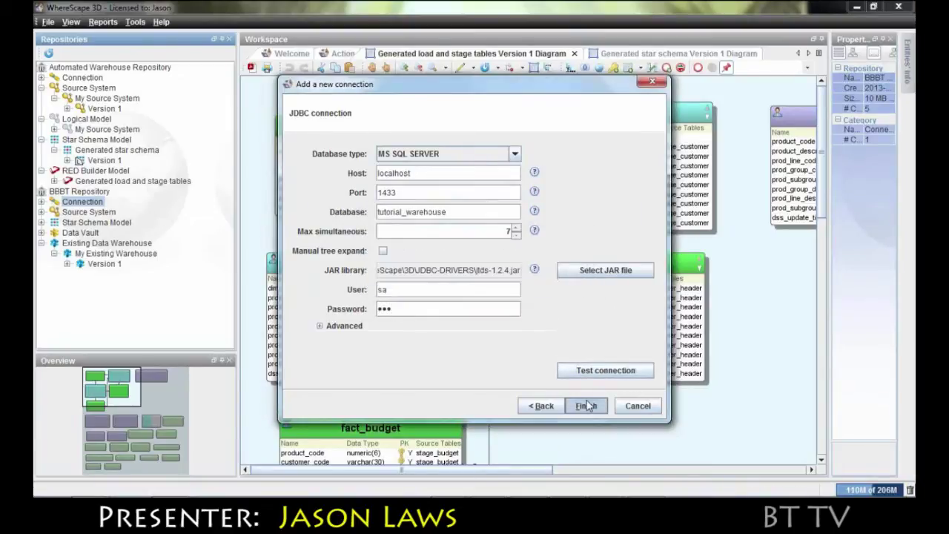
left_click(586, 405)
- Change the connection of My Existing Warehouse's Version 1 to DW Conn in its properties
right_click(93, 284)
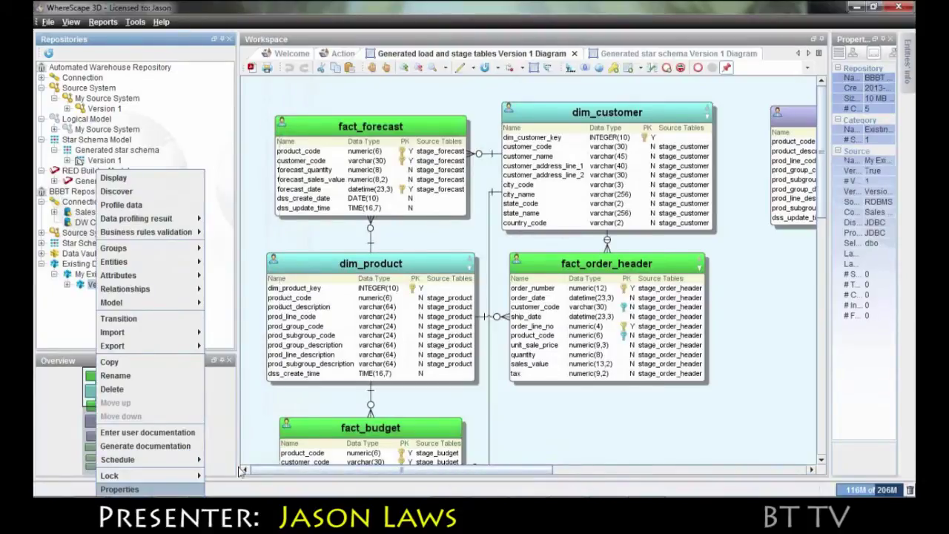
left_click(119, 489)
left_click(547, 247)
left_click(460, 274)
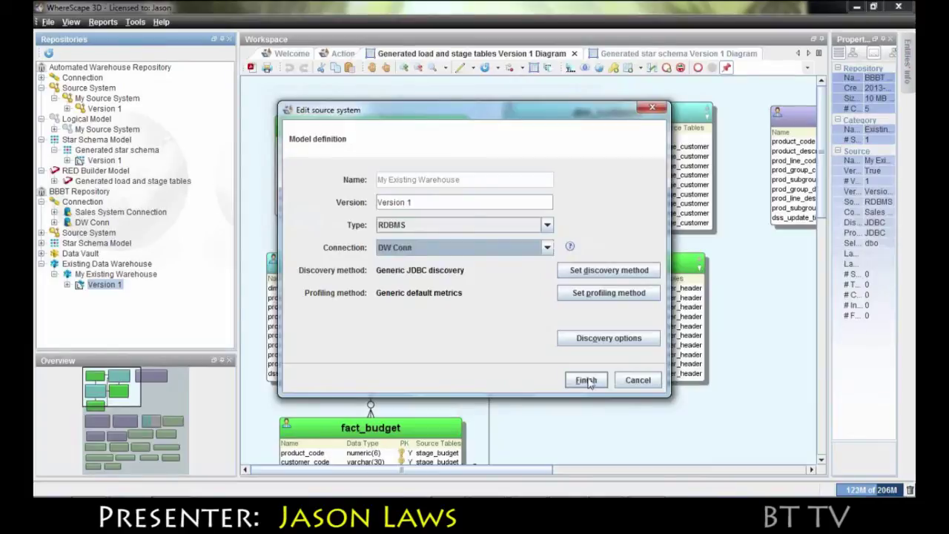
left_click(586, 380)
- Collapse the Automated Warehouse Repository and open the discovery options of Version 1 under My Existing Warehouse
left_click(69, 67)
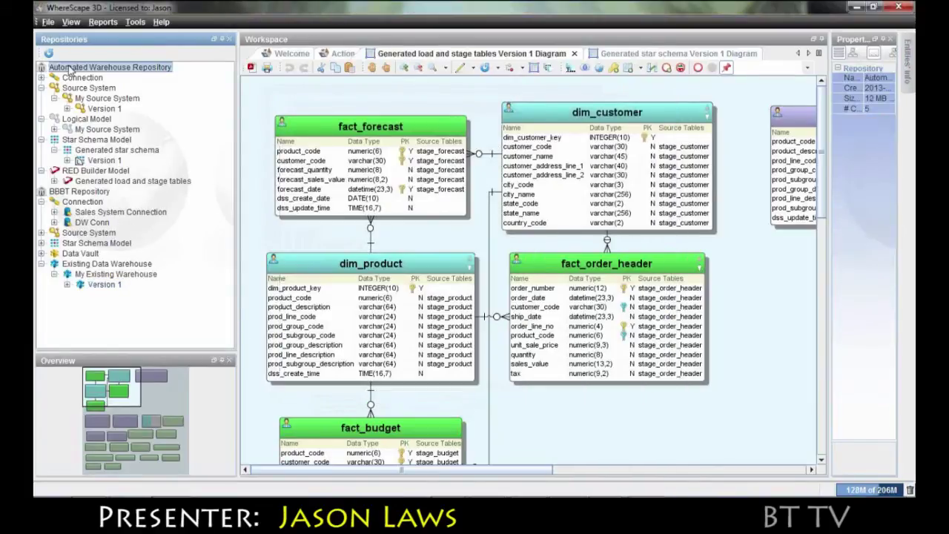
double_click(69, 68)
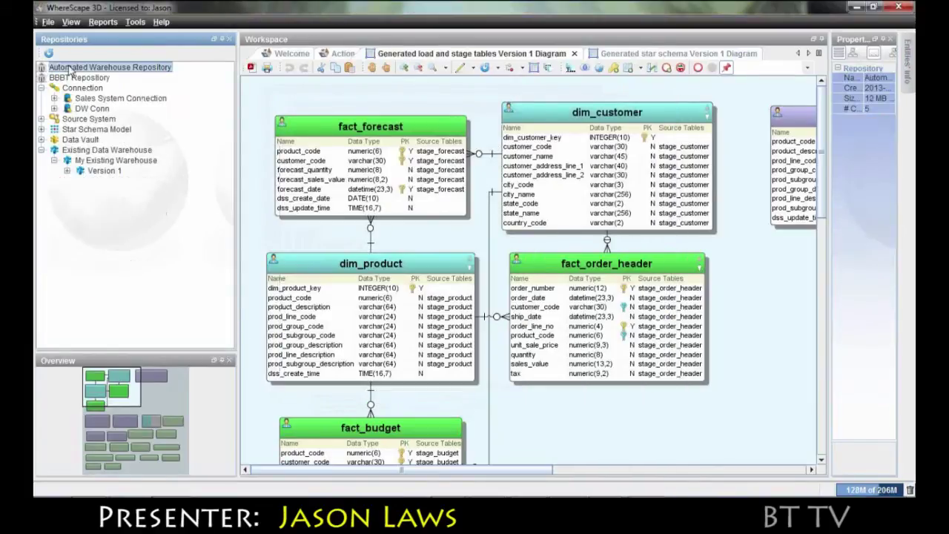
left_click(106, 175)
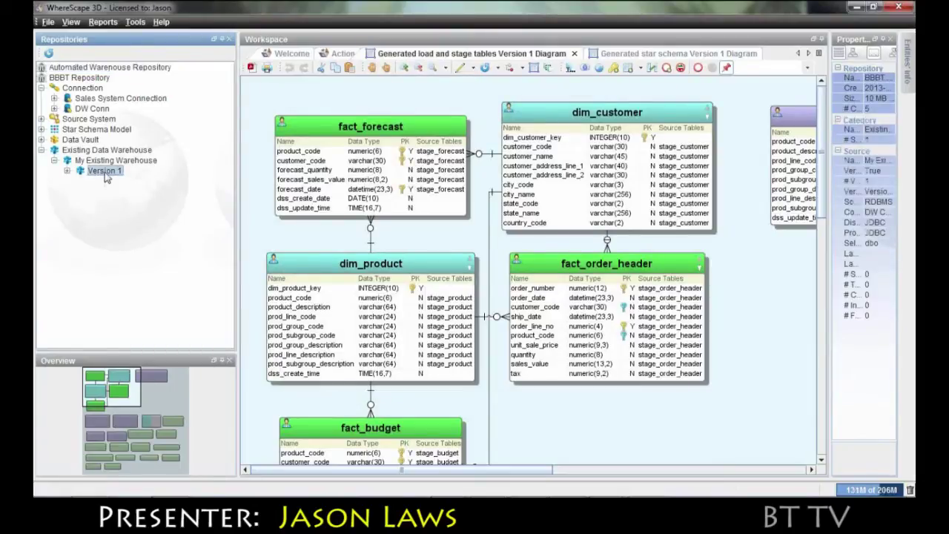
right_click(106, 175)
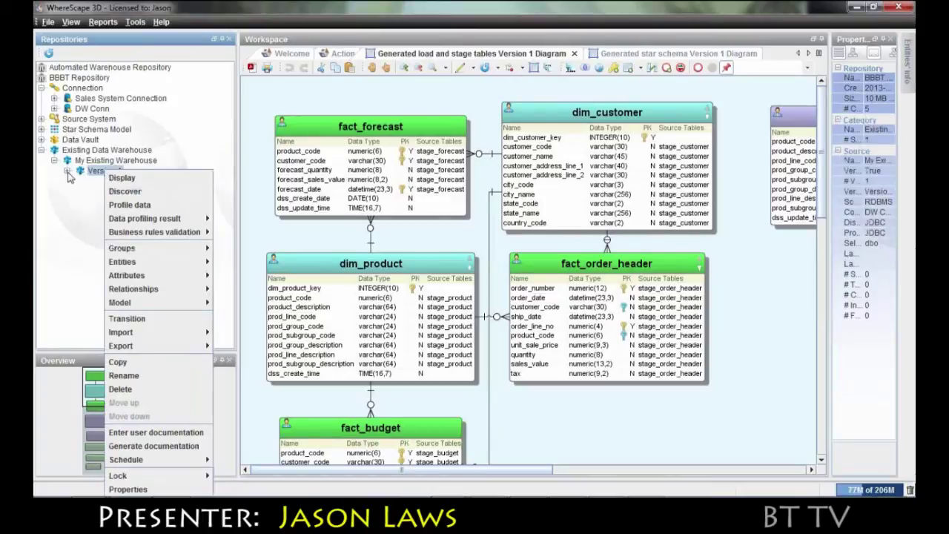
left_click(111, 178)
right_click(111, 178)
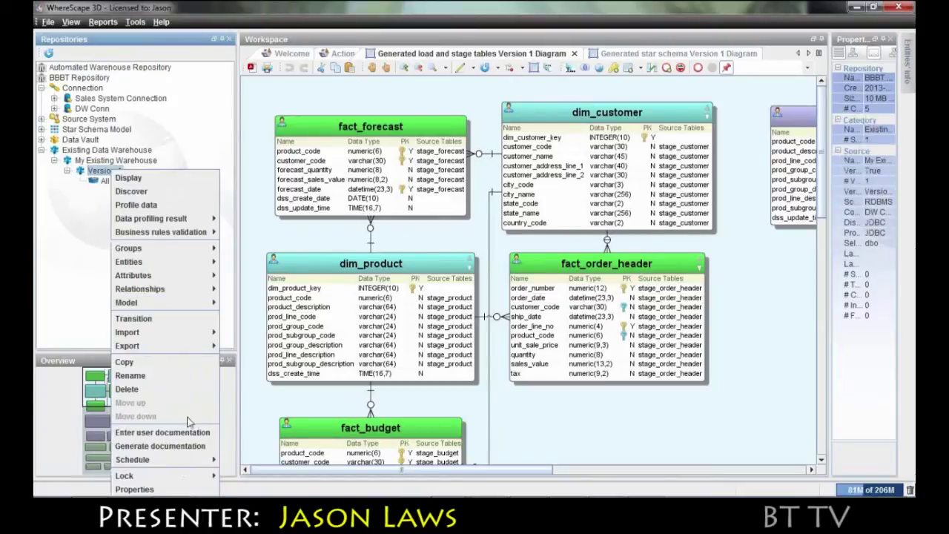
left_click(182, 488)
left_click(608, 339)
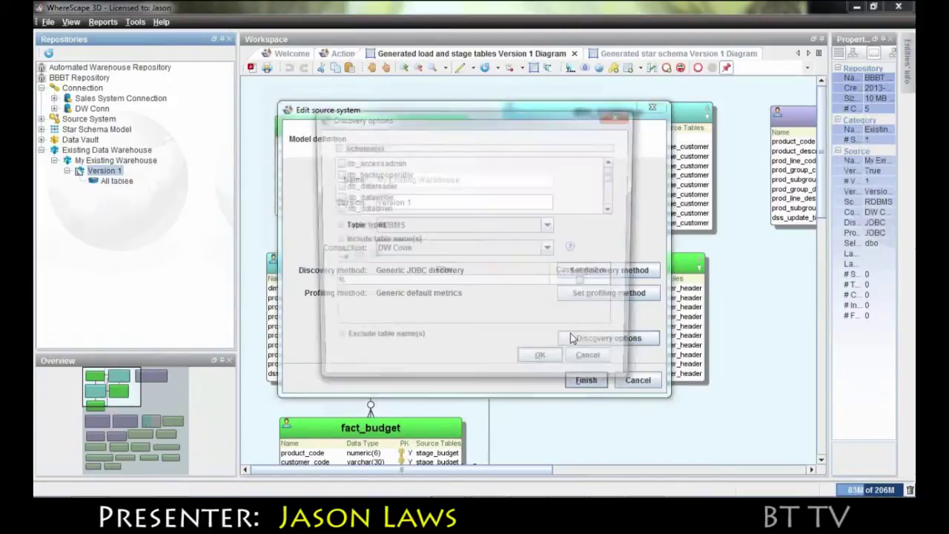
- Limit discovery to table names matching fact% and dim%, save the options, and run a full discovery of the model
left_click(353, 256)
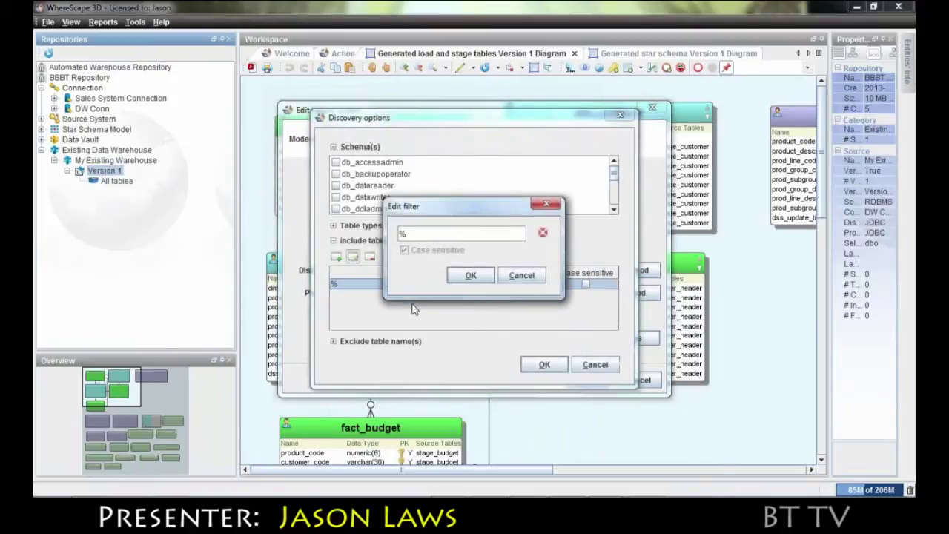
type("fact")
left_click(470, 275)
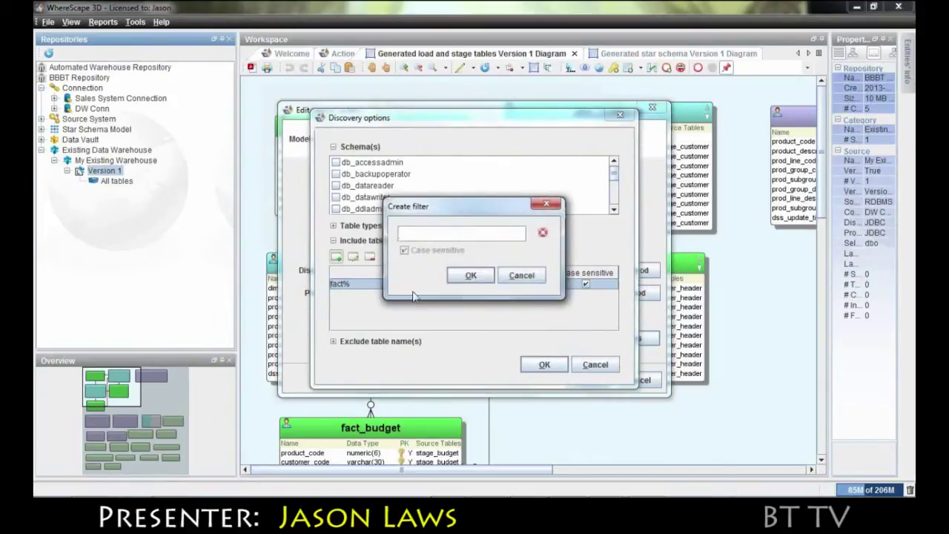
type("dim%")
left_click(474, 276)
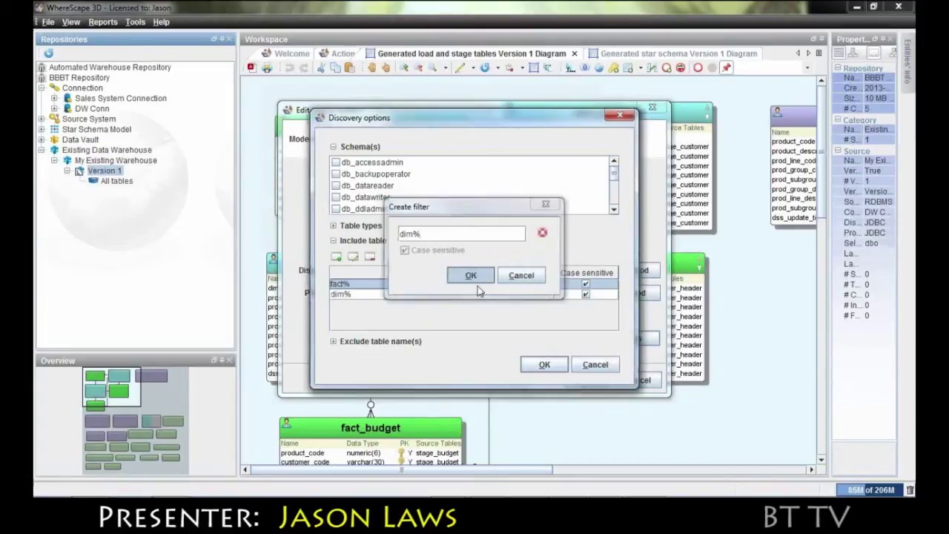
left_click(537, 368)
left_click(577, 381)
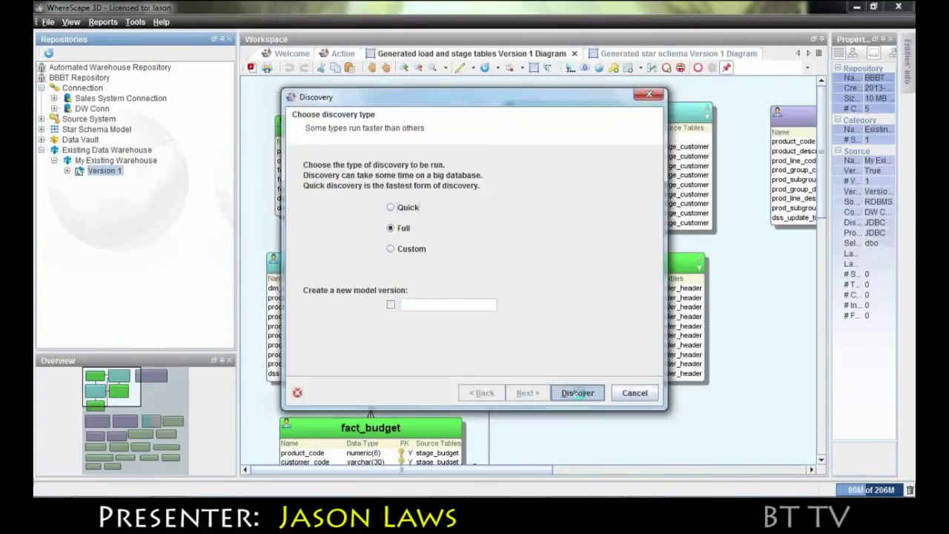
left_click(567, 392)
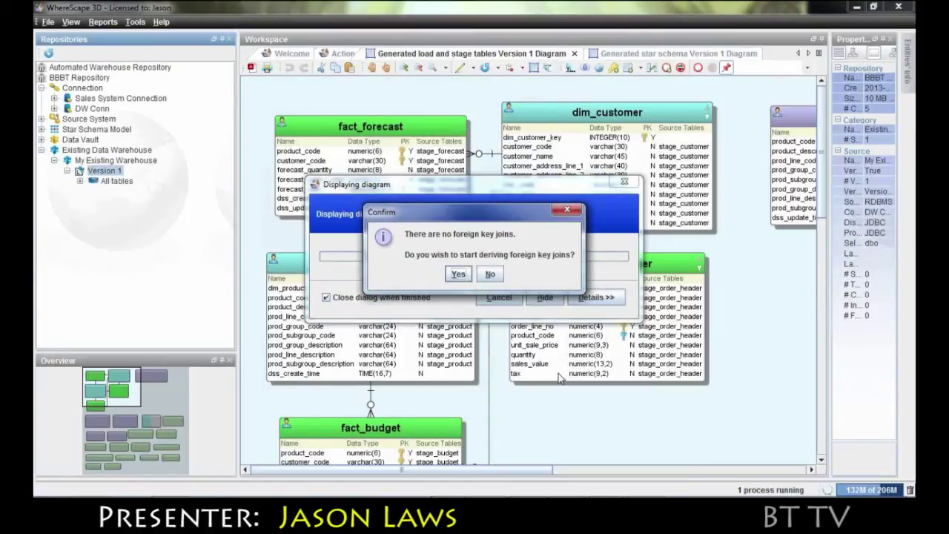
- Start deriving foreign key joins, keeping all tables, the %key column filter, the preset data types and same-name column matching
left_click(458, 275)
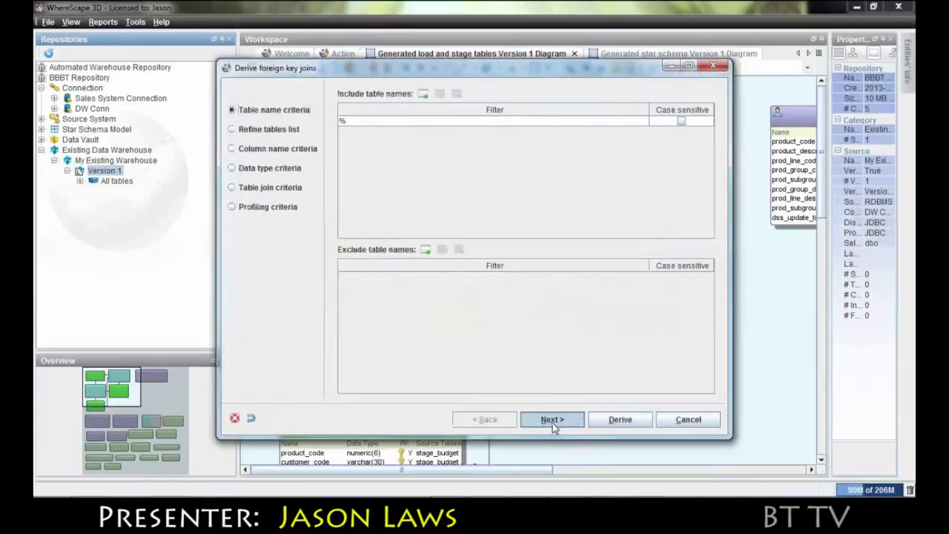
left_click(550, 419)
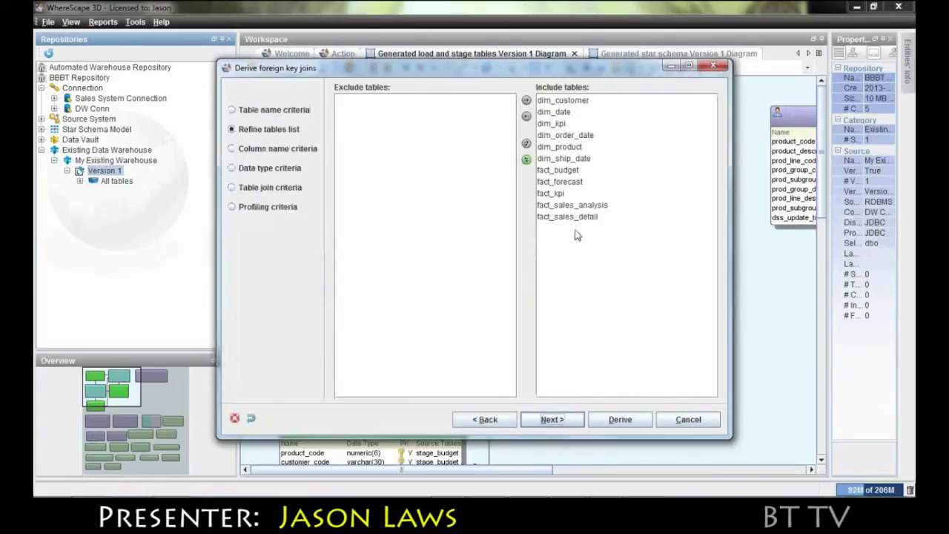
left_click(551, 420)
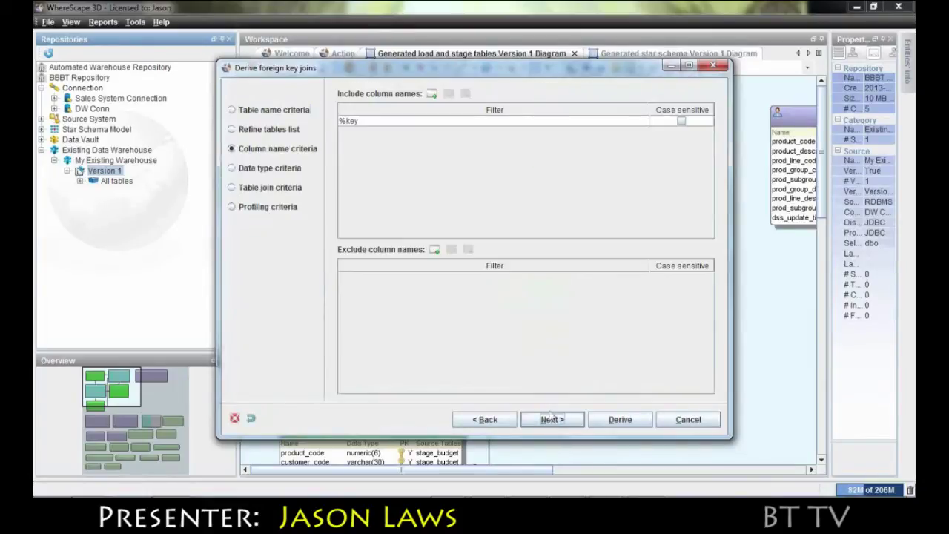
left_click(552, 419)
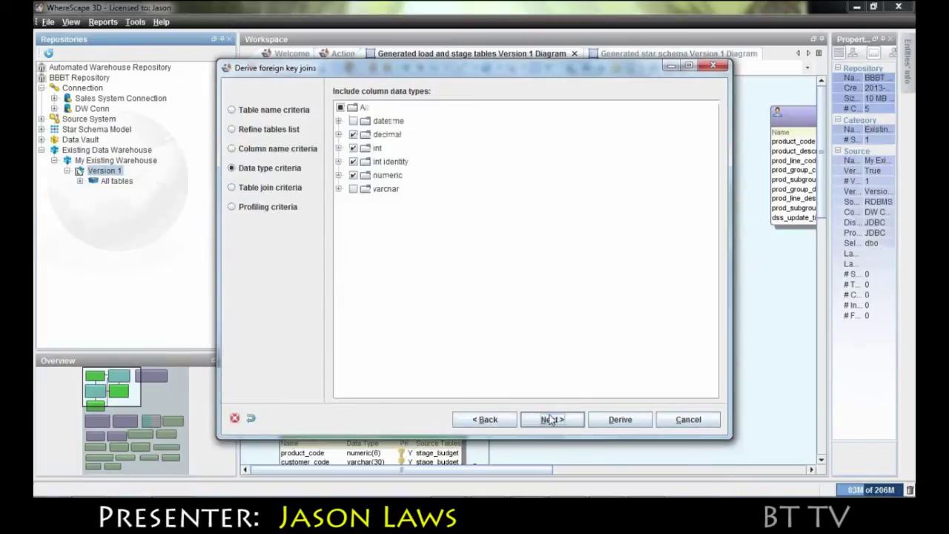
left_click(550, 419)
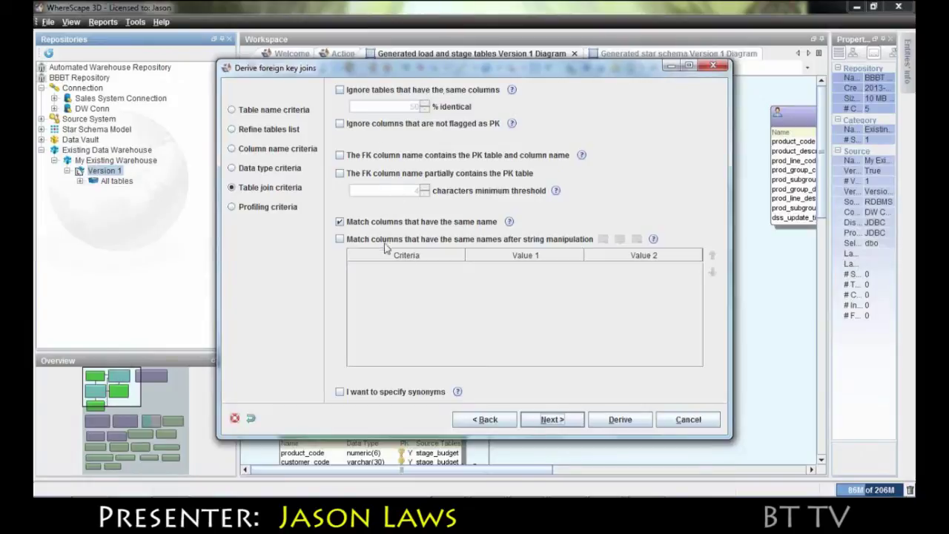
left_click(553, 422)
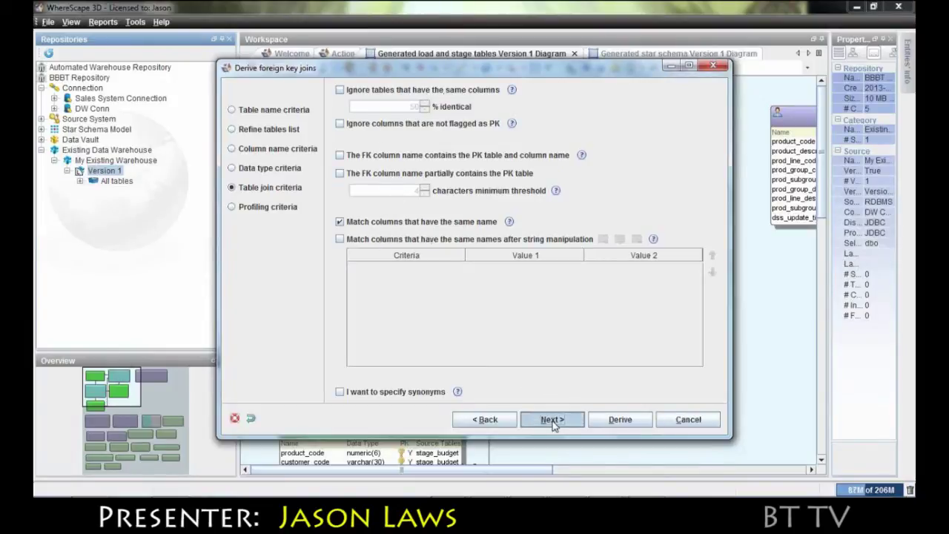
- Derive the joins with the suggested primary keys, create all listed foreign key joins, and skip data profiling
left_click(614, 420)
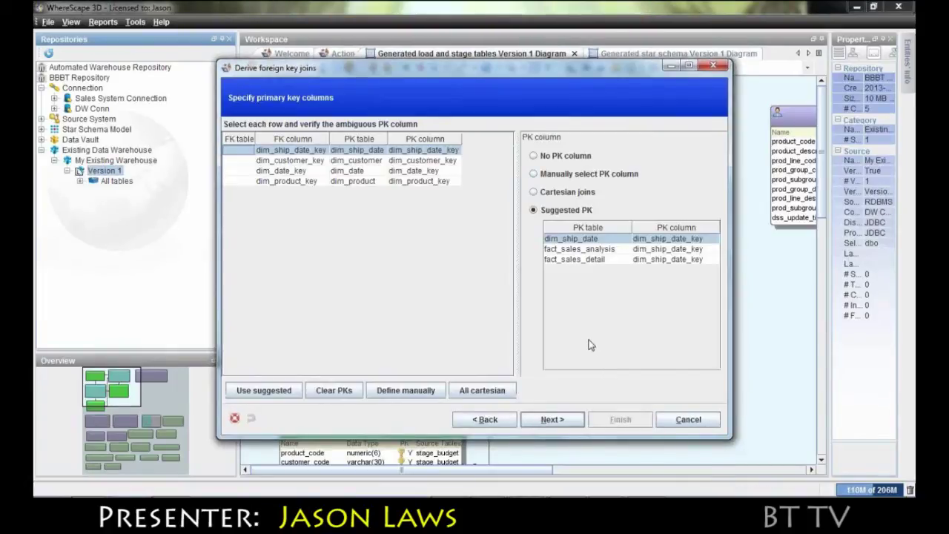
left_click(568, 420)
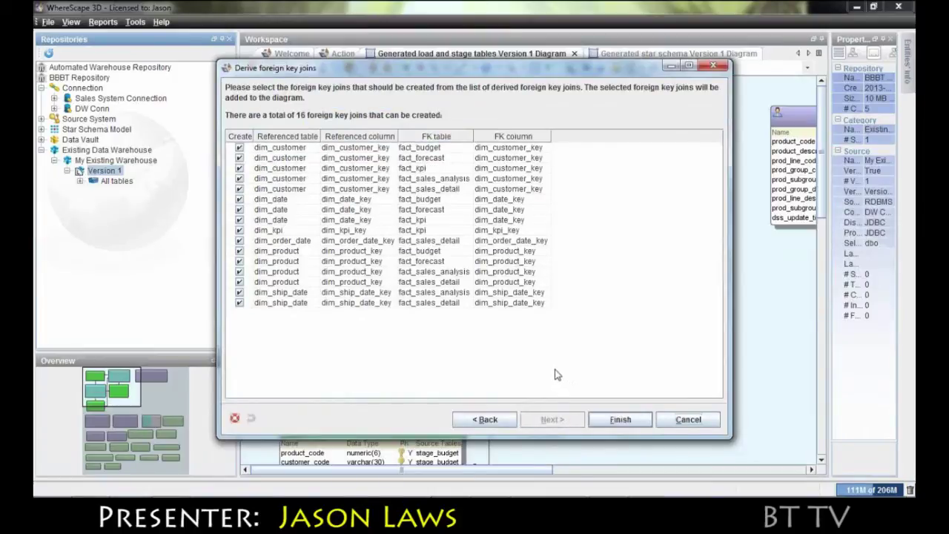
left_click(617, 423)
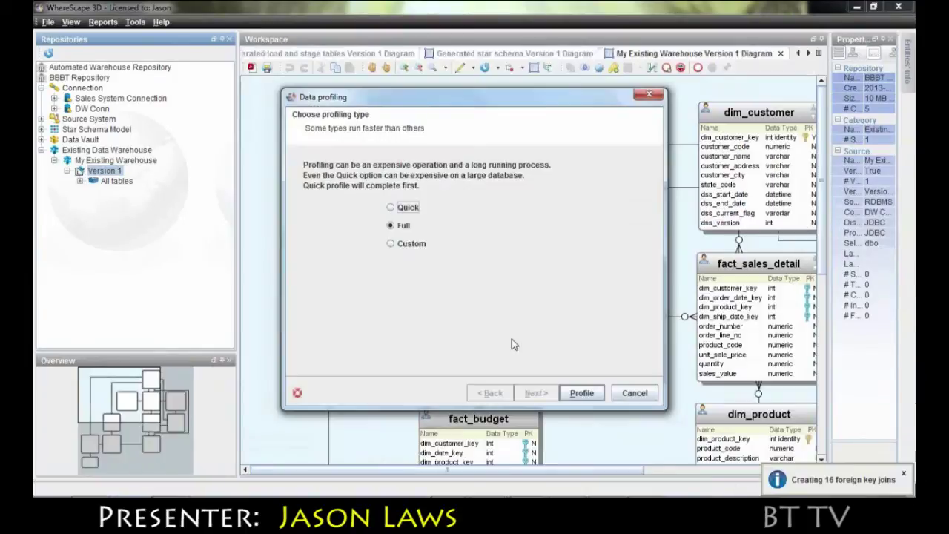
left_click(627, 398)
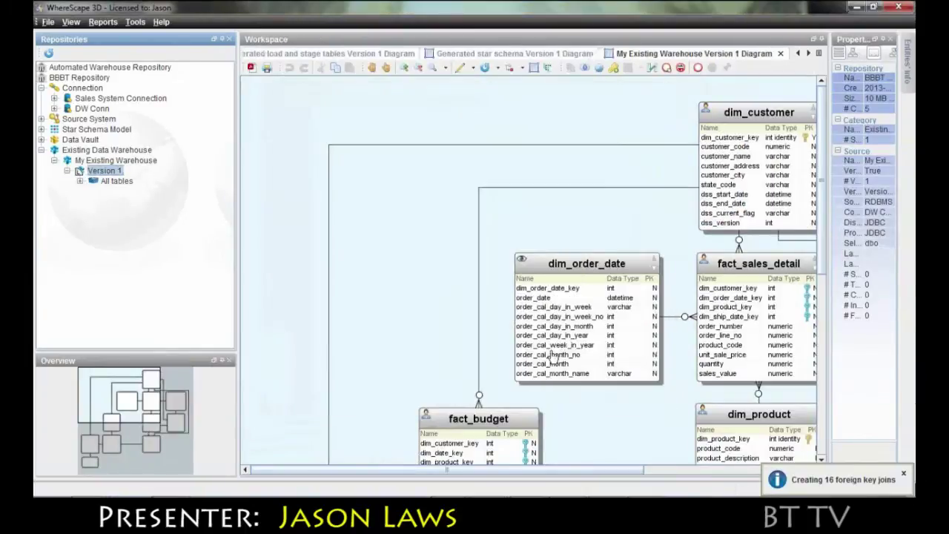
- Assign table types to all dimension and fact tables in the My Existing Warehouse diagram, using the default criteria
right_click(371, 106)
mouse_move(416, 145)
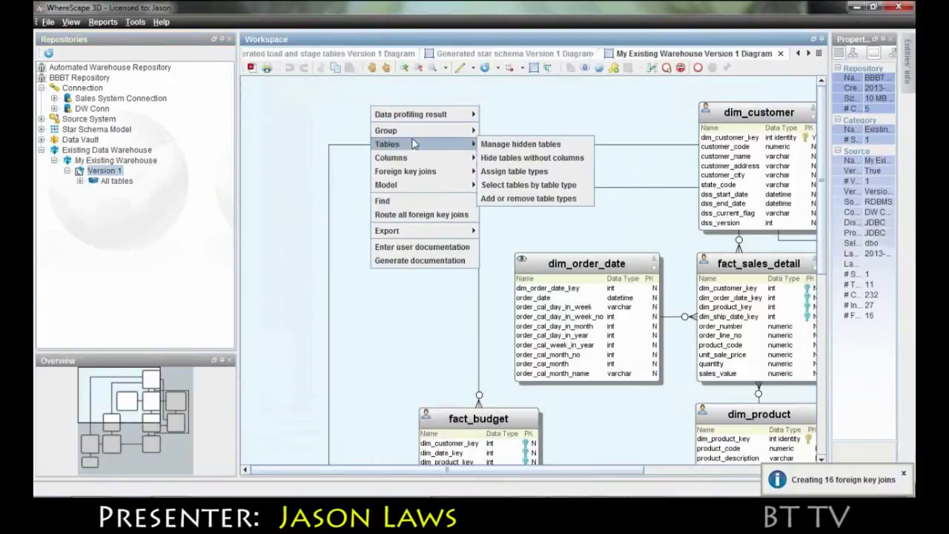
left_click(531, 172)
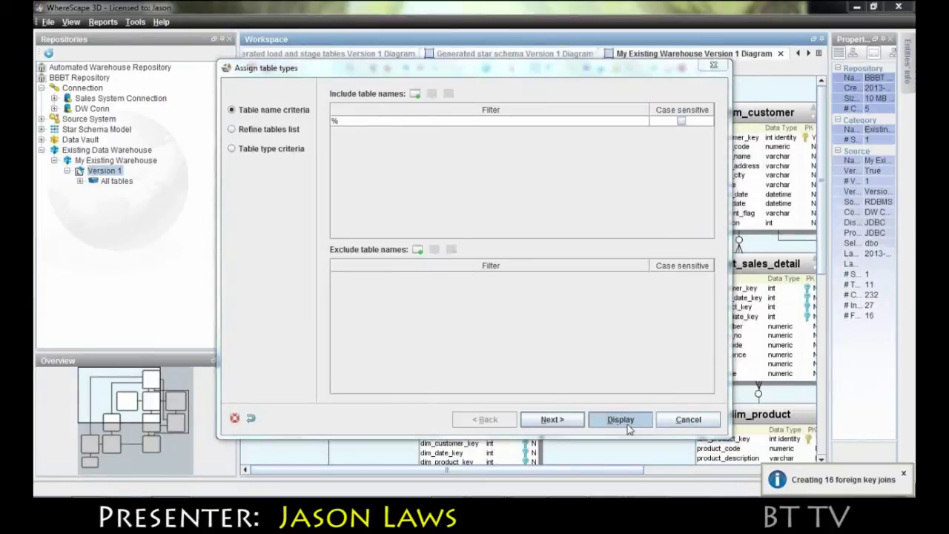
left_click(626, 426)
left_click(621, 421)
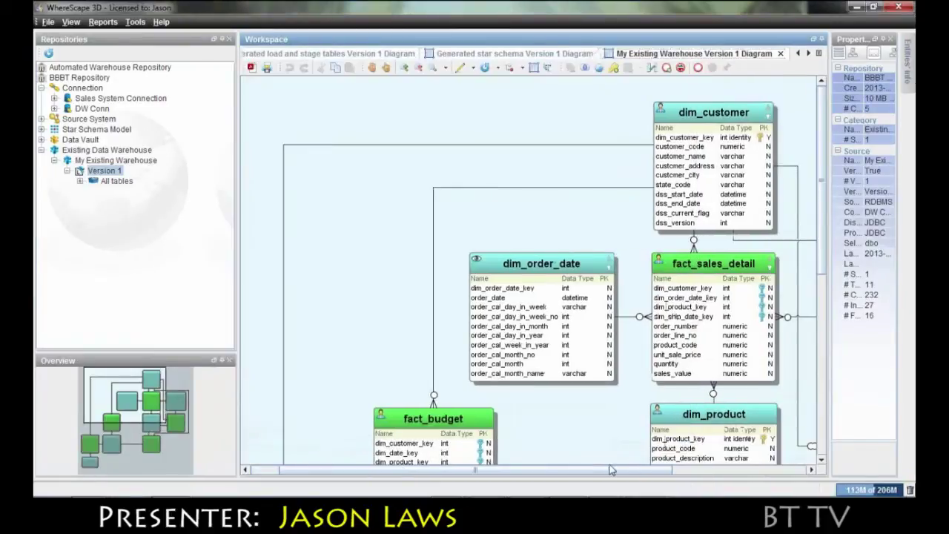
scroll(825, 250, "down", 2)
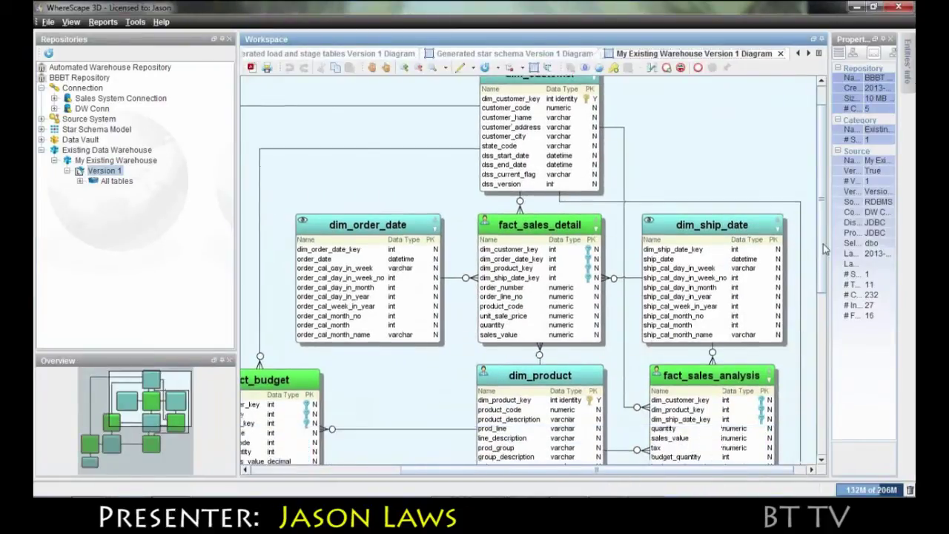
scroll(825, 250, "down", 3)
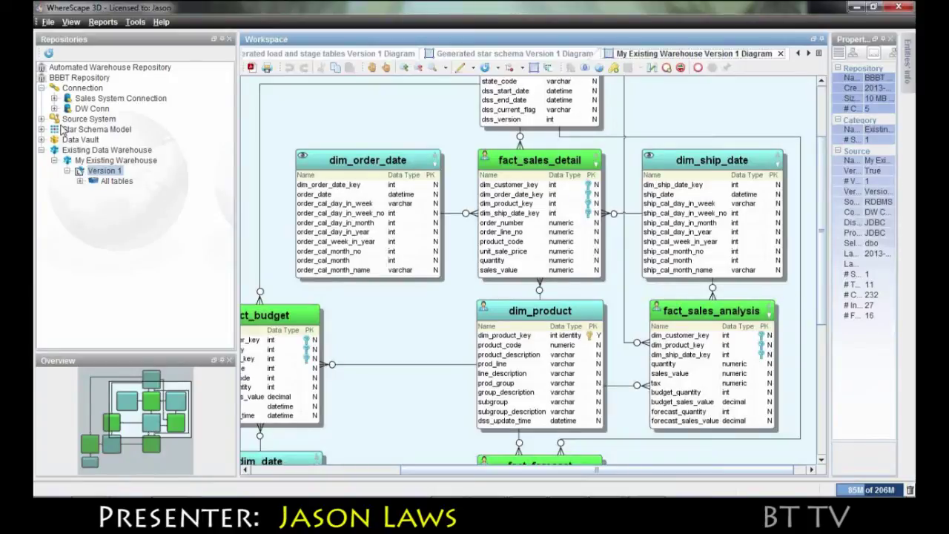
right_click(100, 176)
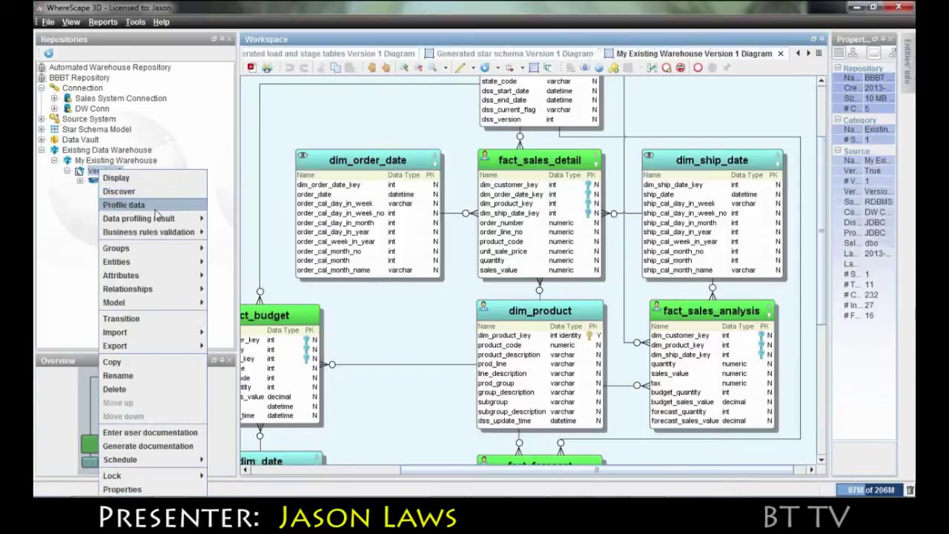
mouse_move(170, 236)
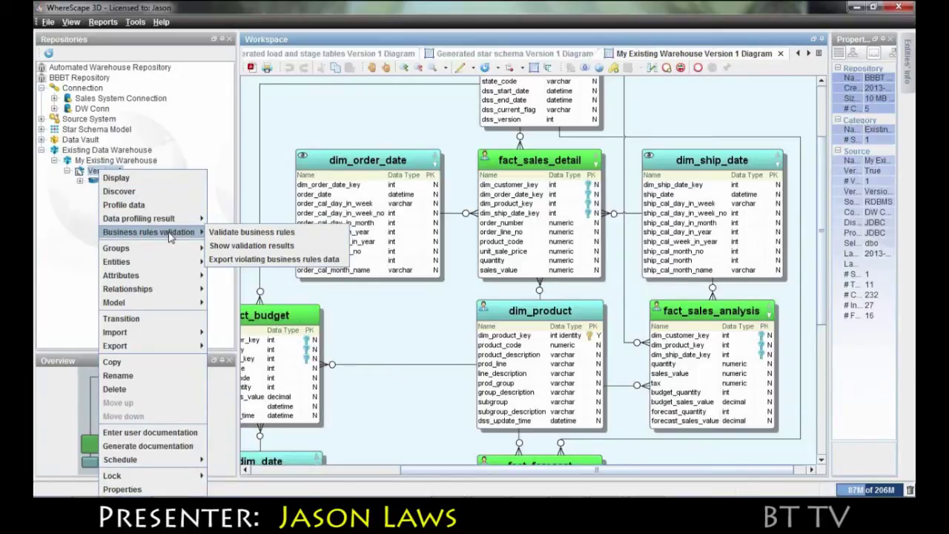
mouse_move(174, 289)
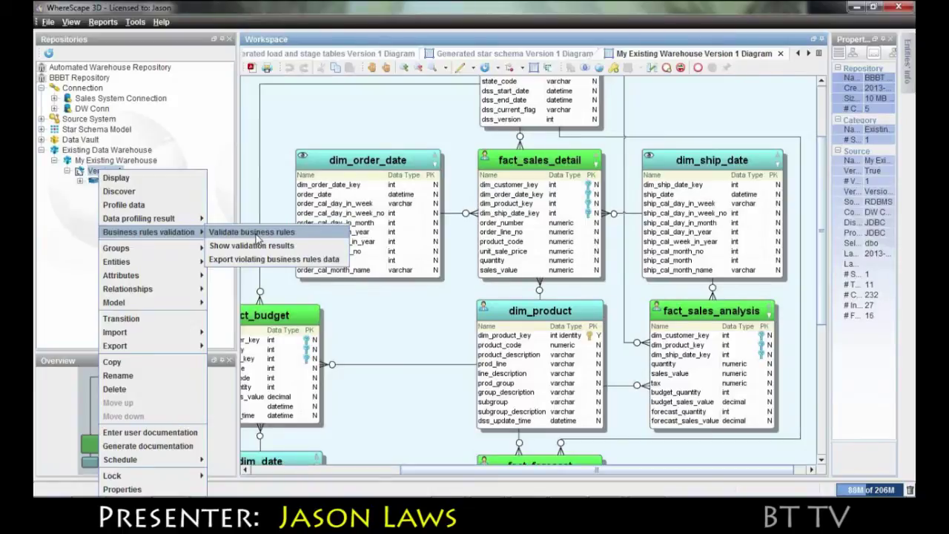
left_click(337, 14)
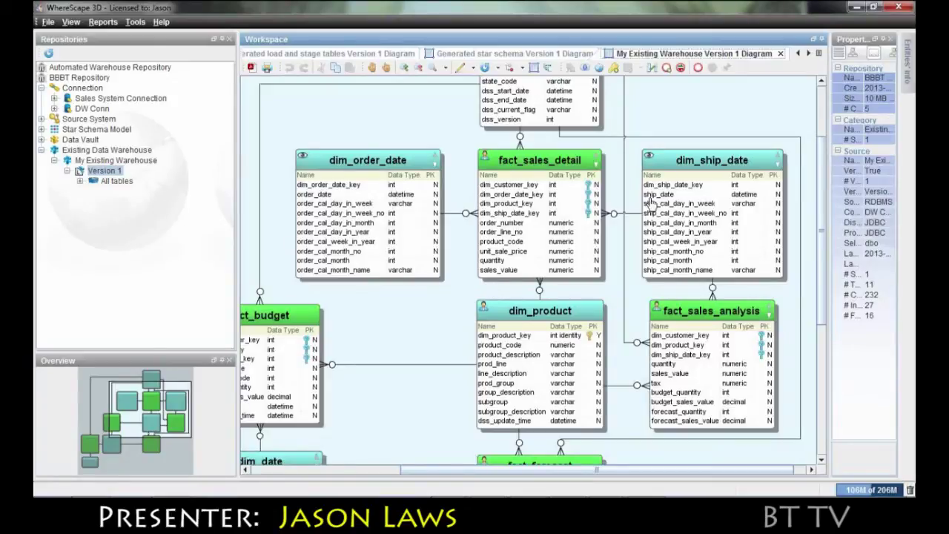
- Close the diagrams of My Existing Warehouse, the generated star schema, and the generated load and stage tables
left_click(781, 55)
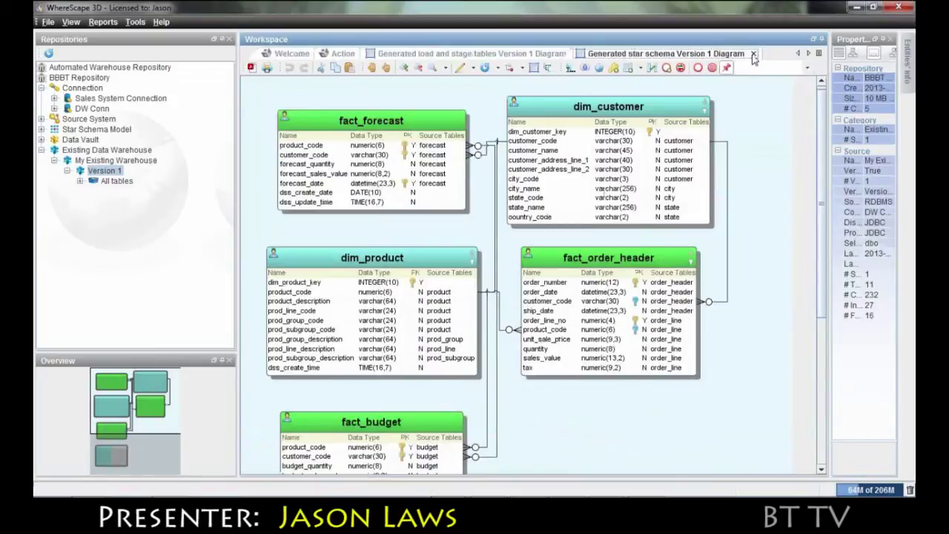
left_click(754, 55)
key("ctrl+w")
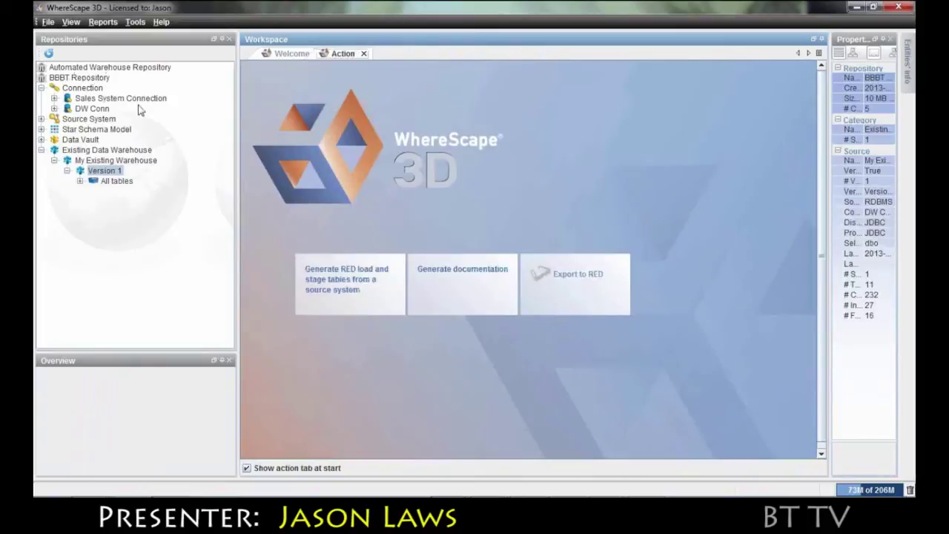
- Expand the Source System and Data Vault categories in the BBBT Repository and select Version 1 of Data Vault Model
left_click(41, 119)
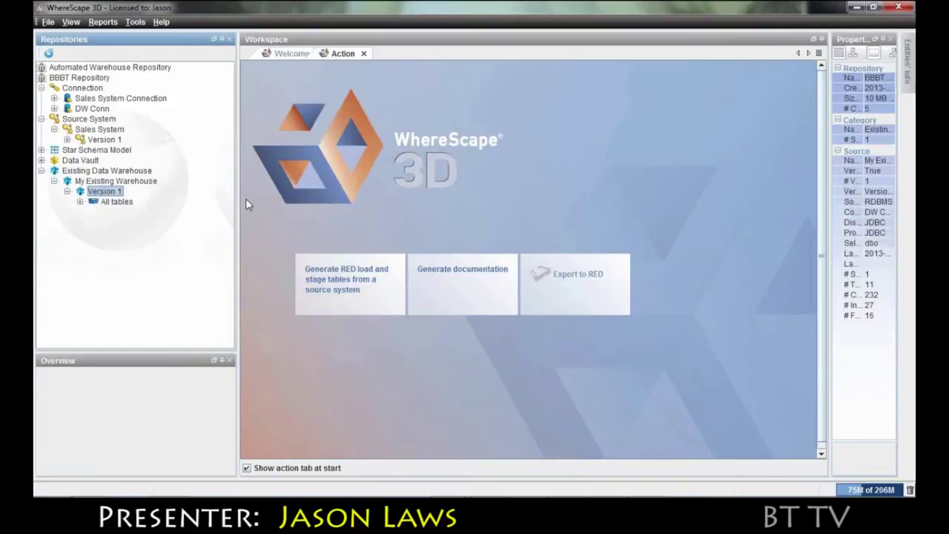
left_click(41, 160)
left_click(55, 171)
left_click(67, 181)
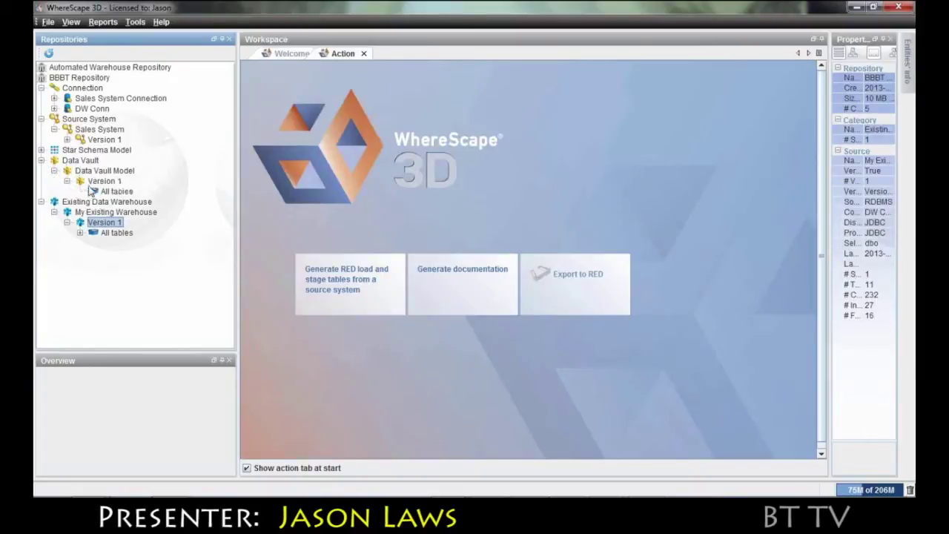
left_click(102, 182)
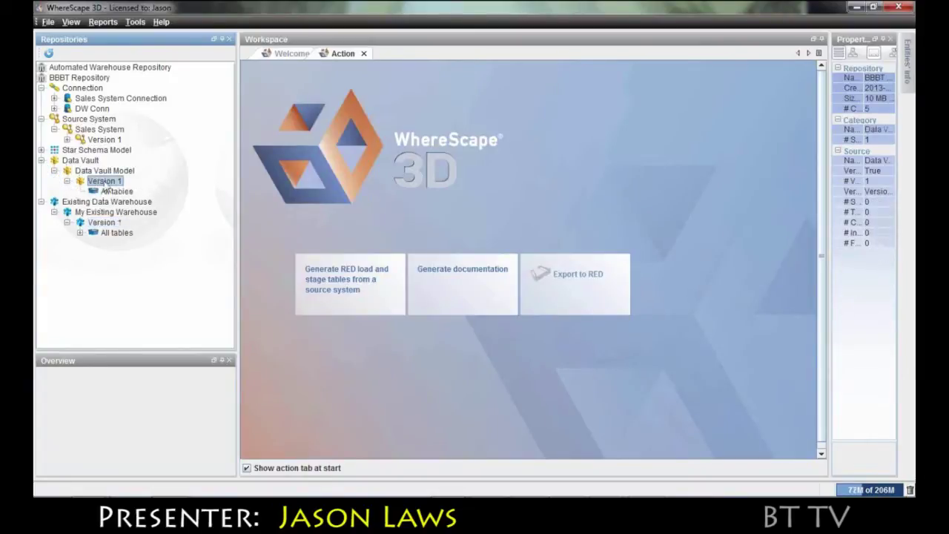
- Start a model conversion on Version 1 of the Sales System using the 3NF to DV conversion
left_click(100, 141)
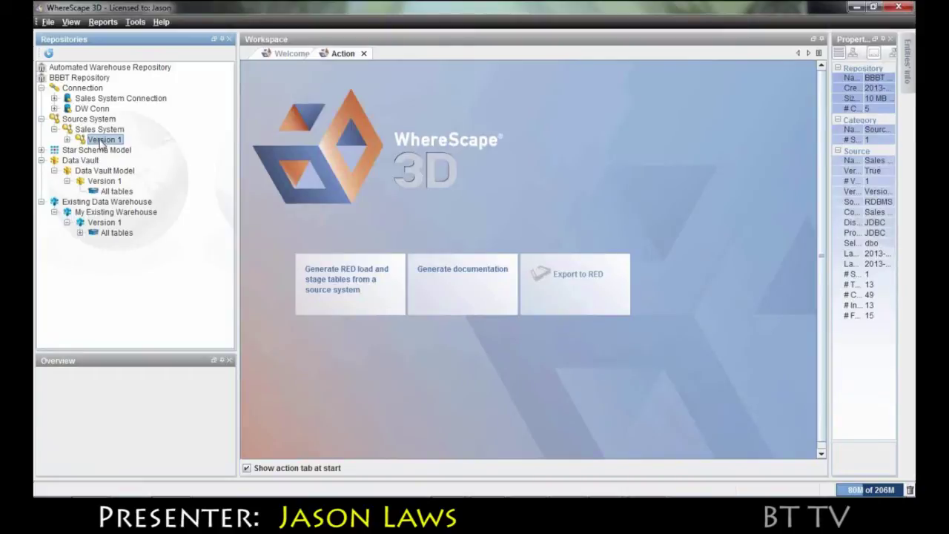
right_click(101, 143)
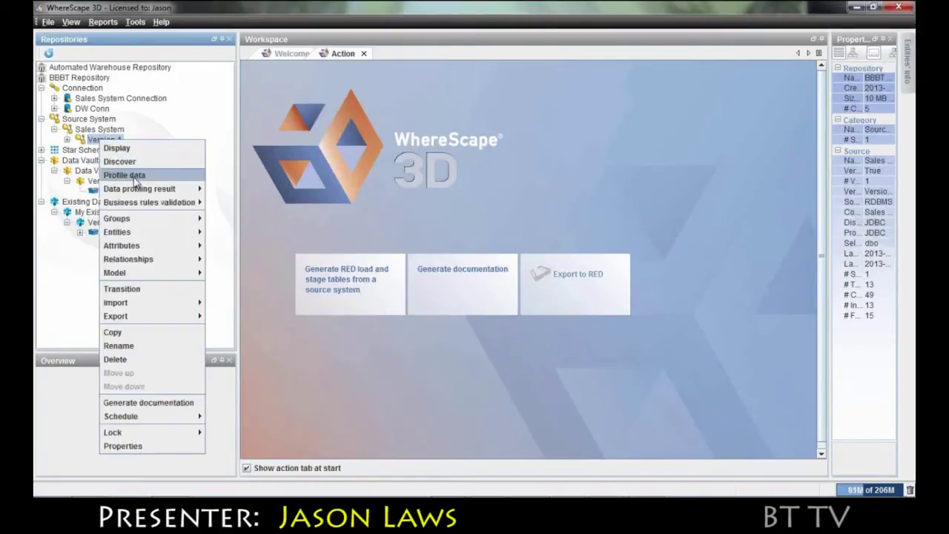
mouse_move(153, 273)
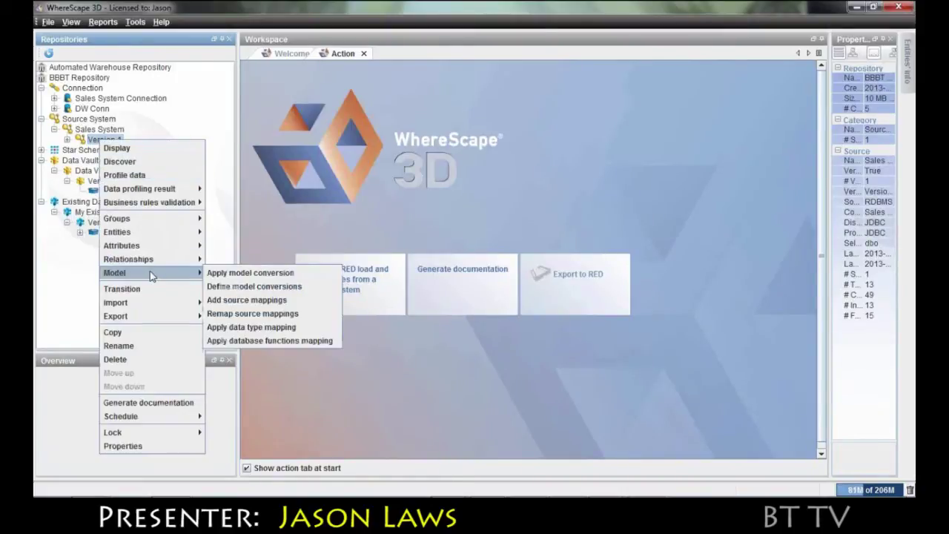
left_click(247, 274)
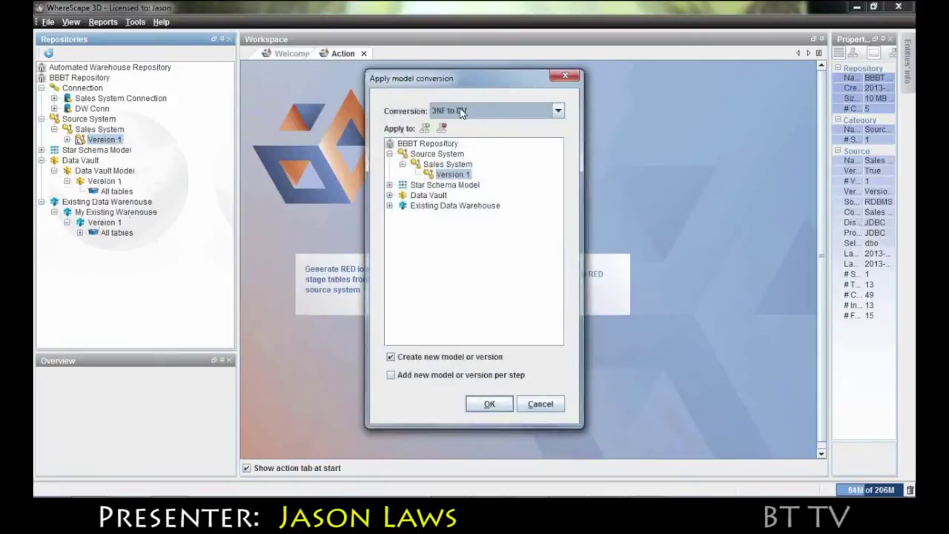
left_click(461, 113)
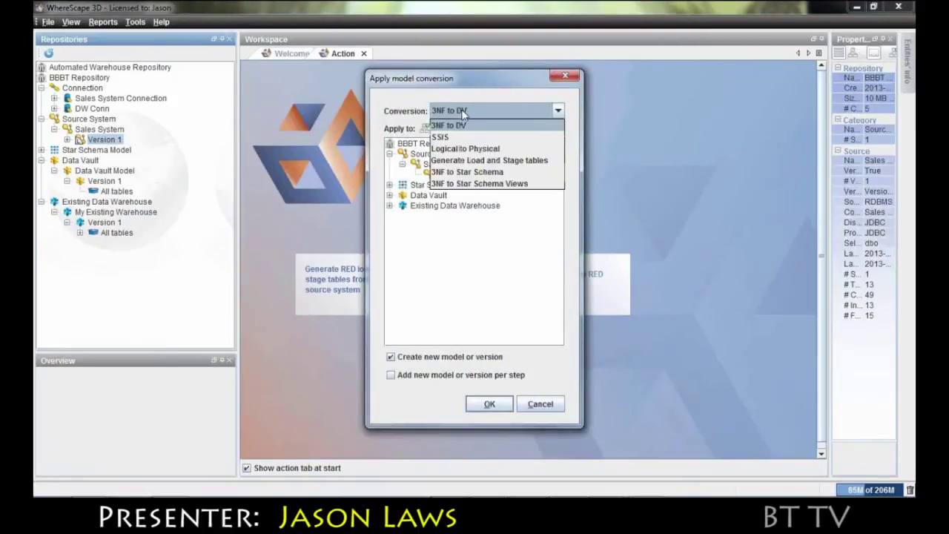
left_click(457, 113)
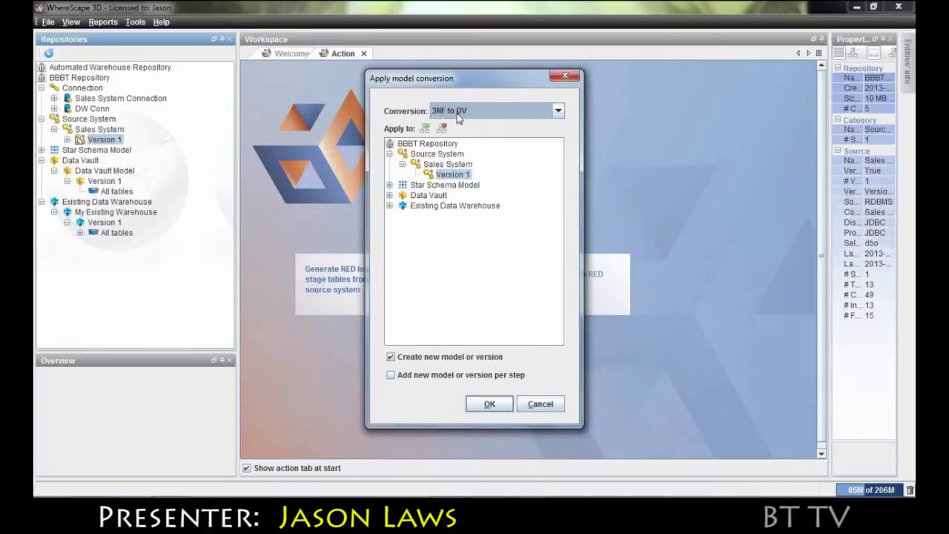
- Apply the conversion to Version 1 of Data Vault Model without creating a new model or version
left_click(390, 195)
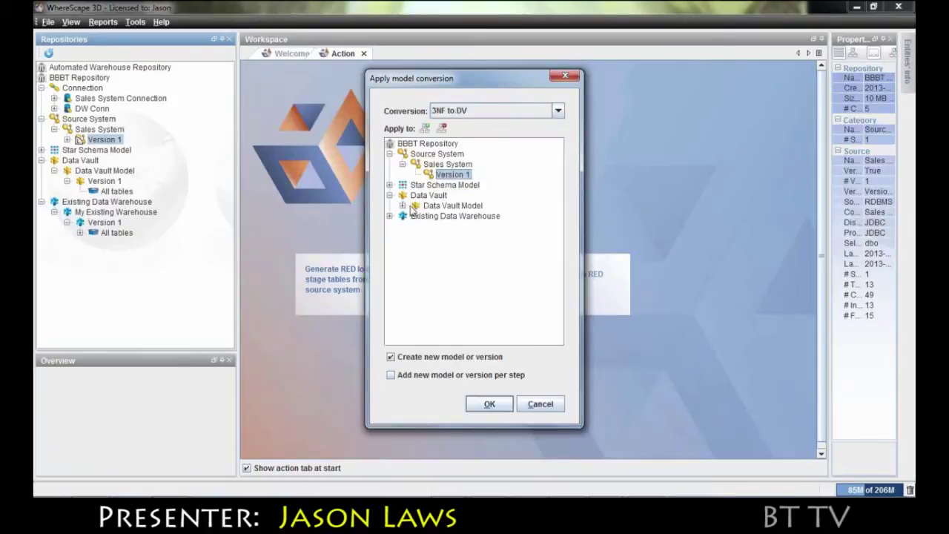
left_click(403, 205)
left_click(452, 216)
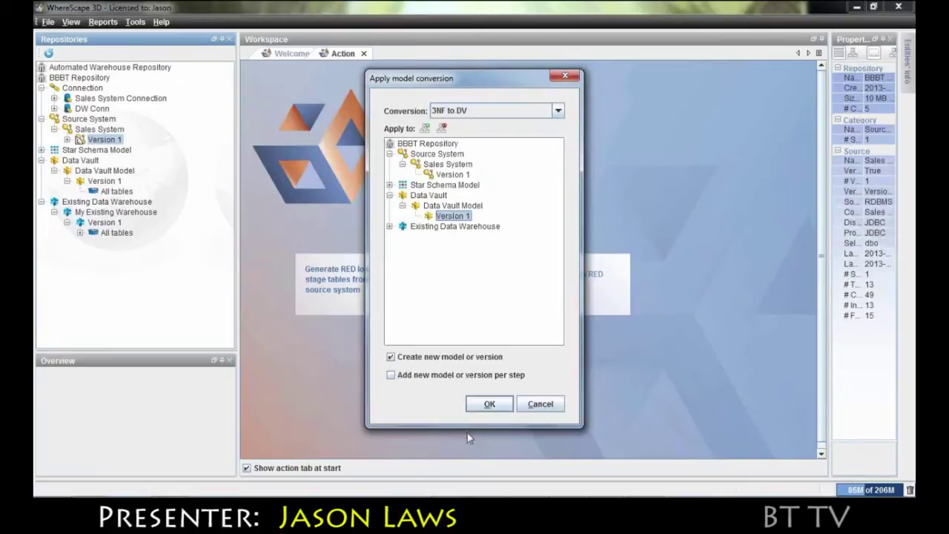
left_click(414, 358)
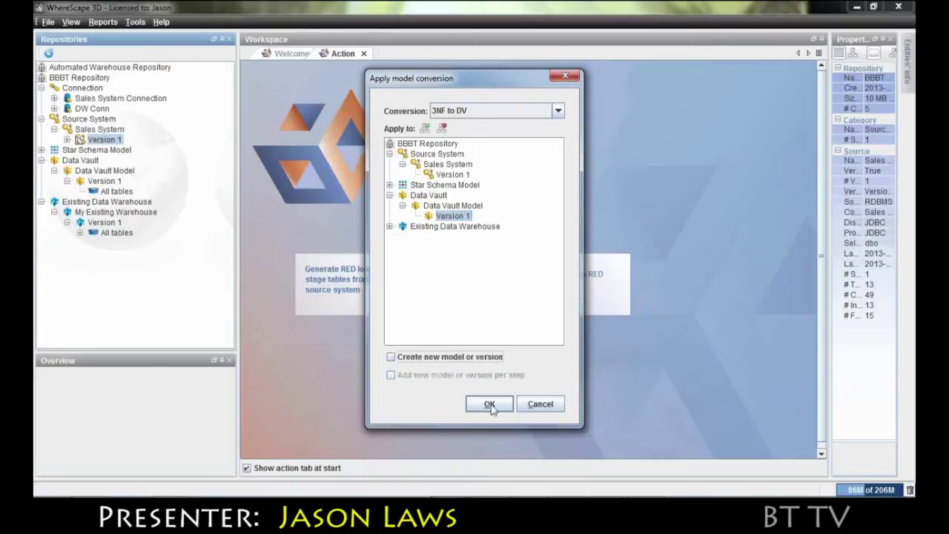
left_click(490, 404)
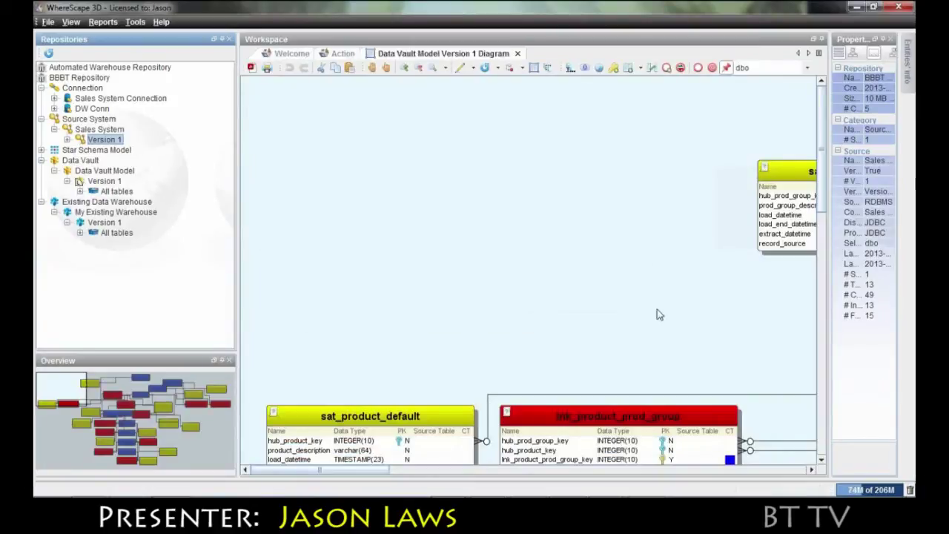
- Rearrange the tables in the Data Vault Model diagram automatically, discarding the current positioning, and examine the hubs, links and satellites
left_click(461, 69)
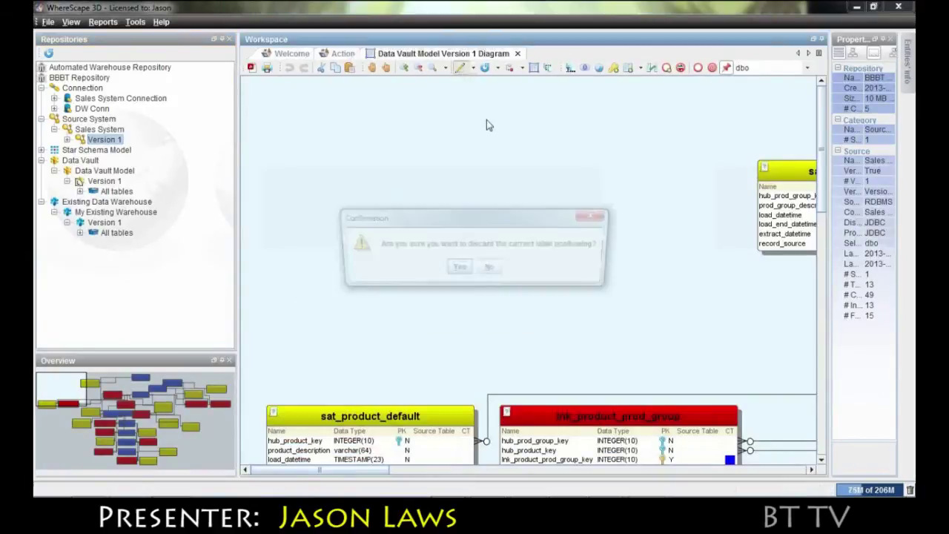
left_click(457, 269)
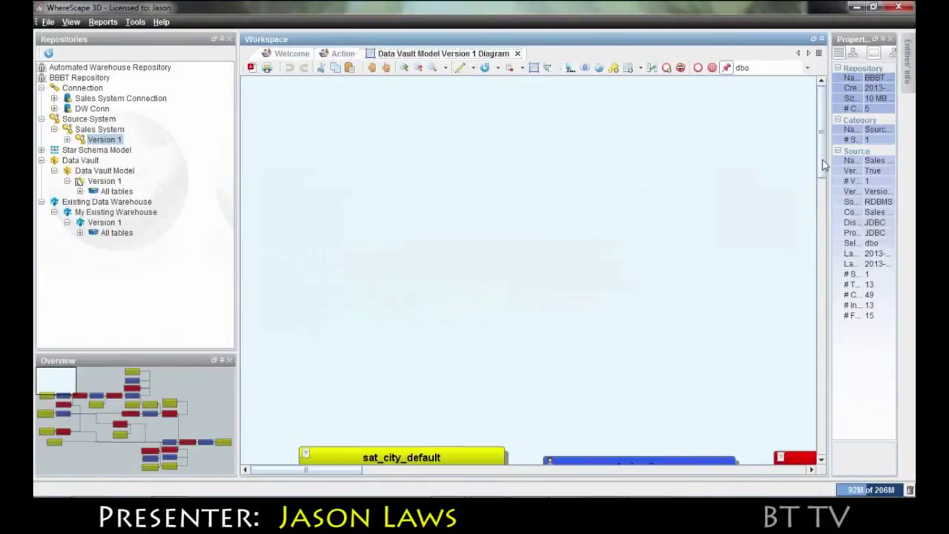
left_click_drag(828, 165, 841, 237)
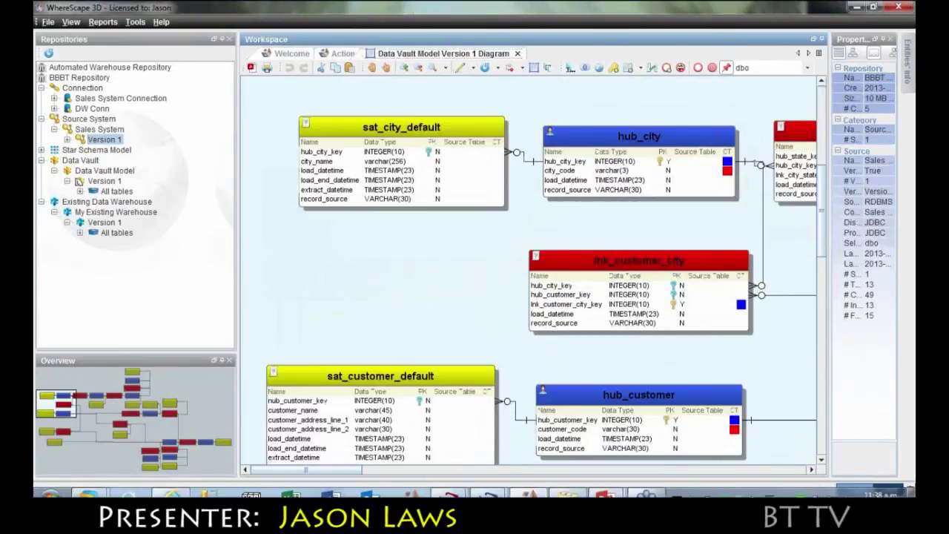
left_click_drag(315, 472, 446, 489)
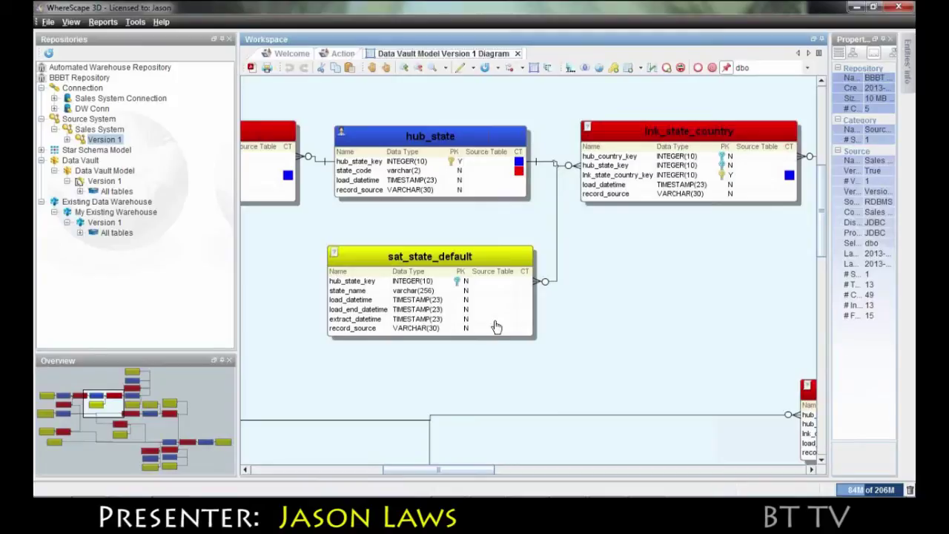
left_click(418, 68)
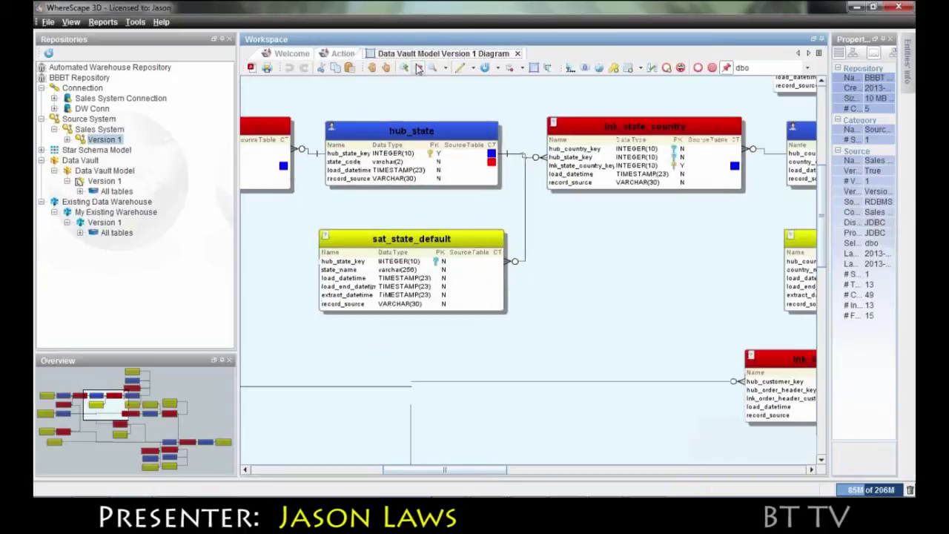
left_click(418, 68)
left_click(418, 67)
left_click(419, 68)
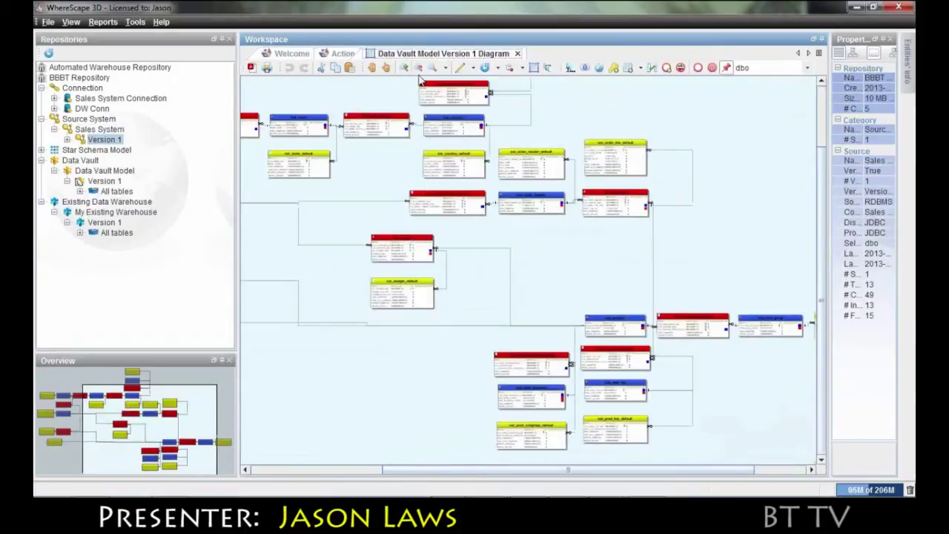
left_click(420, 68)
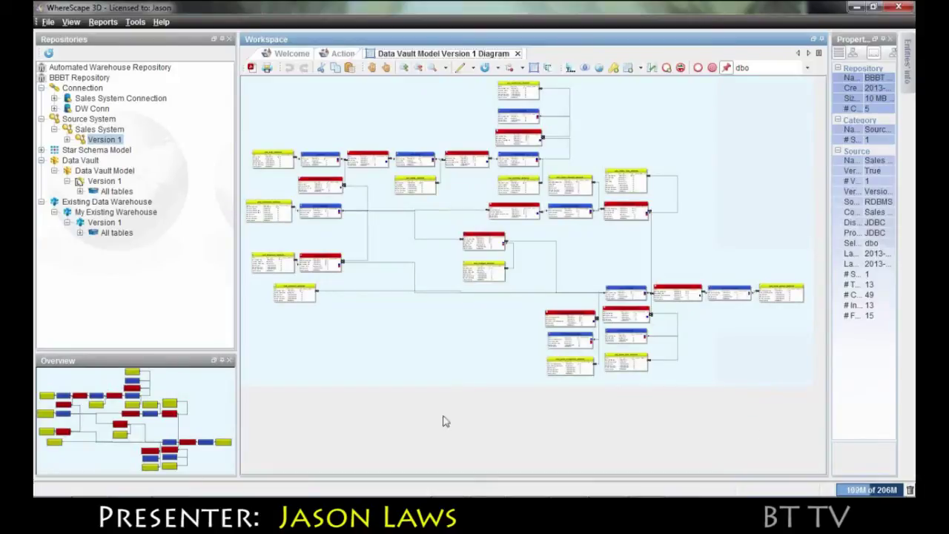
- Review the dbo source tables of Sales System Version 1, then close the Data Vault diagram and collapse the Source System category
left_click(66, 139)
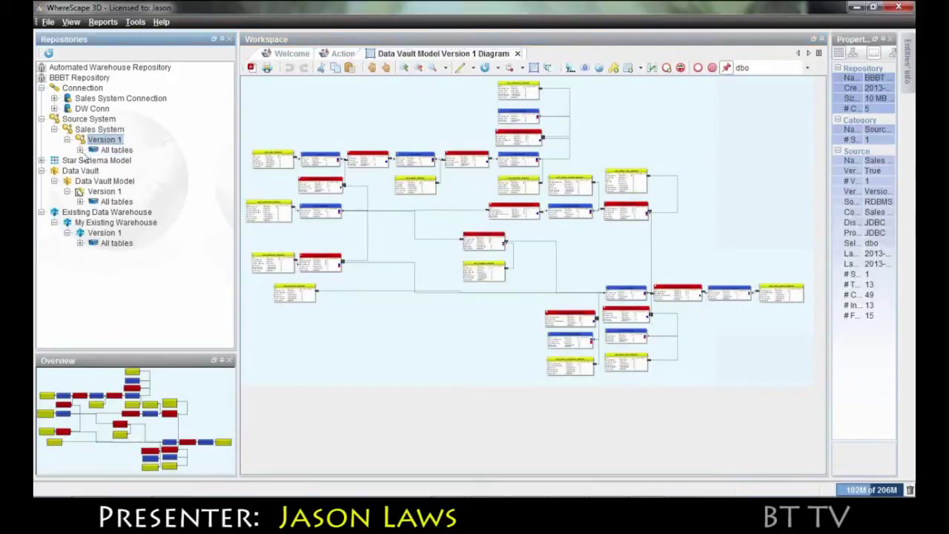
left_click(80, 150)
left_click(93, 161)
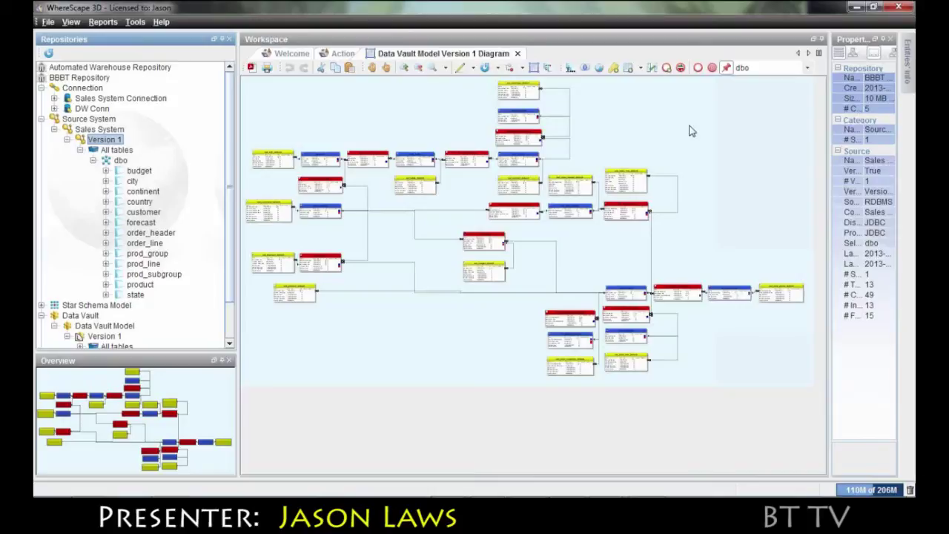
left_click(517, 54)
left_click(42, 119)
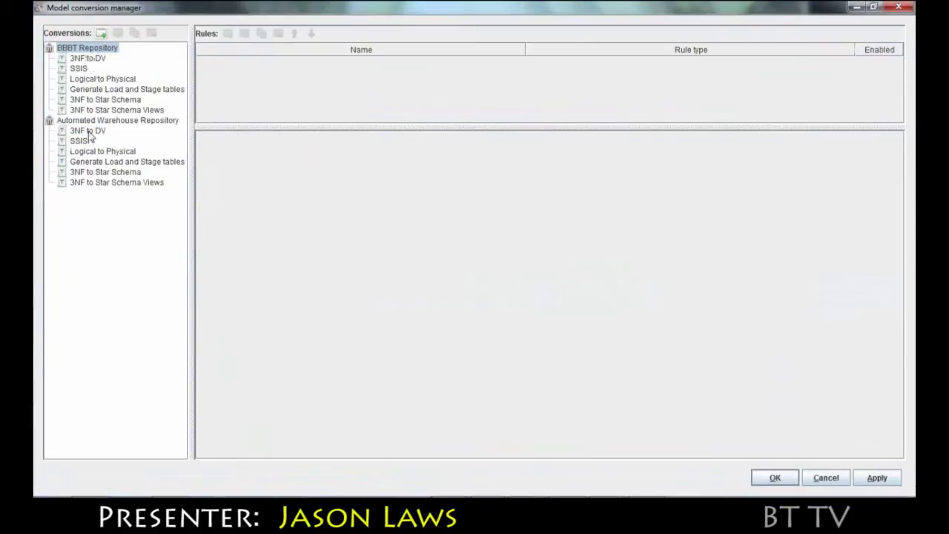
- Examine the rules of the Automated Warehouse Repository's 3NF to DV conversion, from Assign Hub to Split Link to Create Satellite Default
left_click(88, 132)
left_click_drag(214, 127, 226, 183)
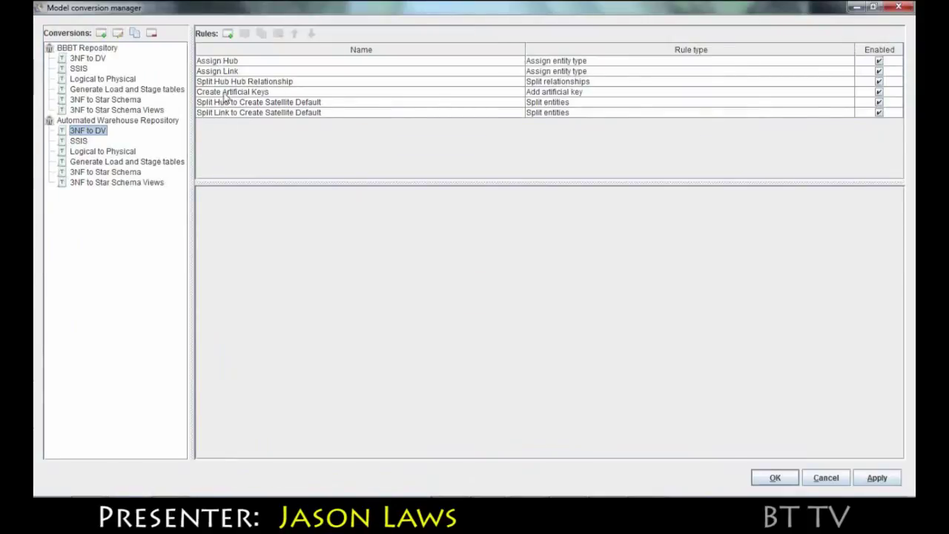
left_click(222, 61)
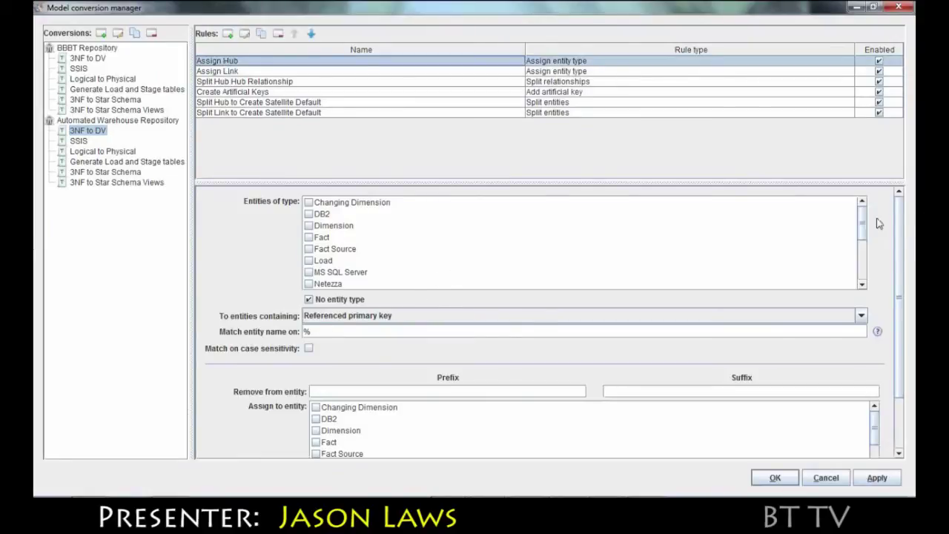
left_click_drag(863, 213, 868, 277)
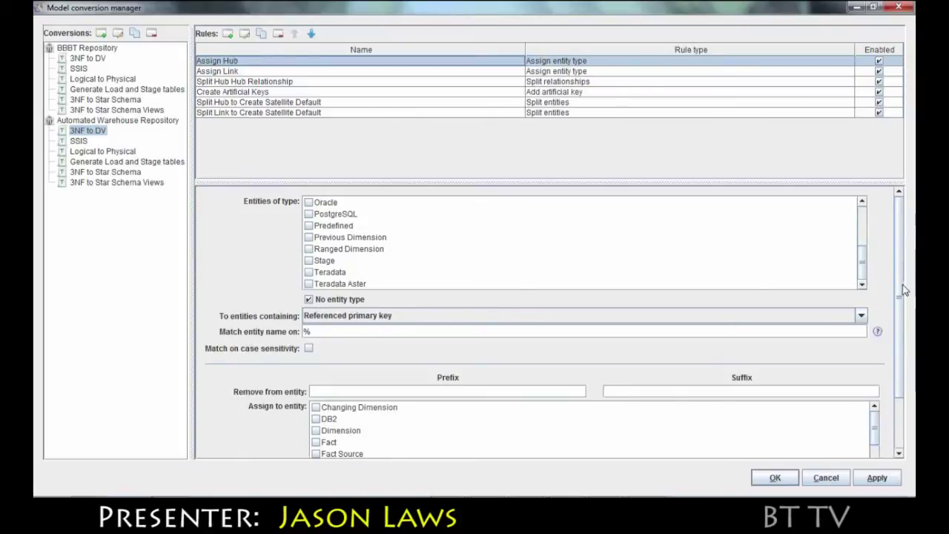
left_click(248, 72)
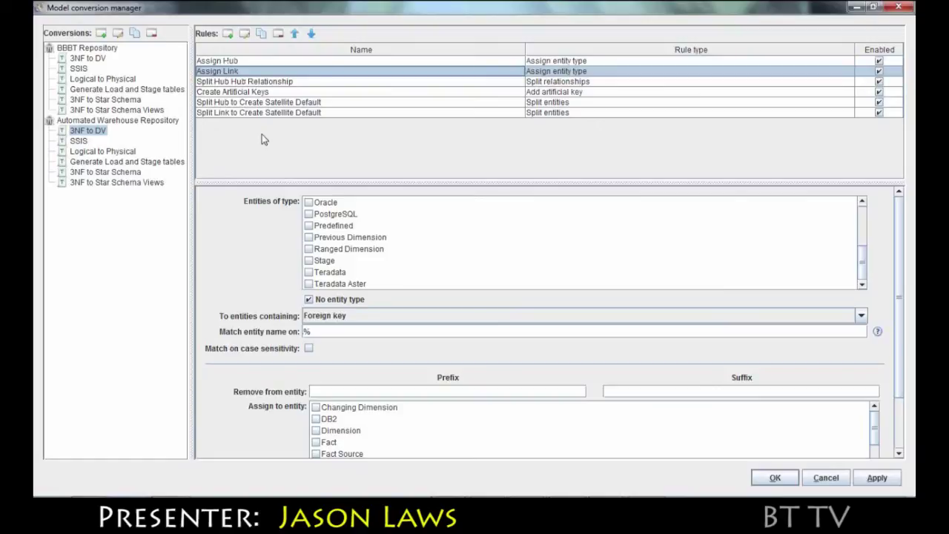
left_click(261, 82)
left_click(264, 91)
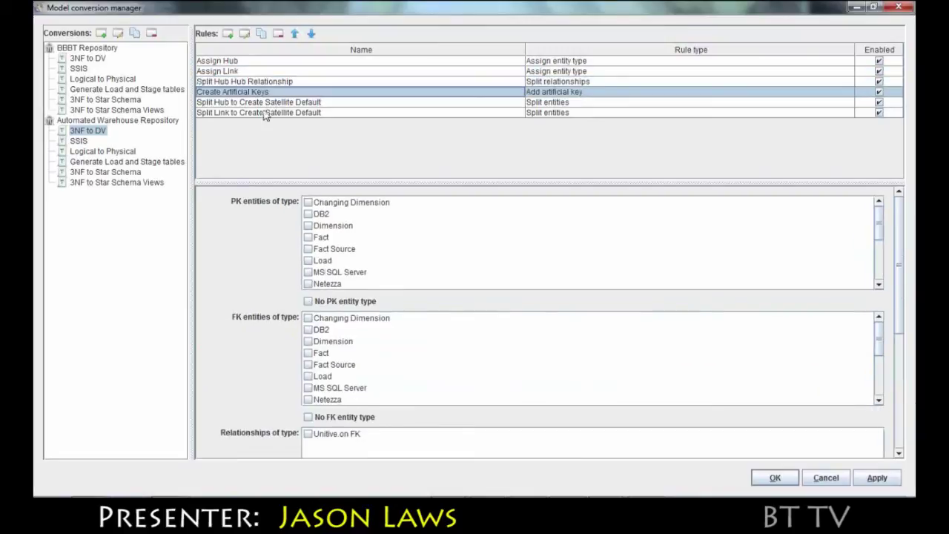
left_click(267, 113)
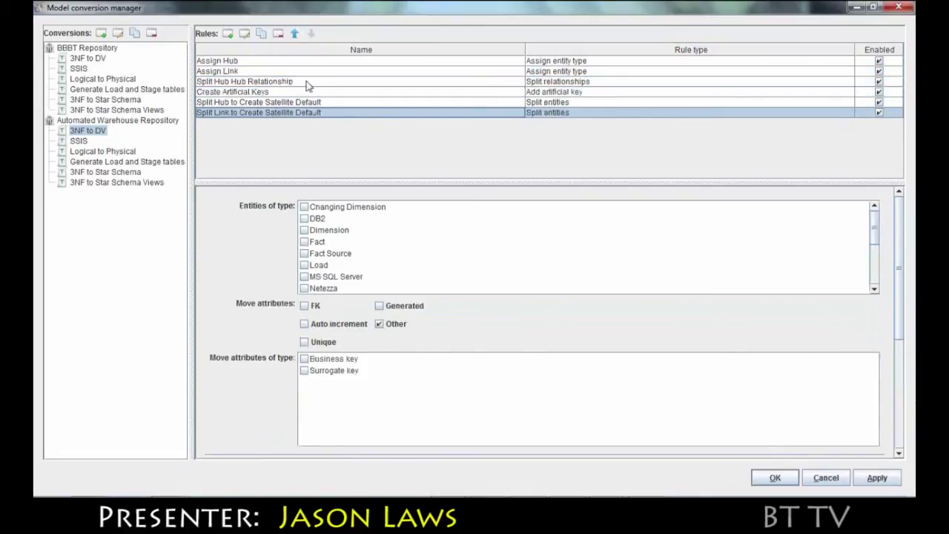
- Review the rule types available for a new conversion rule, then close the model conversion manager without adding one
left_click(227, 35)
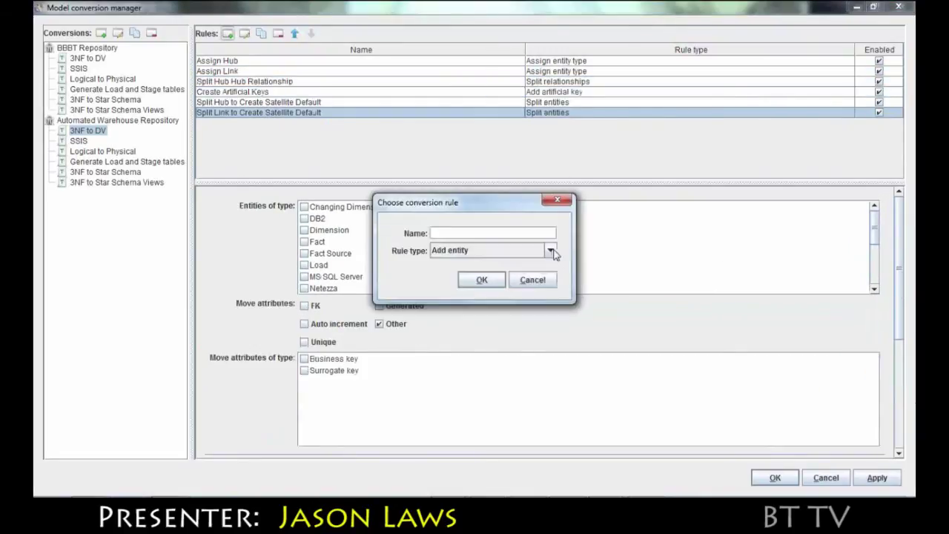
left_click(550, 250)
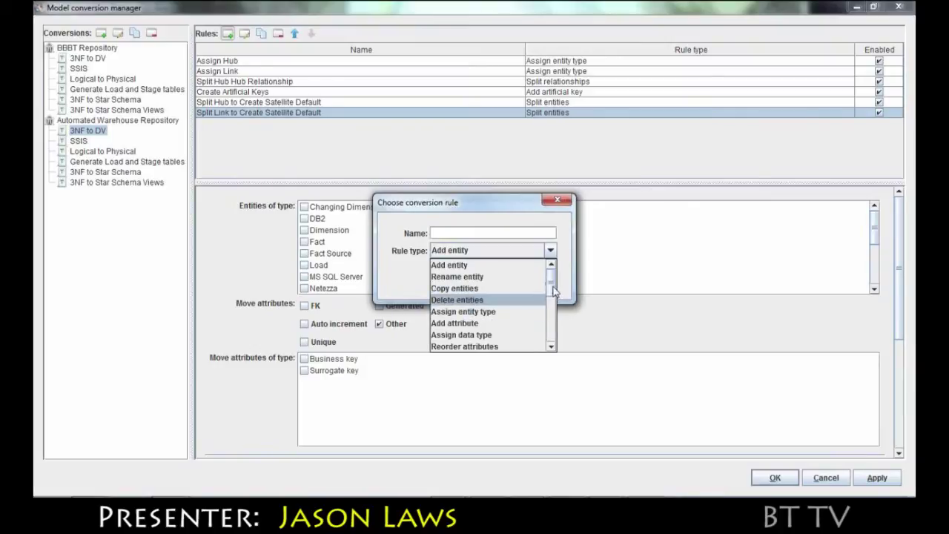
left_click_drag(553, 291, 554, 343)
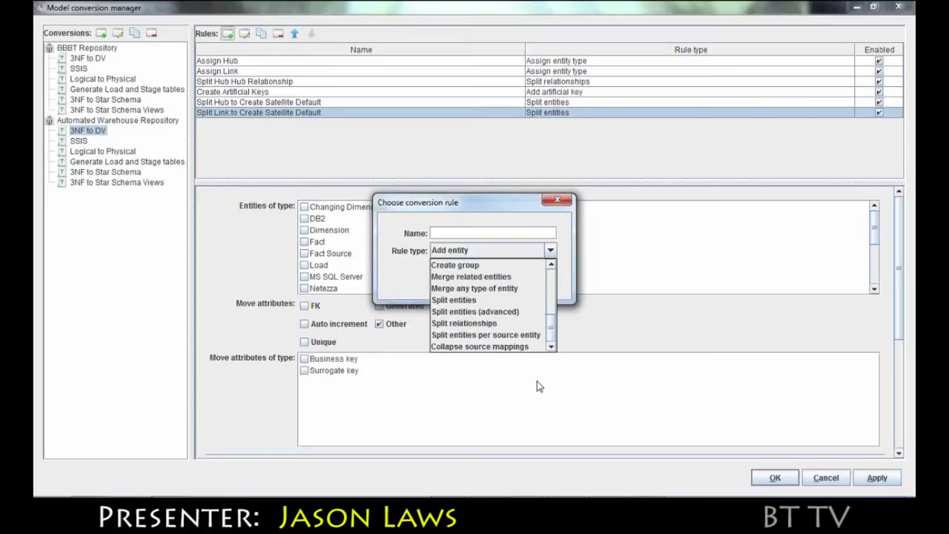
left_click(568, 294)
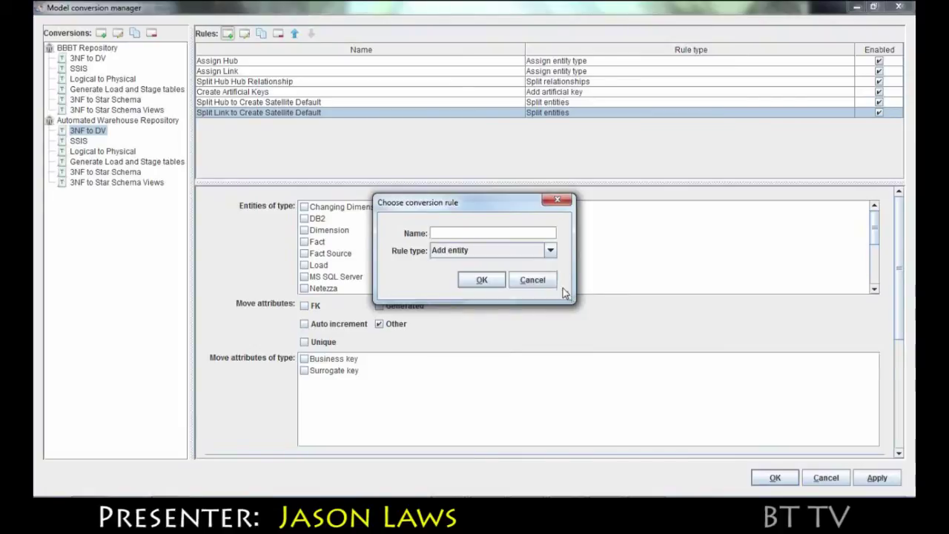
left_click(546, 280)
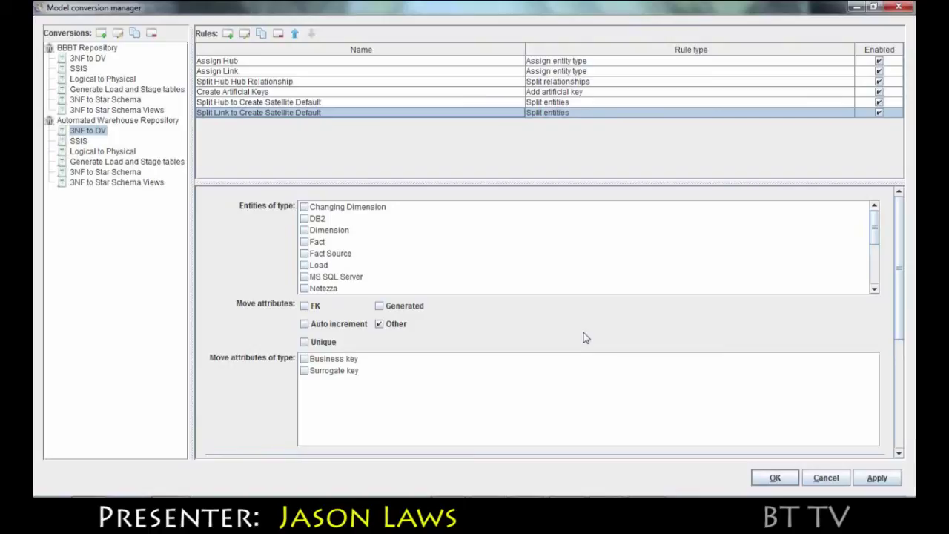
left_click(828, 483)
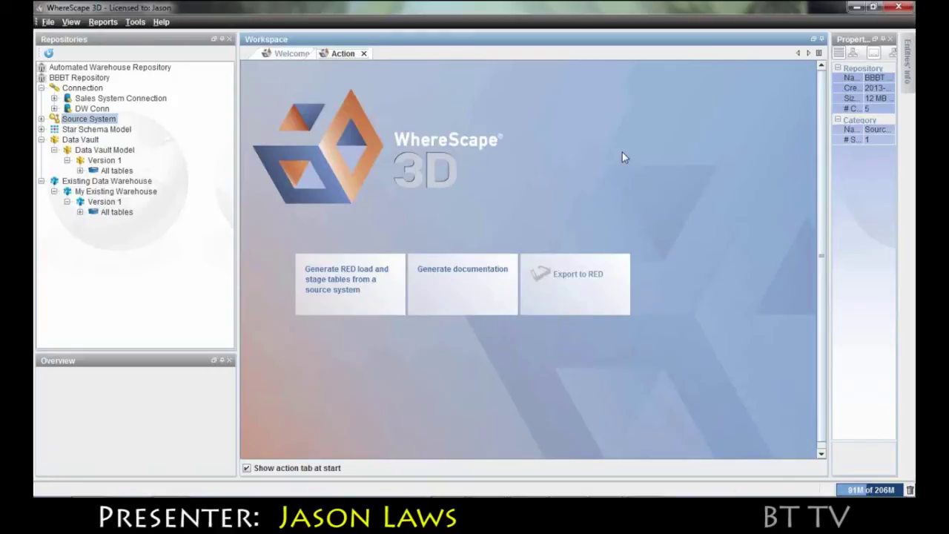
- Switch from WhereScape 3D to WhereScape Administrator
key("alt+Tab")
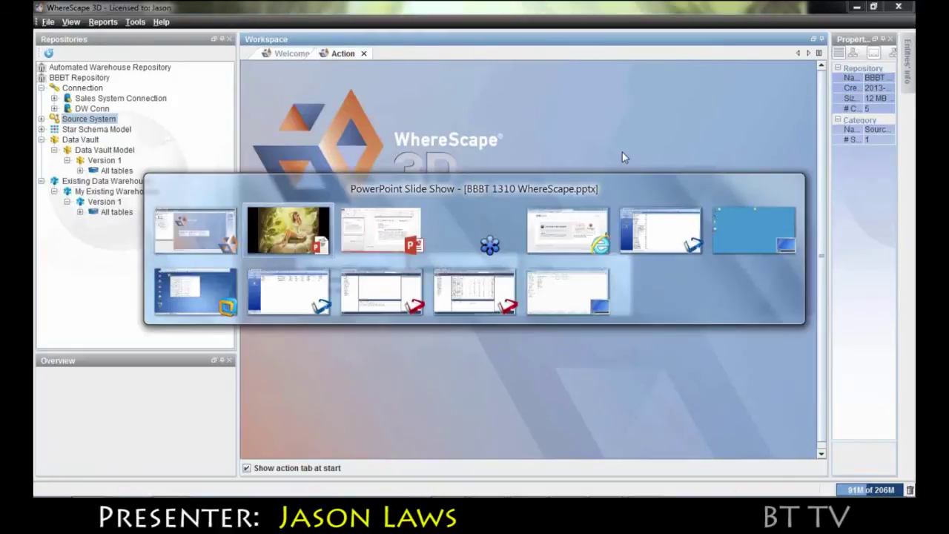
key("alt+Tab")
key("alt+Tab")
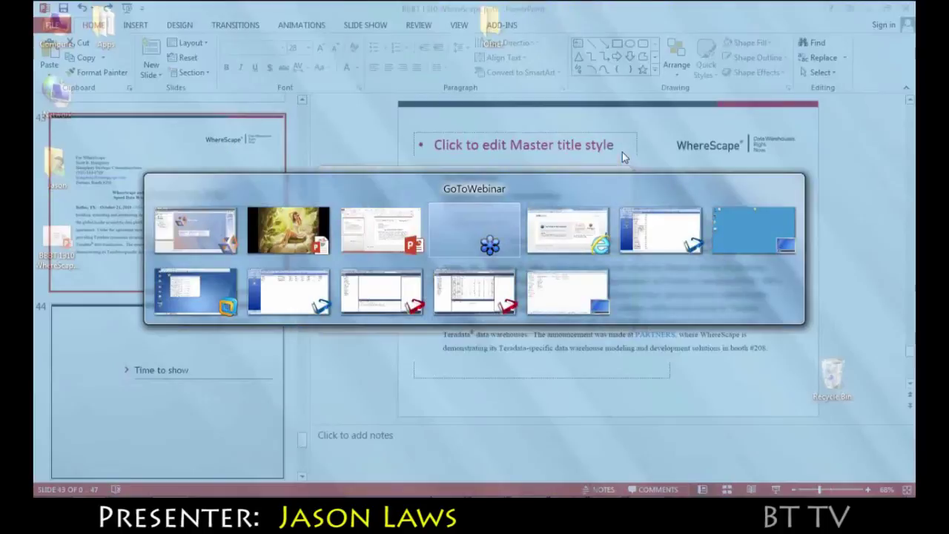
key("alt+Tab")
key("alt+Tab")
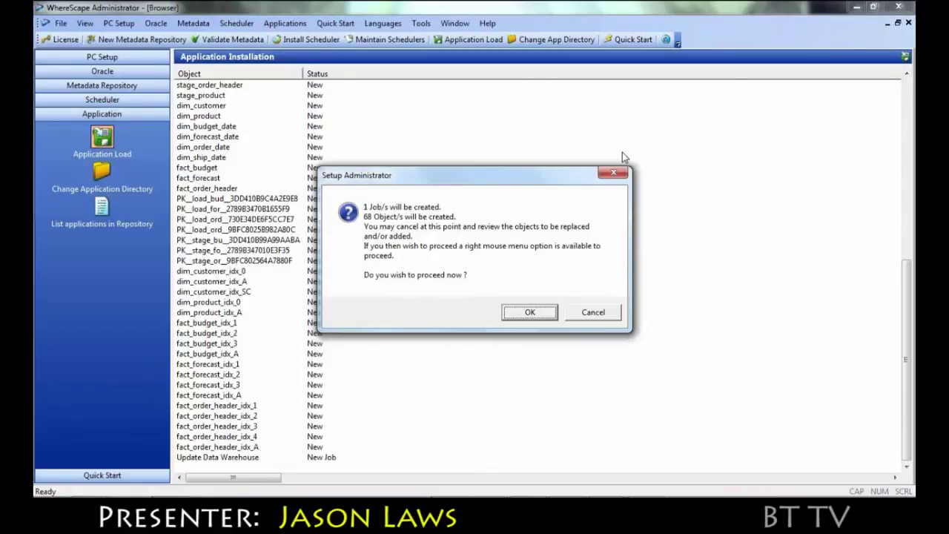
- Proceed with creating the listed objects and job, running the application load with the preset load options
left_click(536, 311)
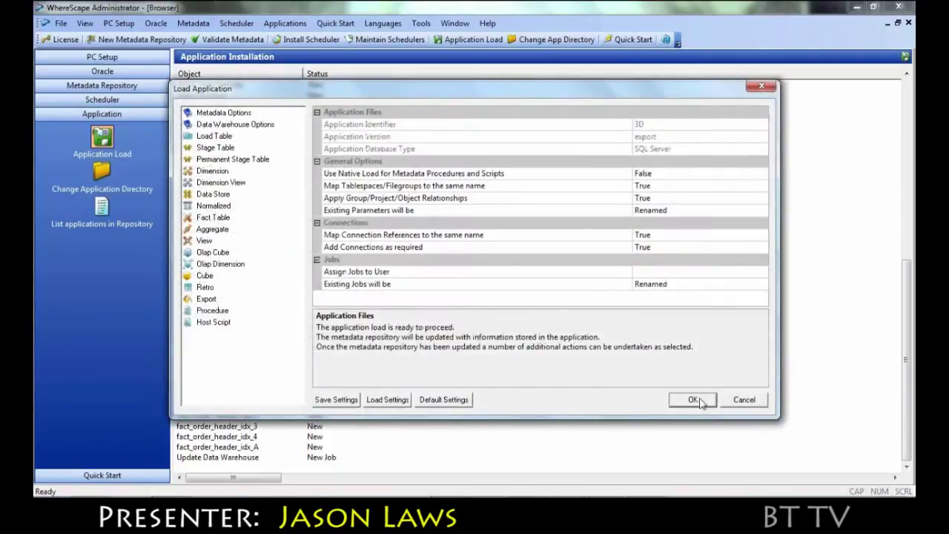
left_click(693, 399)
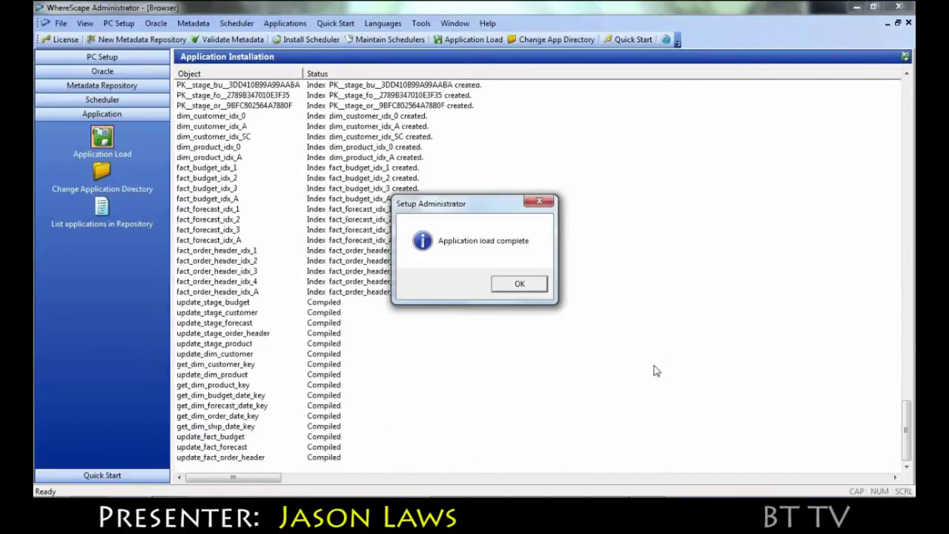
left_click(519, 286)
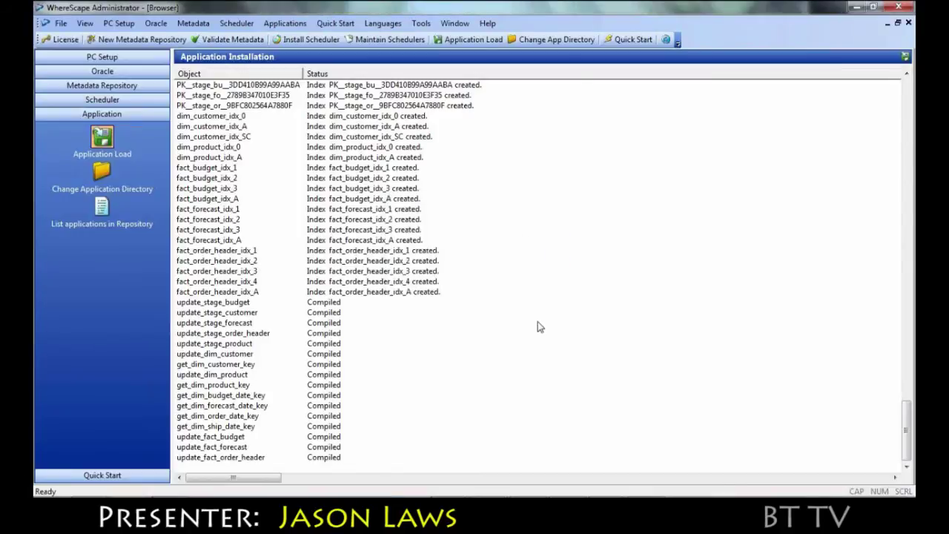
- Switch to WhereScape RED and refresh the All Objects tree of the Development repository
key("alt+Tab")
key("alt+Tab")
key("alt+Tab")
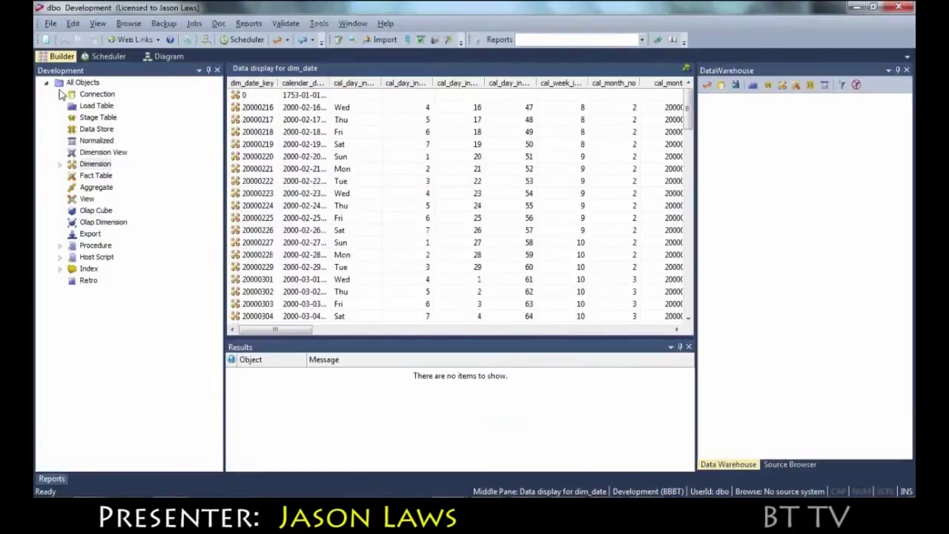
left_click(81, 83)
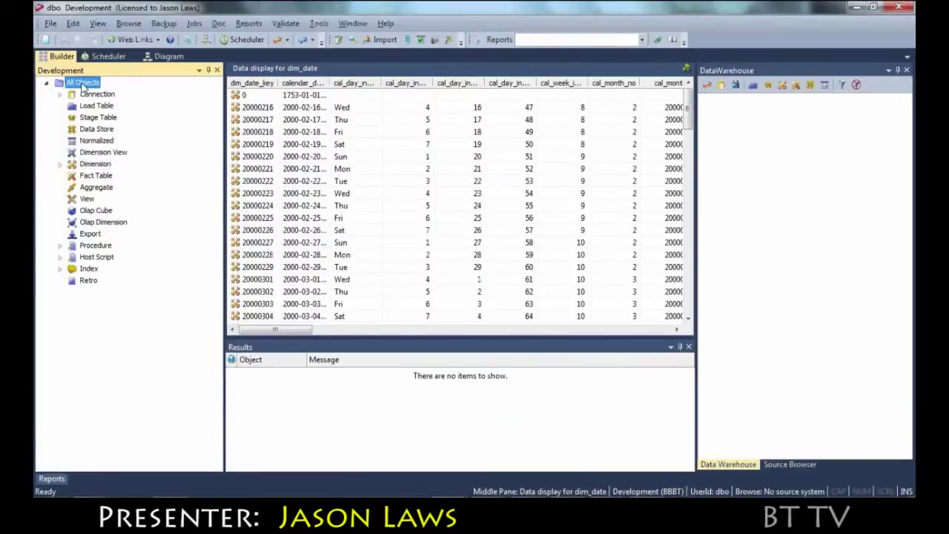
left_click(46, 82)
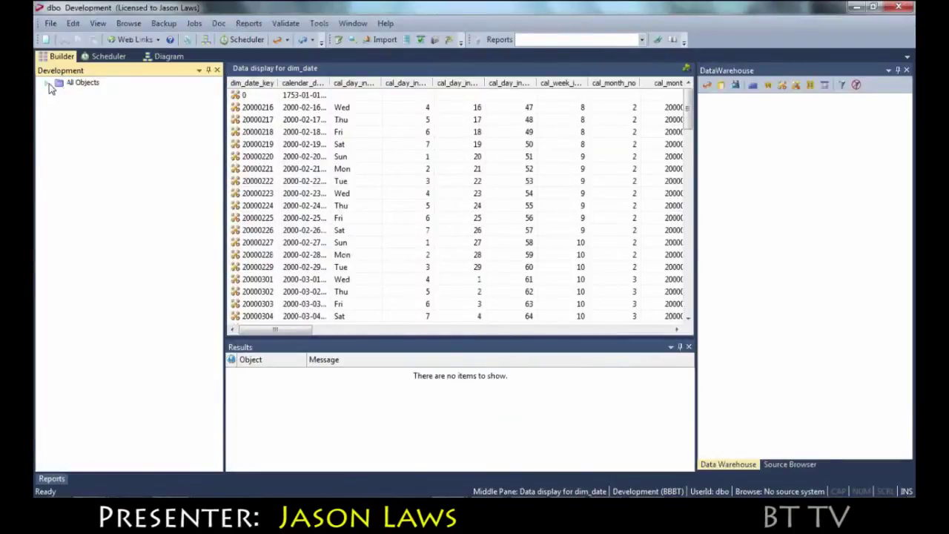
left_click(47, 82)
- Examine the load tables, stage tables, dimension views, dimensions and fact tables, including the columns of dss_source_system
left_click(59, 106)
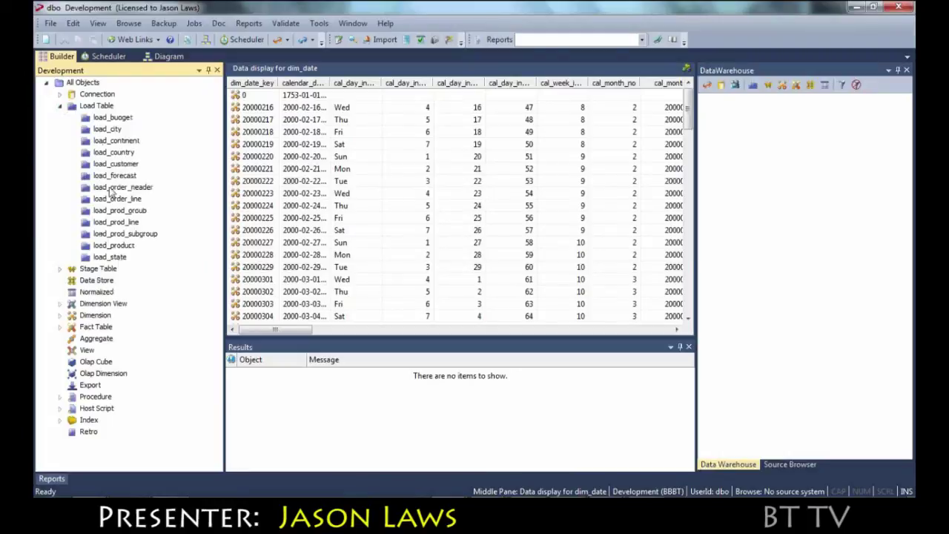
left_click(60, 268)
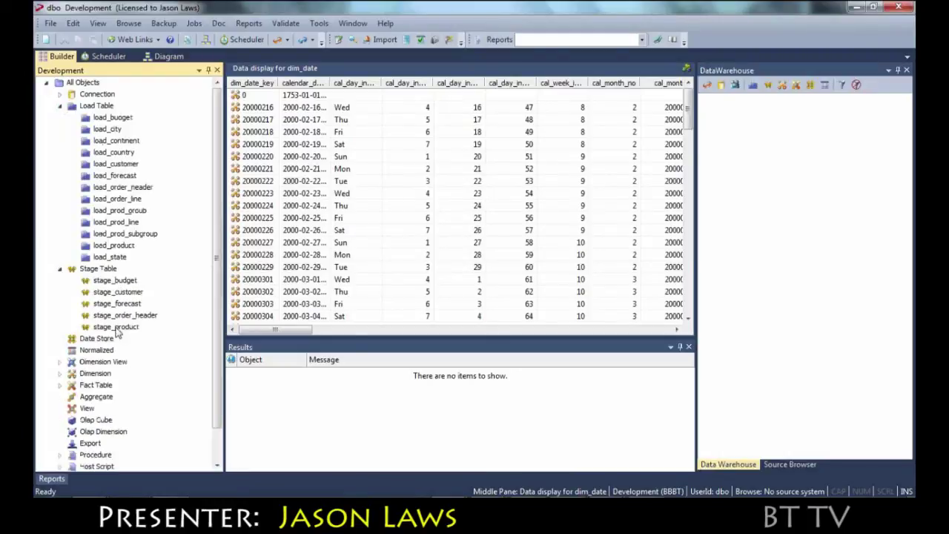
left_click(60, 361)
scroll(215, 393, "down", 3)
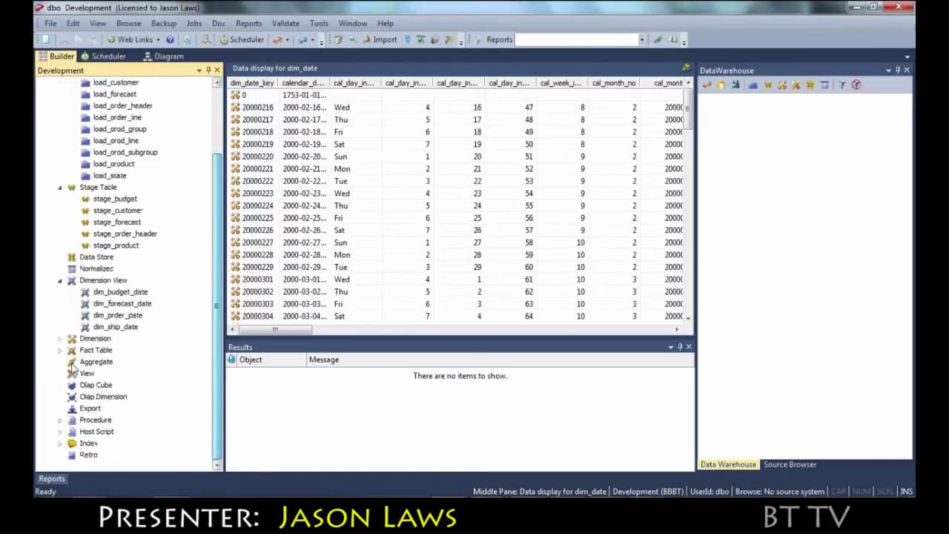
left_click(60, 338)
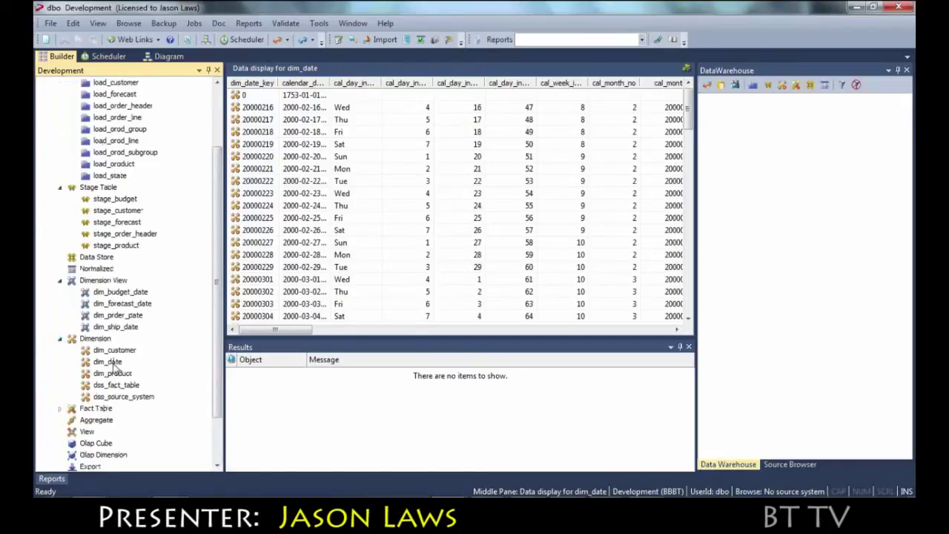
left_click(109, 361)
left_click(115, 396)
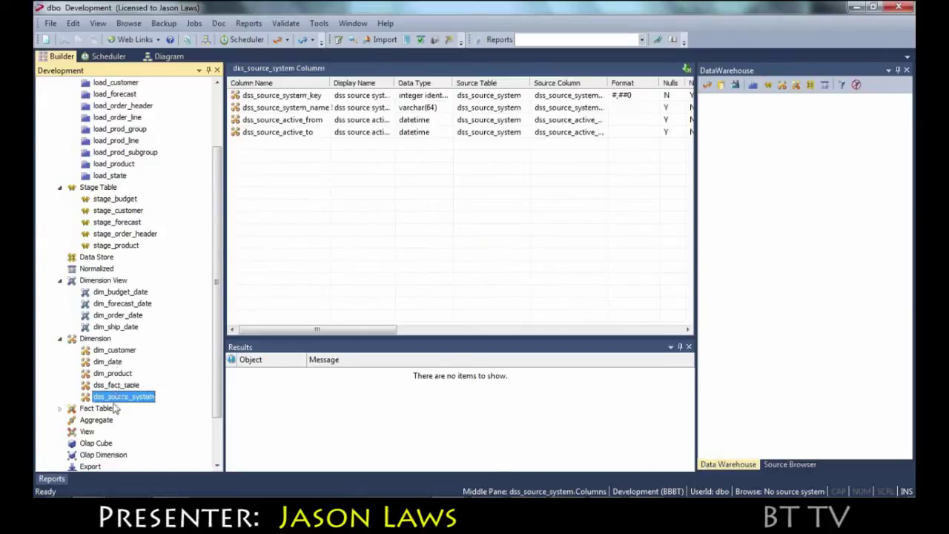
left_click(60, 408)
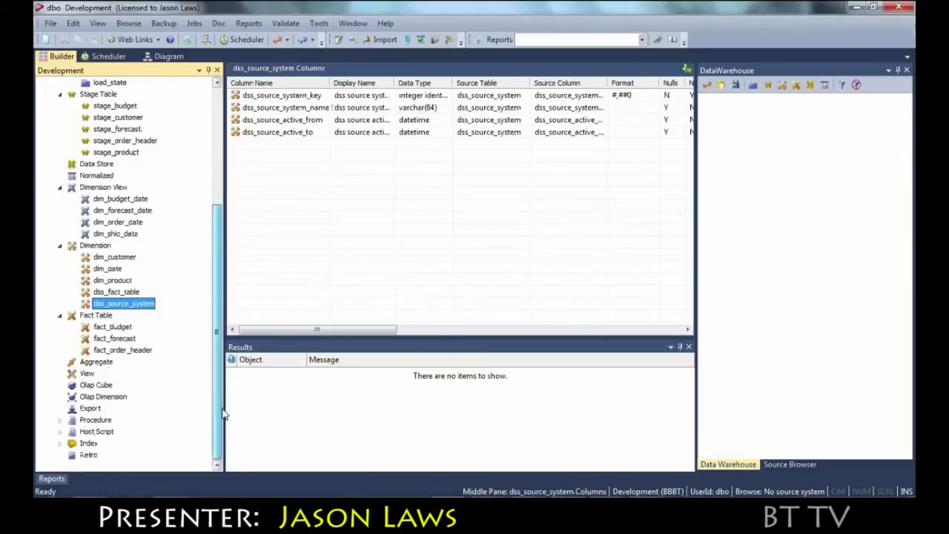
scroll(213, 349, "down", 3)
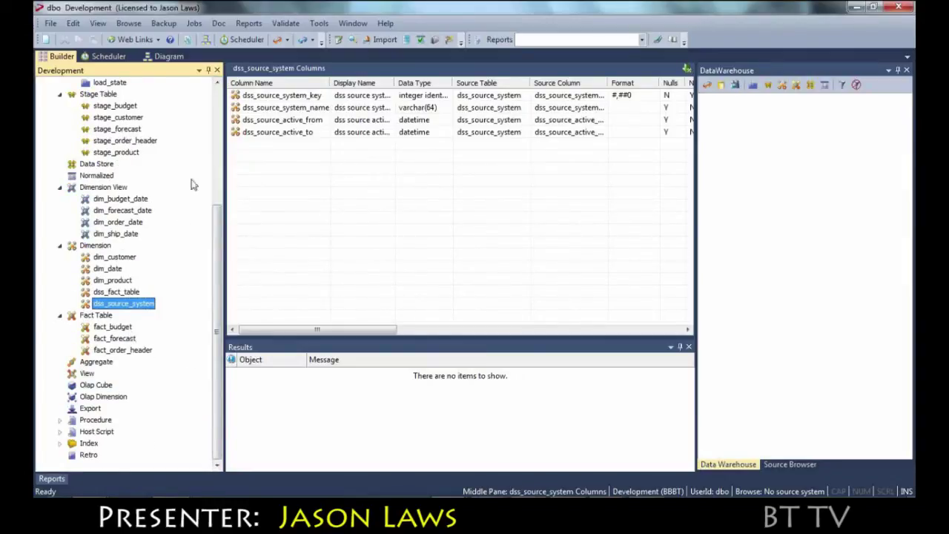
- Display the data of the load_budget table
scroll(128, 127, "up", 5)
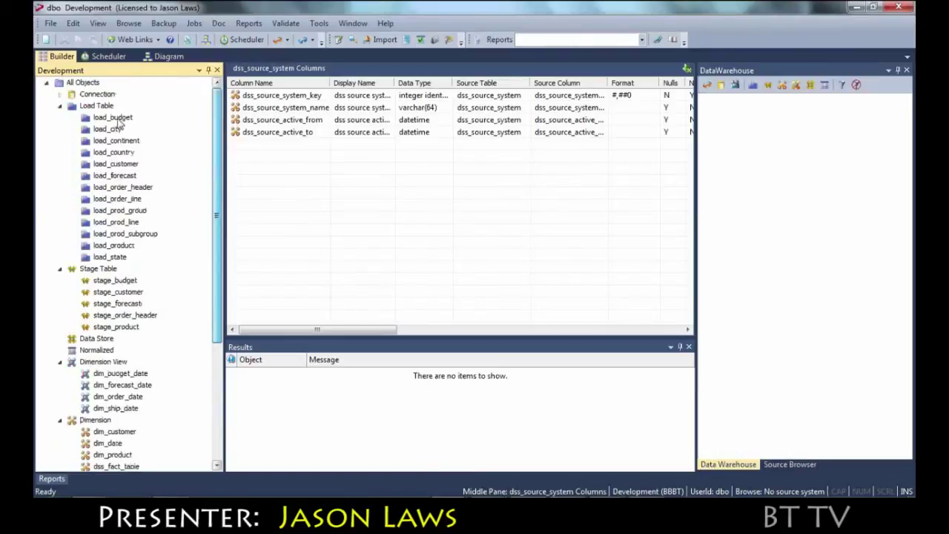
right_click(118, 117)
left_click(177, 179)
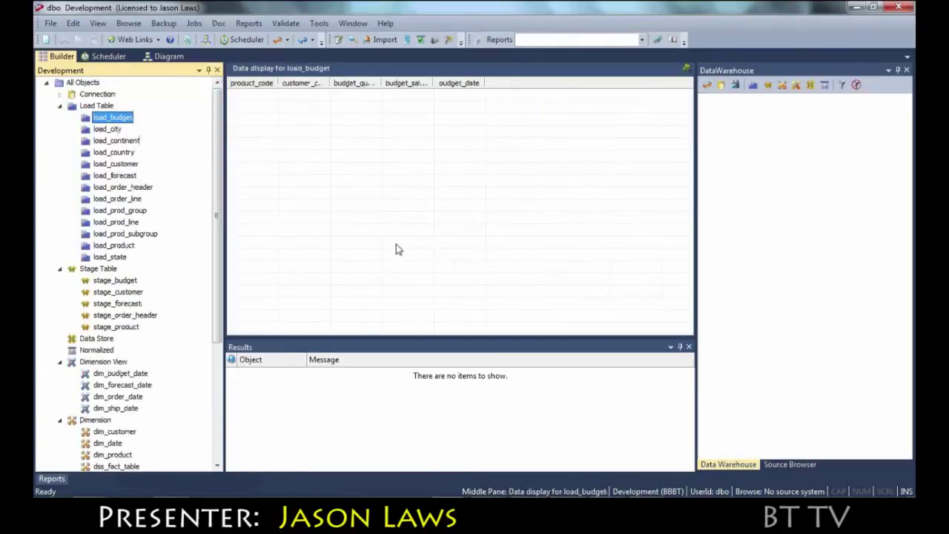
- Browse the source tables of the Sales System Connection, filtered to the dbo schema
left_click(60, 94)
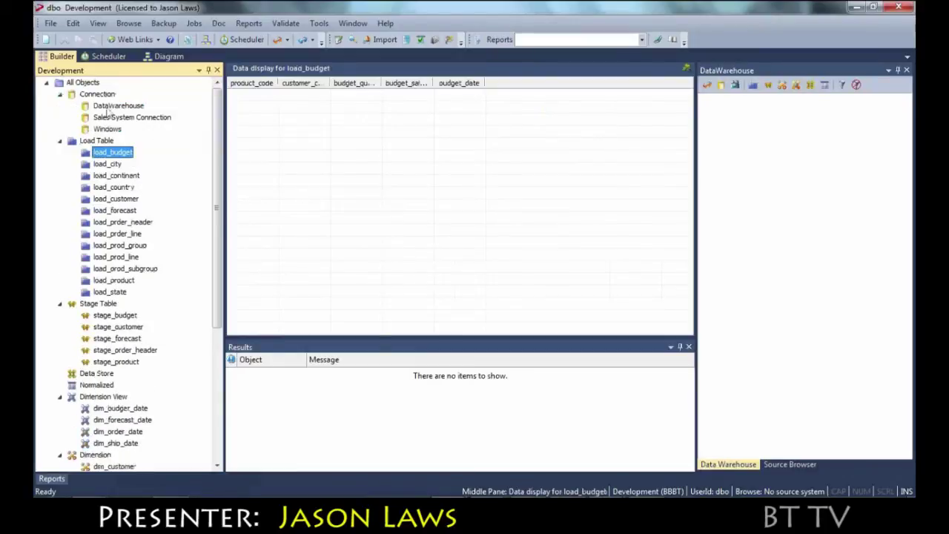
left_click(132, 119)
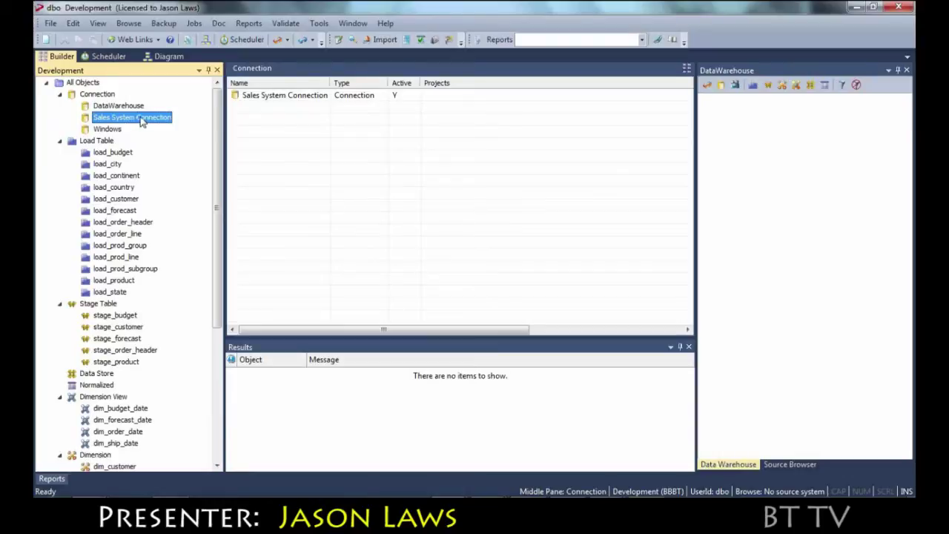
right_click(141, 121)
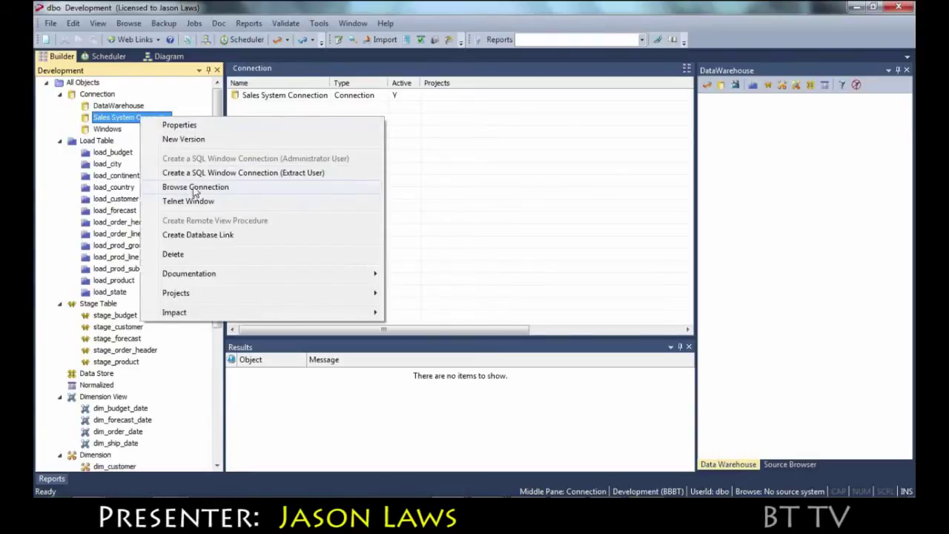
left_click(195, 187)
left_click(438, 217)
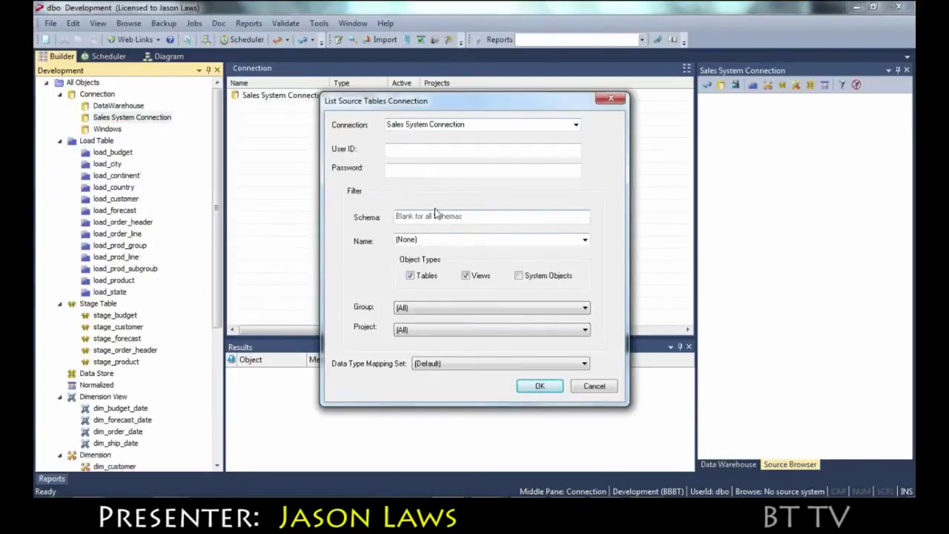
type("dbo")
key("Return")
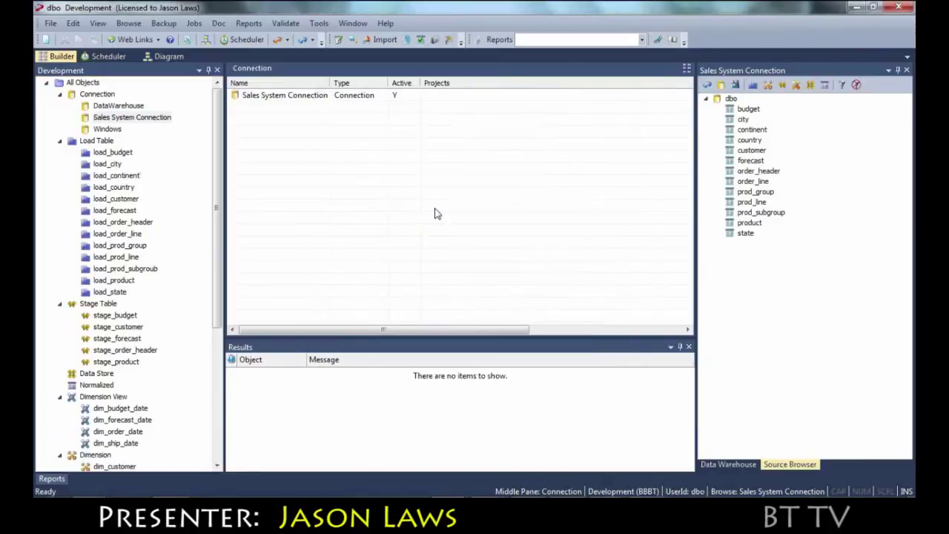
- Load the source data into the load_budget and load_city tables
left_click(111, 152)
left_click(748, 109)
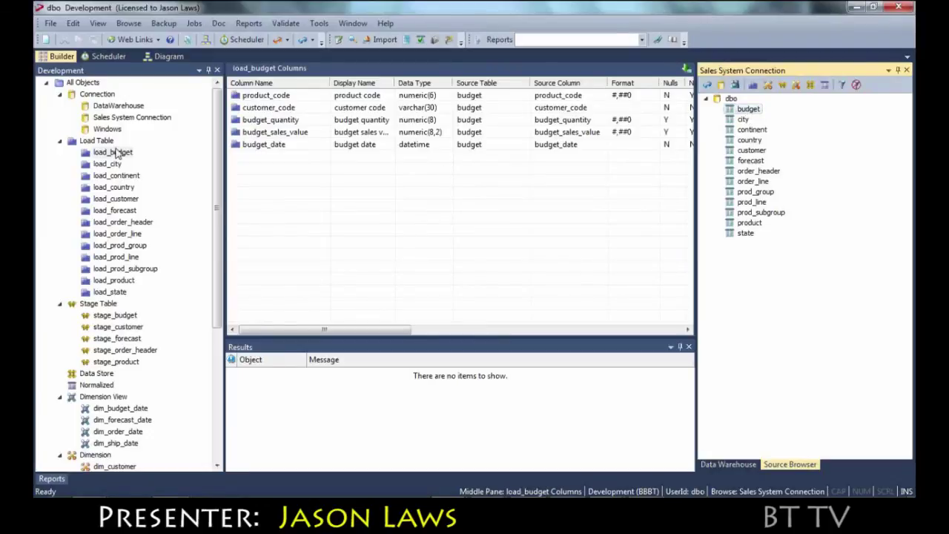
right_click(114, 152)
left_click(186, 417)
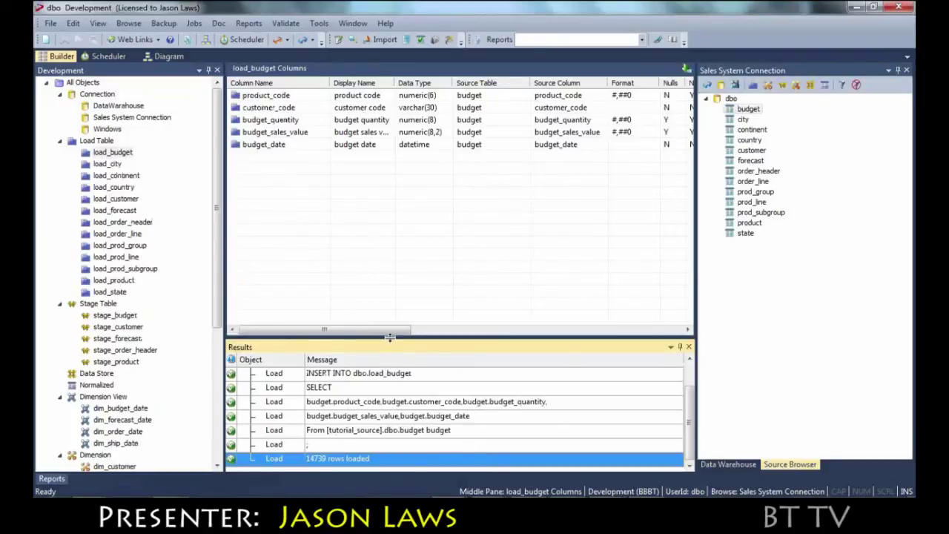
left_click_drag(391, 337, 385, 291)
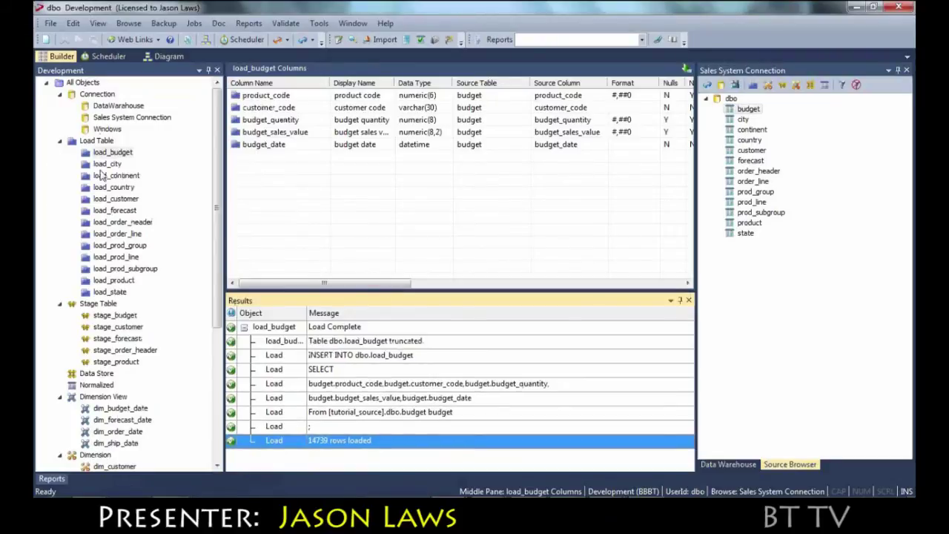
right_click(107, 164)
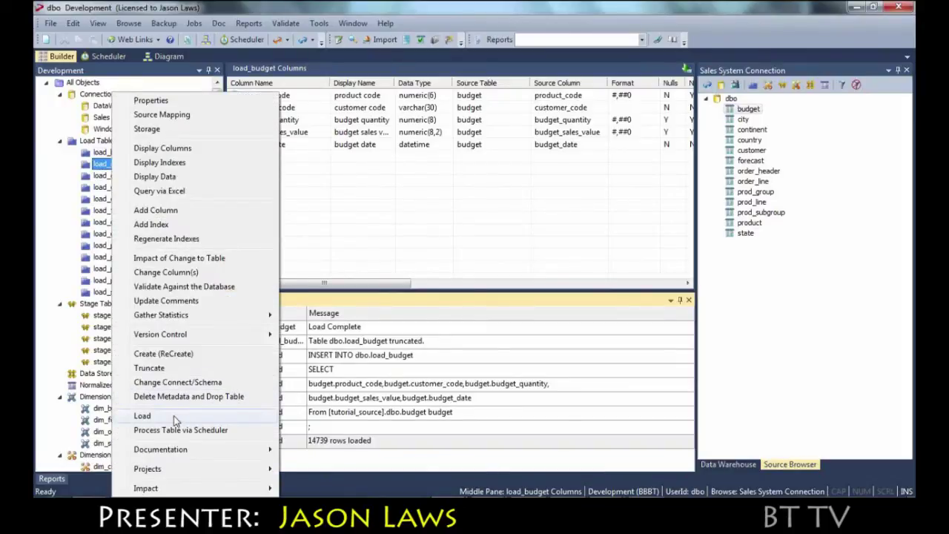
left_click(175, 416)
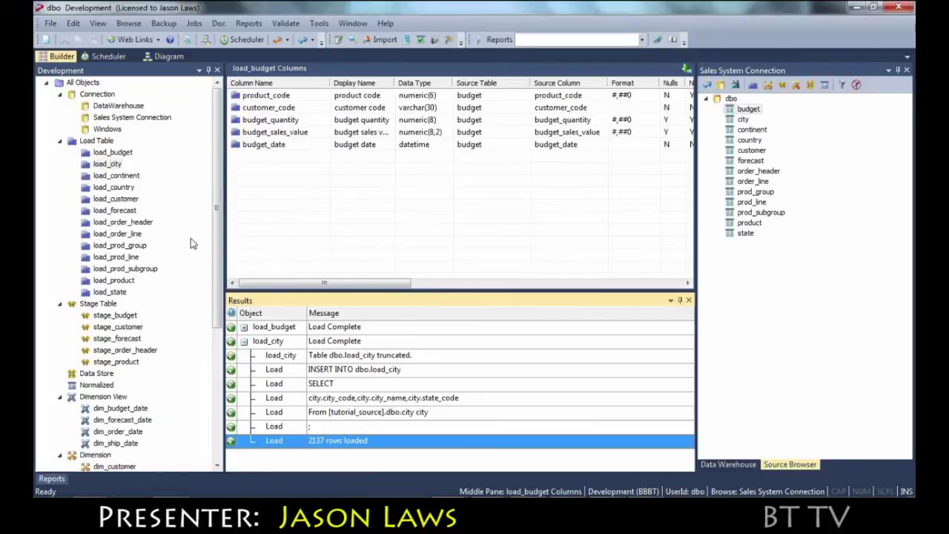
- Define a load table named load_customer2 from the dbo customer source table, then create and load it
double_click(97, 141)
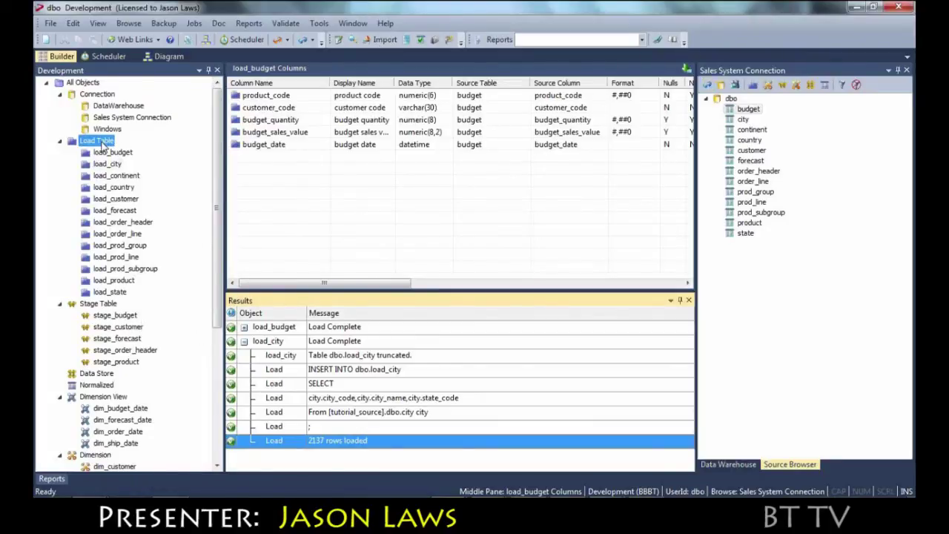
left_click_drag(751, 154, 381, 262)
type("2")
left_click(516, 304)
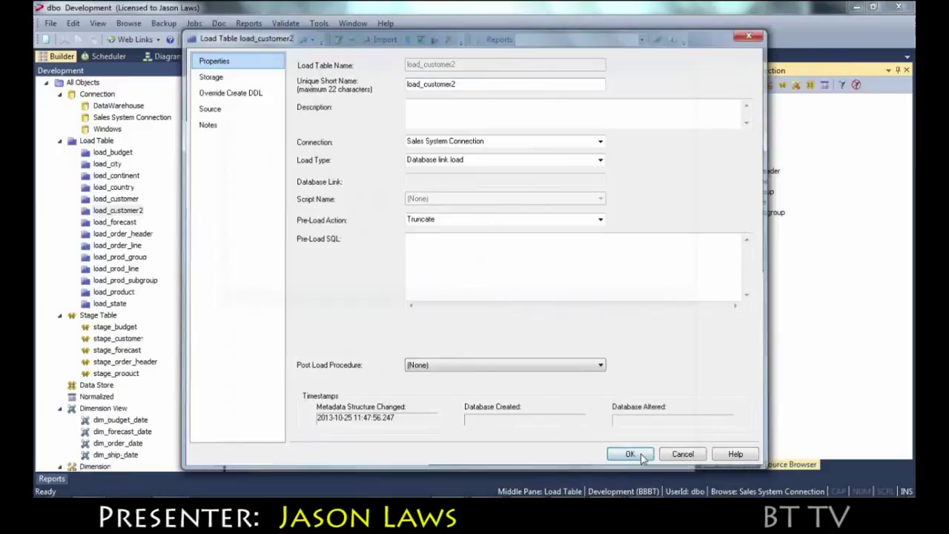
left_click(631, 453)
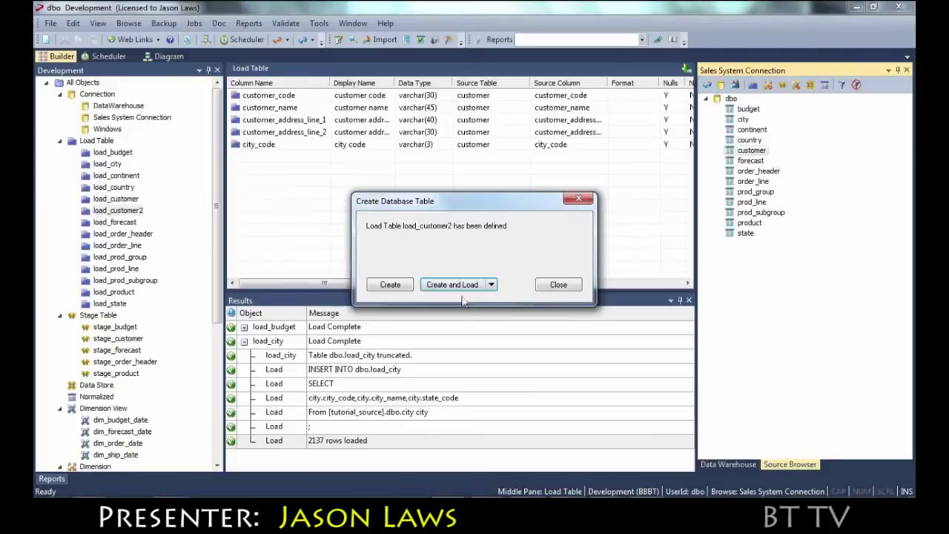
left_click(452, 285)
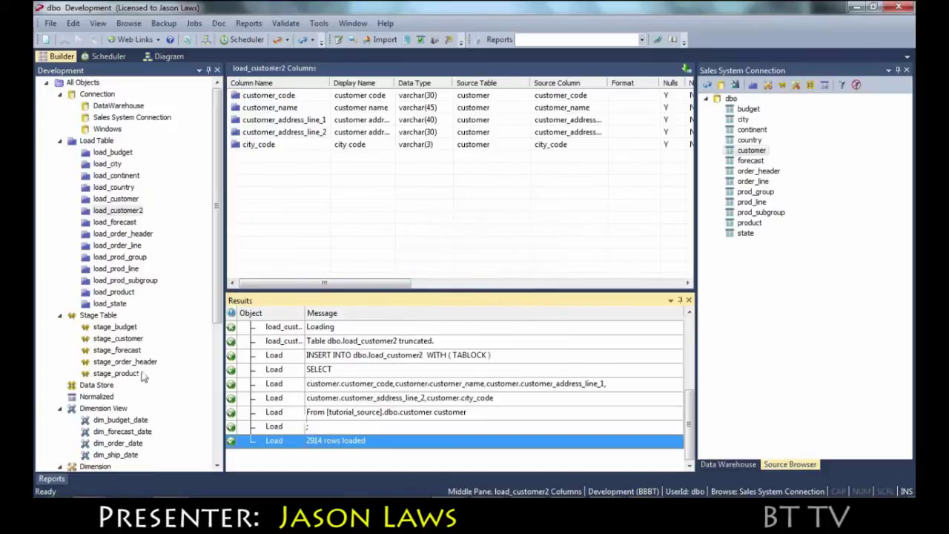
- Rebuild the update procedure of stage_customer as a set-based insert with the existing outer joins between the load tables
left_click(128, 341)
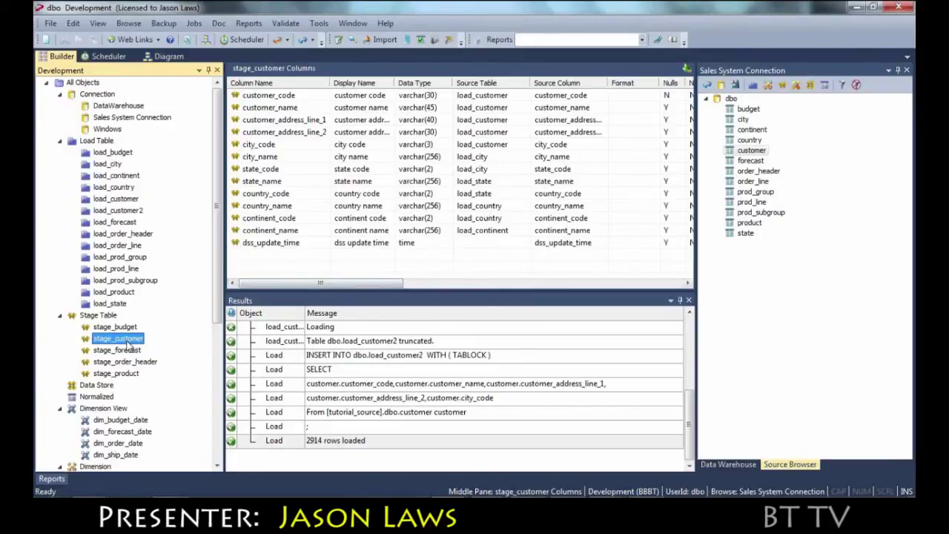
right_click(128, 345)
left_click(189, 74)
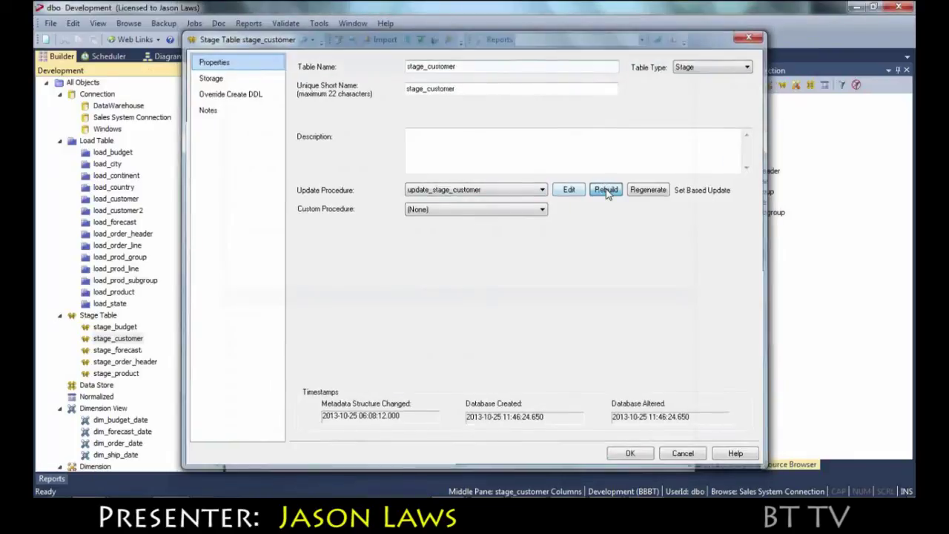
left_click(603, 188)
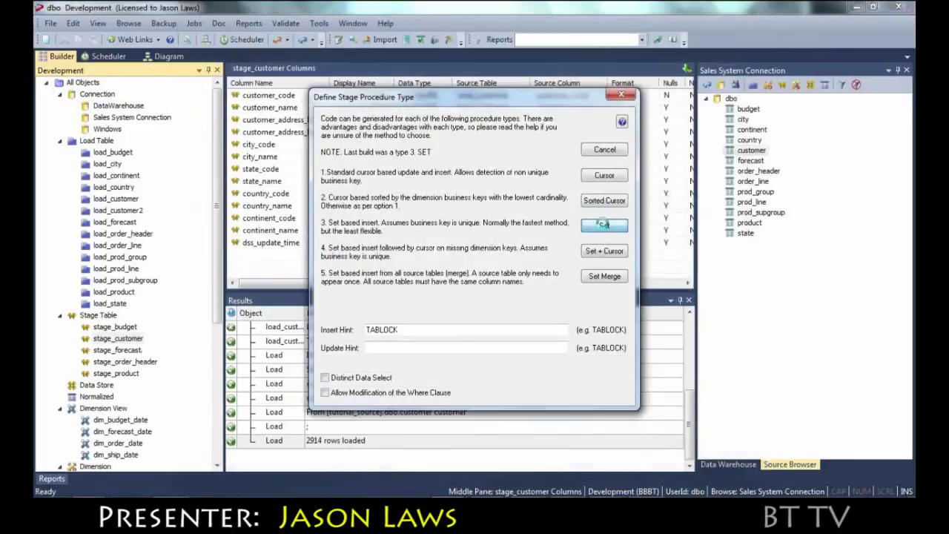
left_click(604, 224)
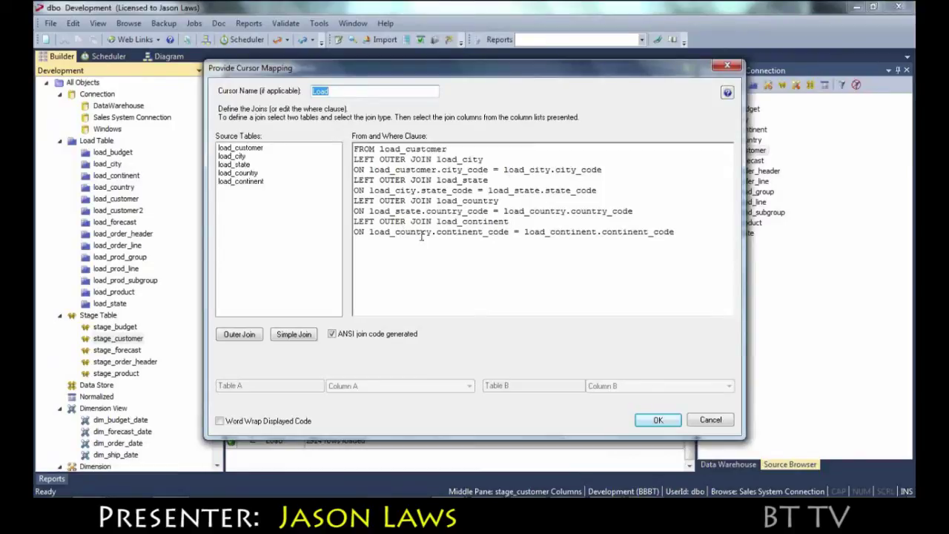
left_click(671, 421)
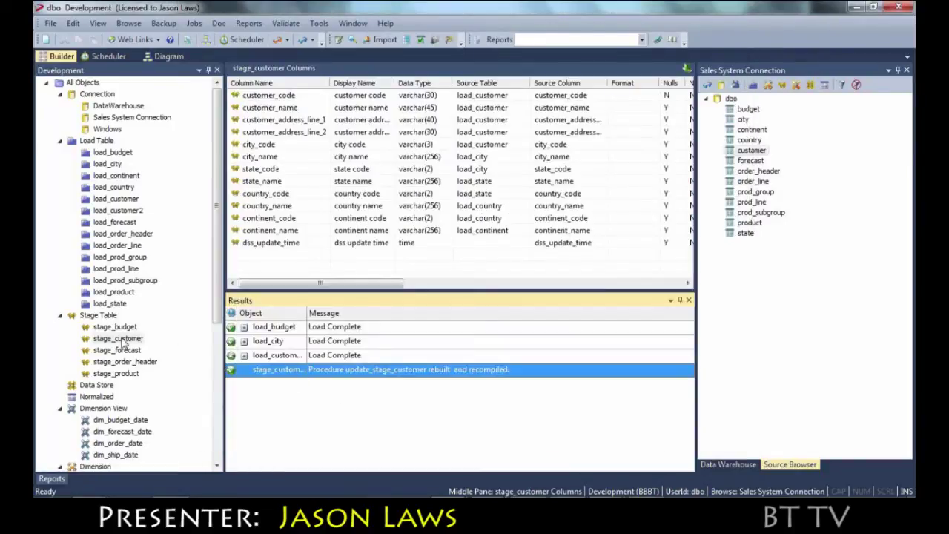
left_click(121, 339)
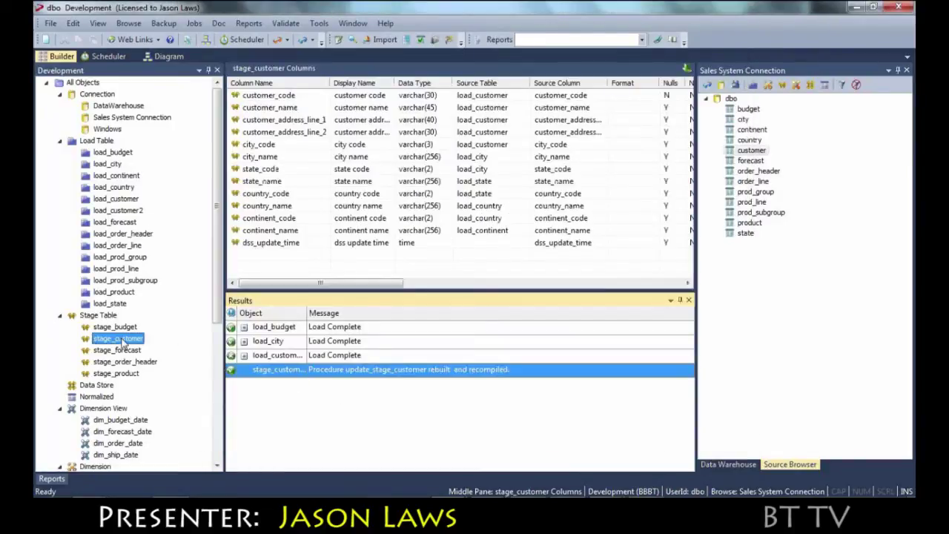
- Execute the update procedure of stage_customer, and load the load_continent, load_city, load_country, load_customer and load_state tables
right_click(122, 339)
left_click(185, 364)
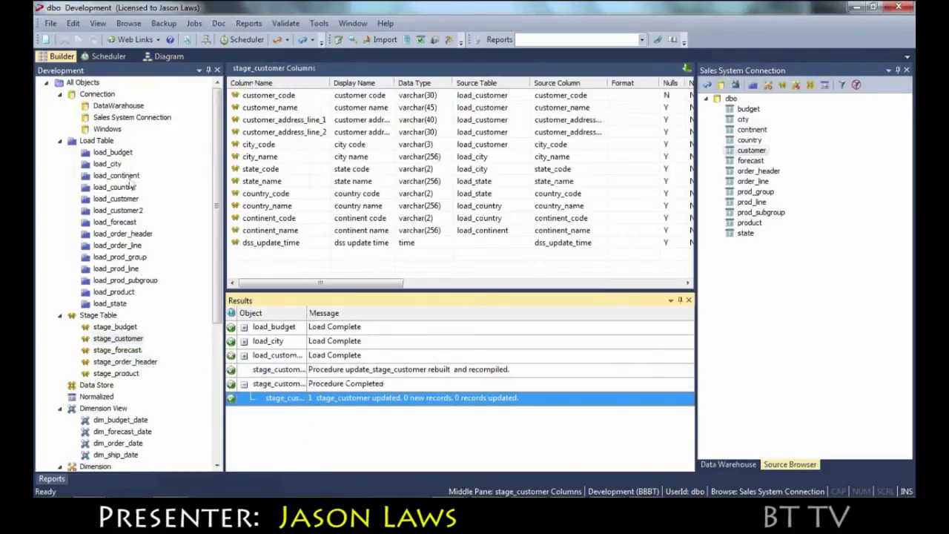
right_click(130, 178)
left_click(160, 472)
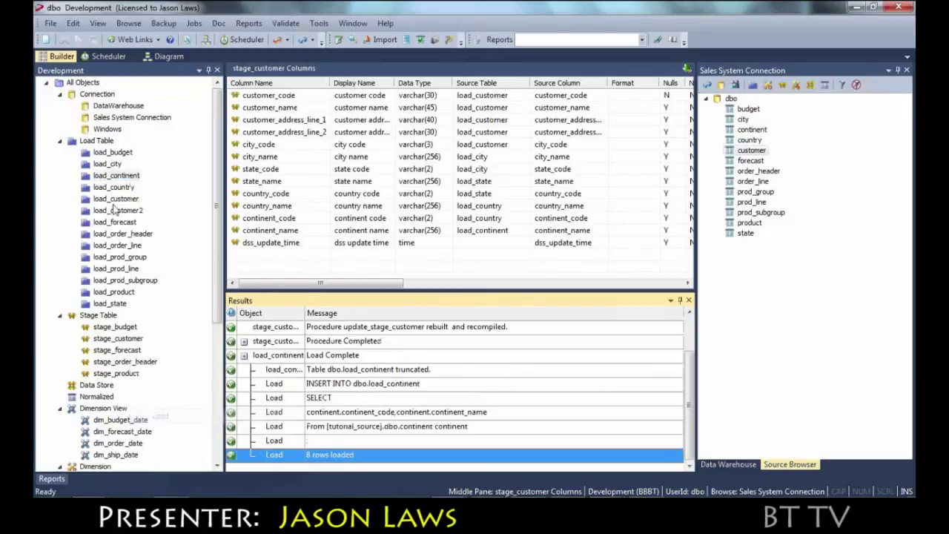
right_click(108, 164)
left_click(171, 415)
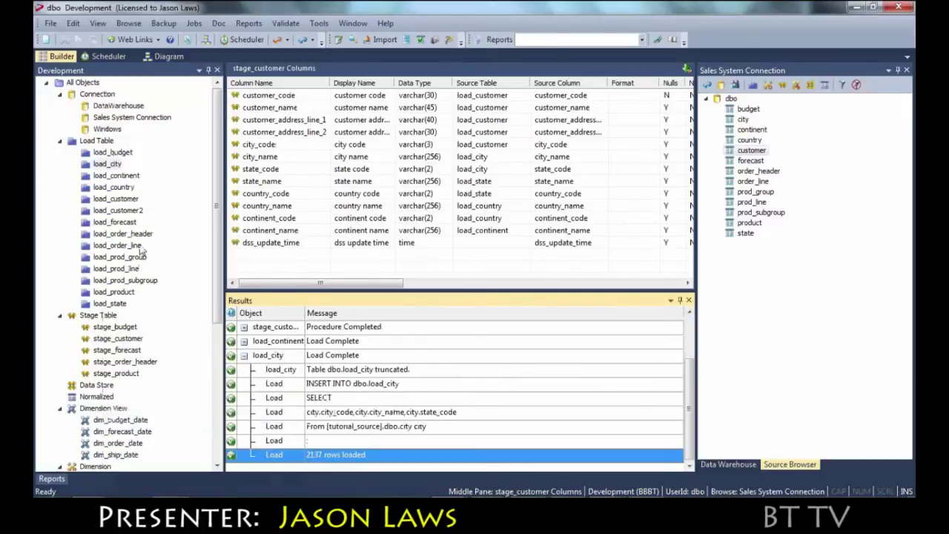
right_click(119, 188)
left_click(125, 210)
right_click(118, 199)
left_click(152, 415)
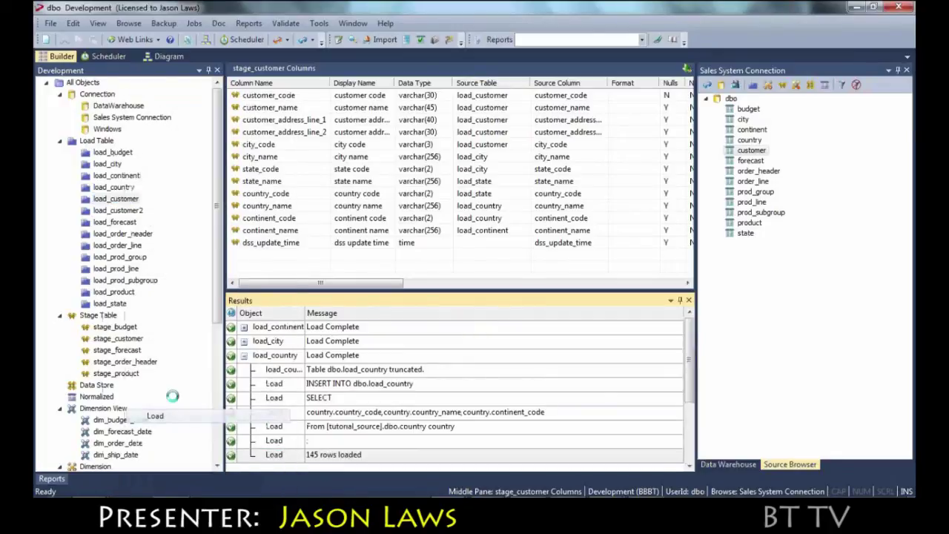
right_click(110, 303)
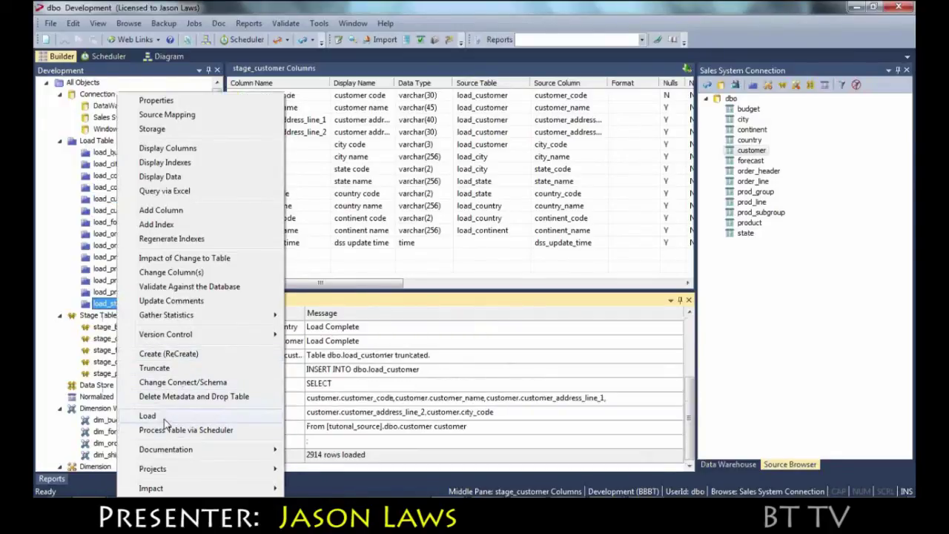
left_click(164, 416)
- Execute the update procedure of stage_customer again and display the table's data
right_click(119, 338)
left_click(178, 362)
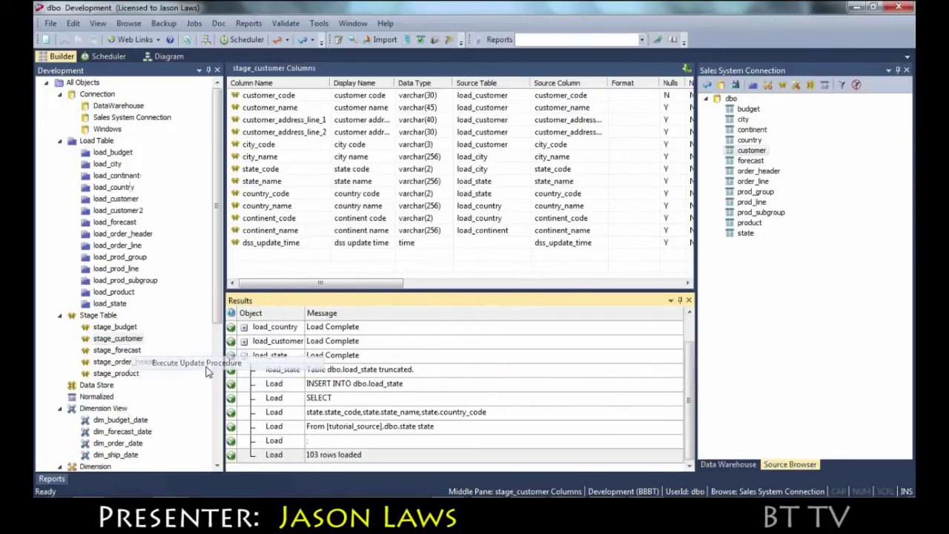
right_click(132, 340)
left_click(180, 134)
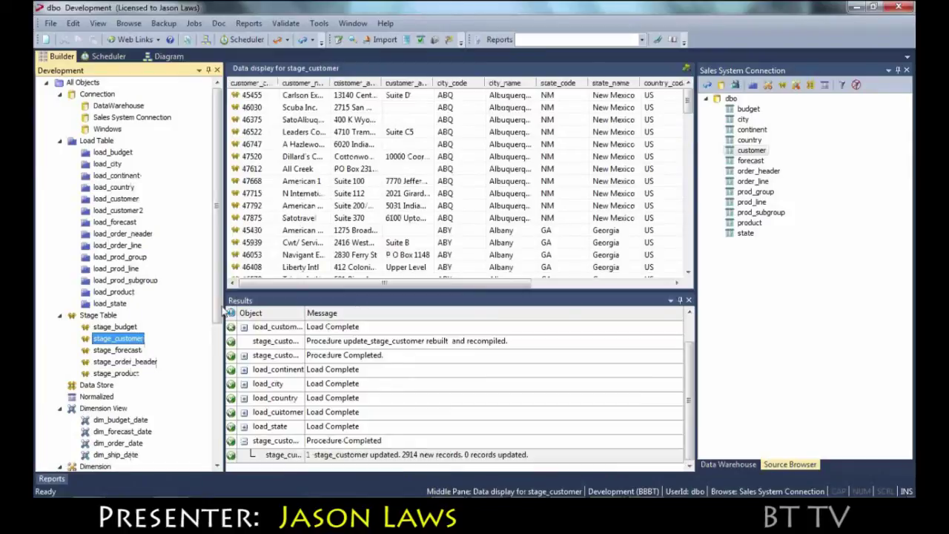
- Show the columns of the dim_customer dimension and execute its update procedure
scroll(66, 342, "down", 4)
left_click(115, 339)
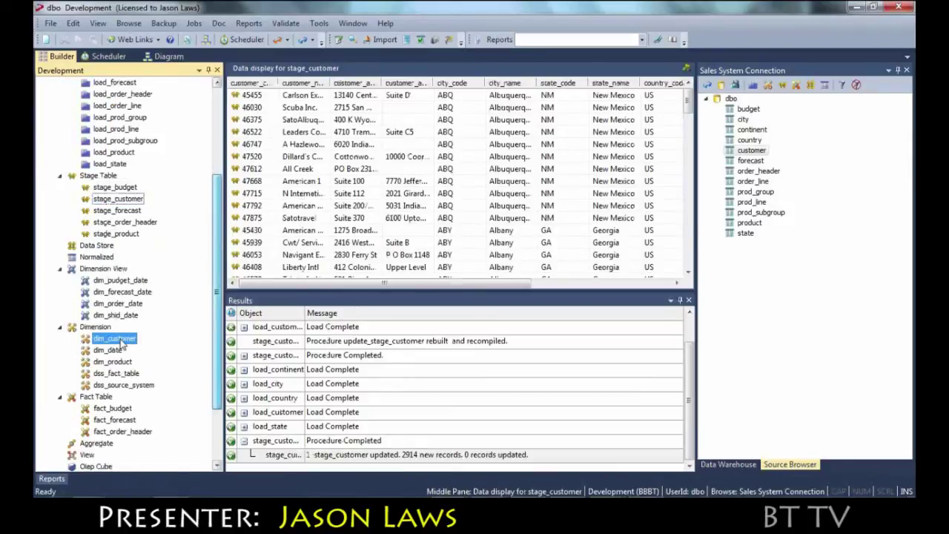
double_click(121, 343)
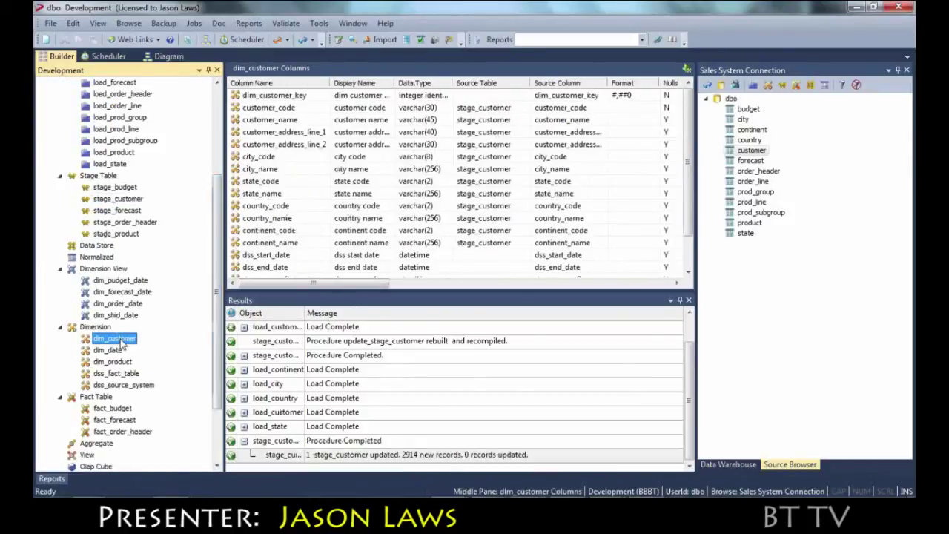
right_click(120, 342)
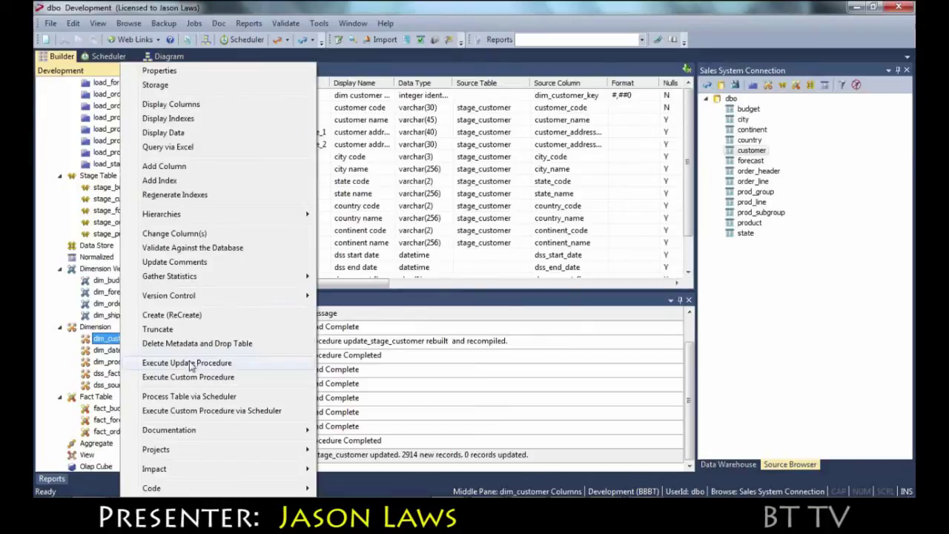
left_click(191, 366)
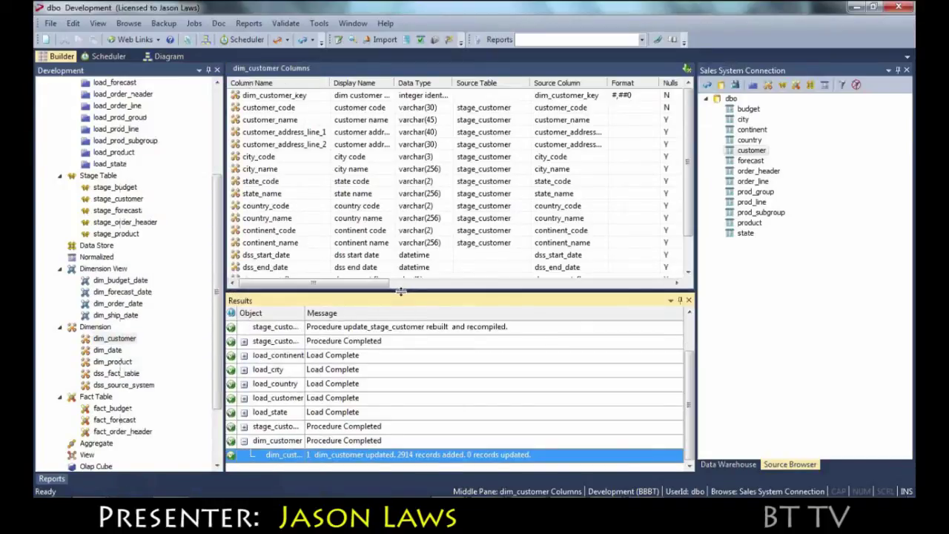
- Display the data of dim_customer and examine its key 0 row and the dss date, current flag and version columns
left_click_drag(401, 291, 398, 399)
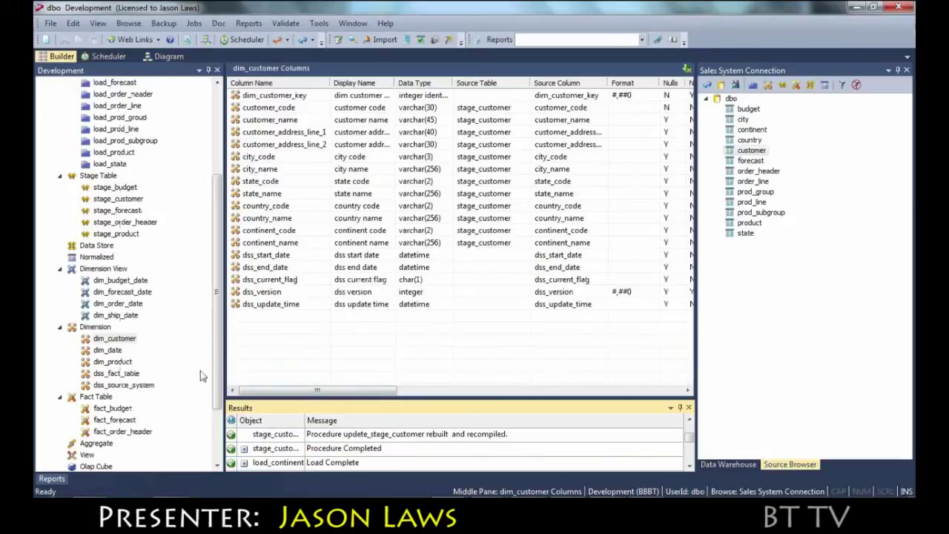
right_click(123, 342)
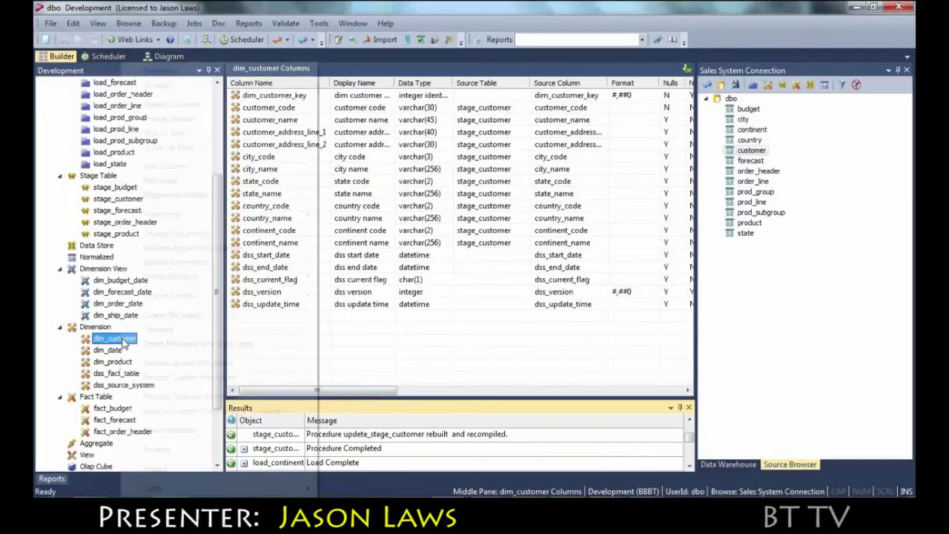
left_click(245, 134)
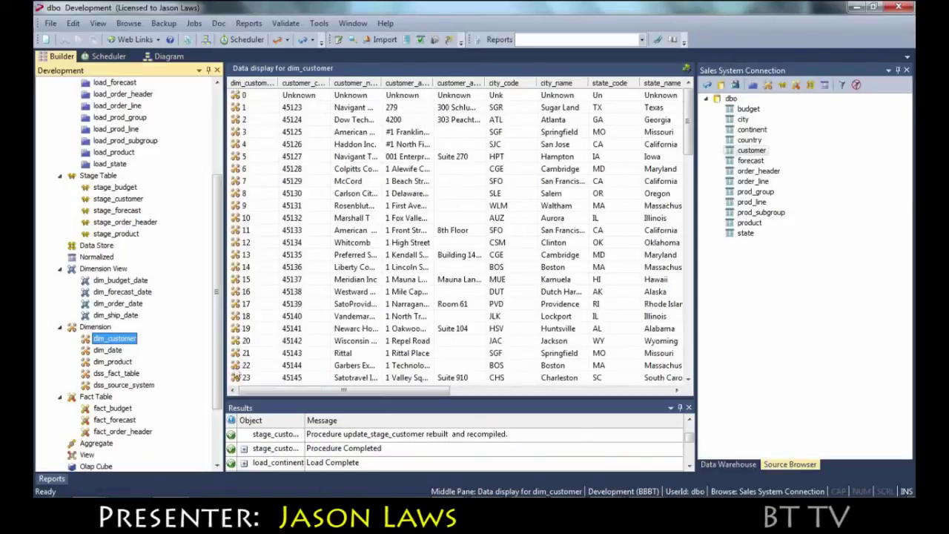
left_click(247, 98)
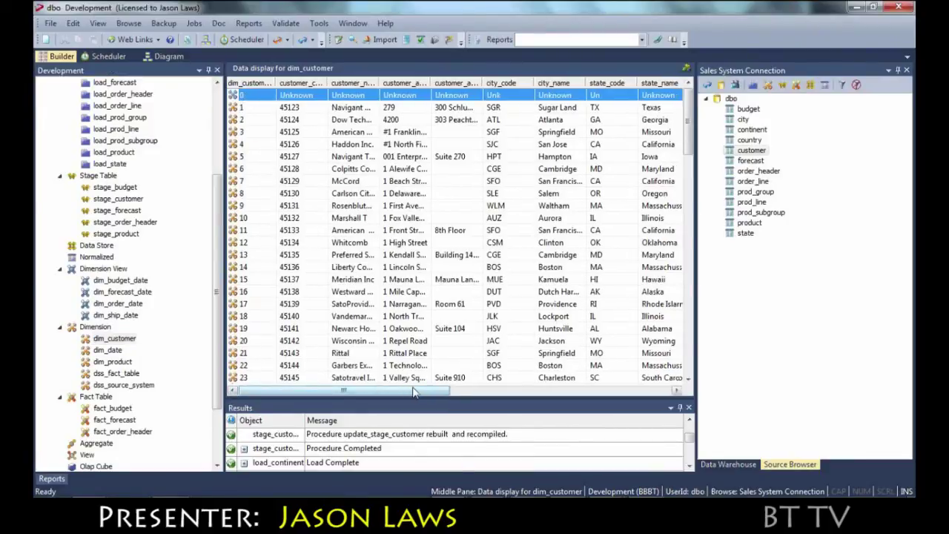
left_click_drag(412, 392, 632, 391)
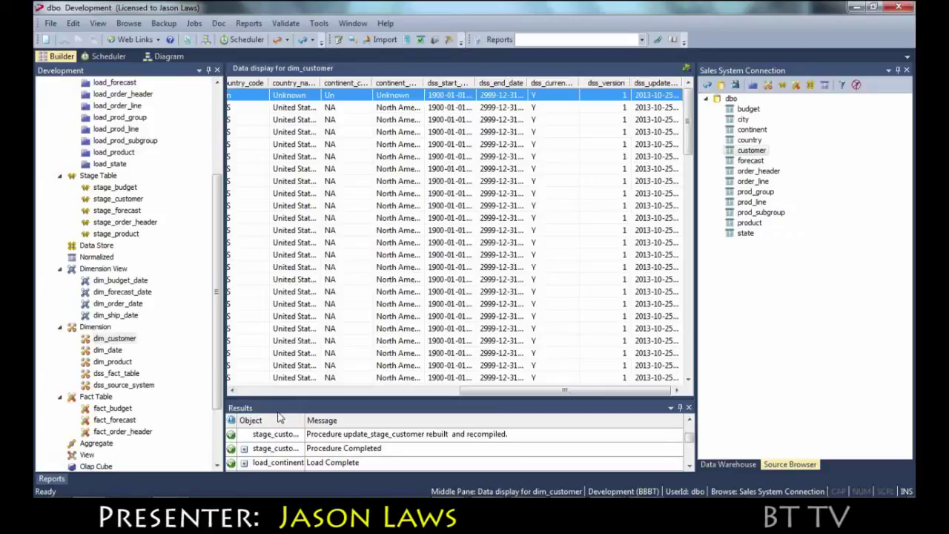
- Switch to the WhereScape RED window of the BBBT repository and collapse its object tree to the object type level
key("alt")
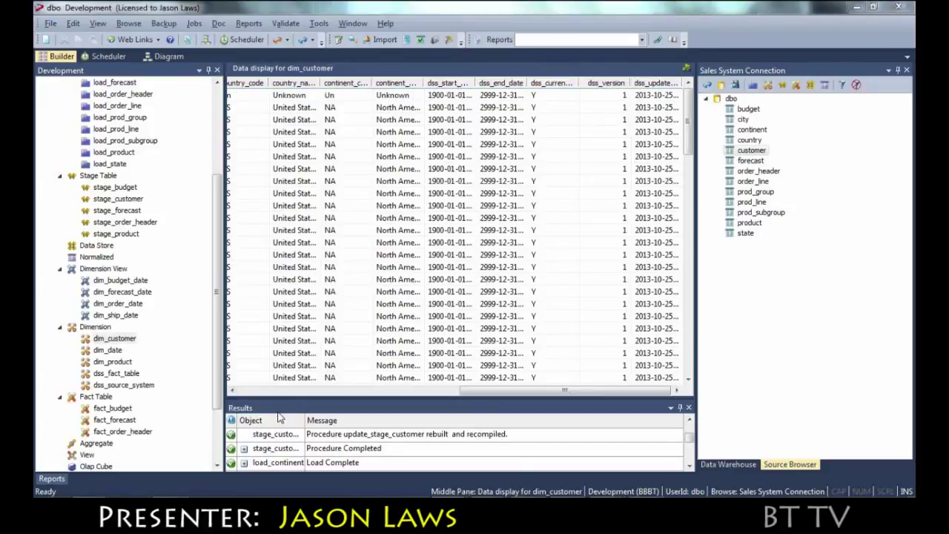
key("alt+Tab")
key("alt+Tab")
key("alt+Tab")
key("alt+Tab")
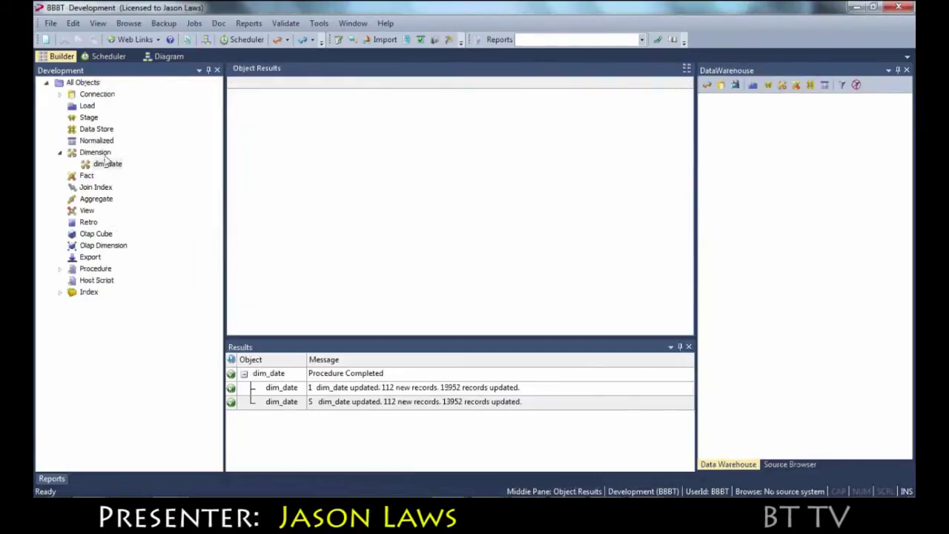
double_click(79, 85)
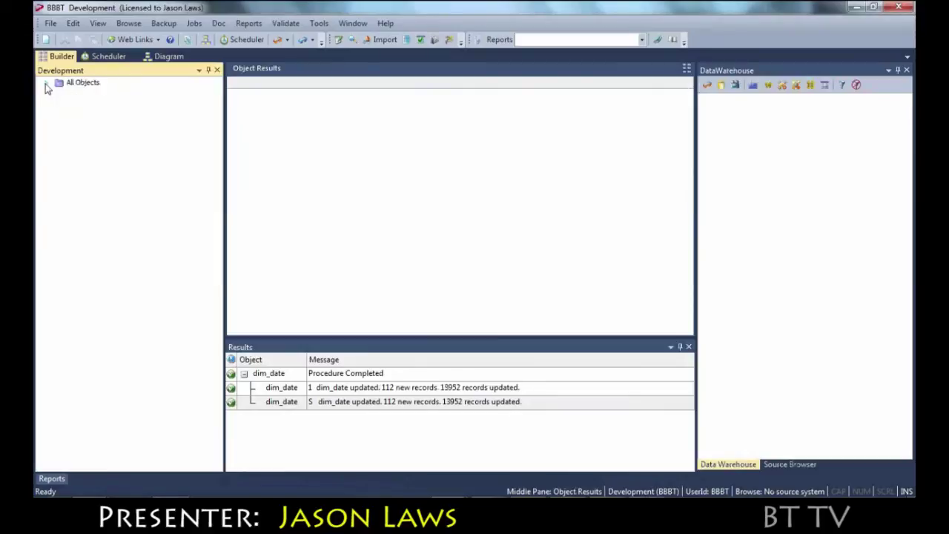
left_click(46, 84)
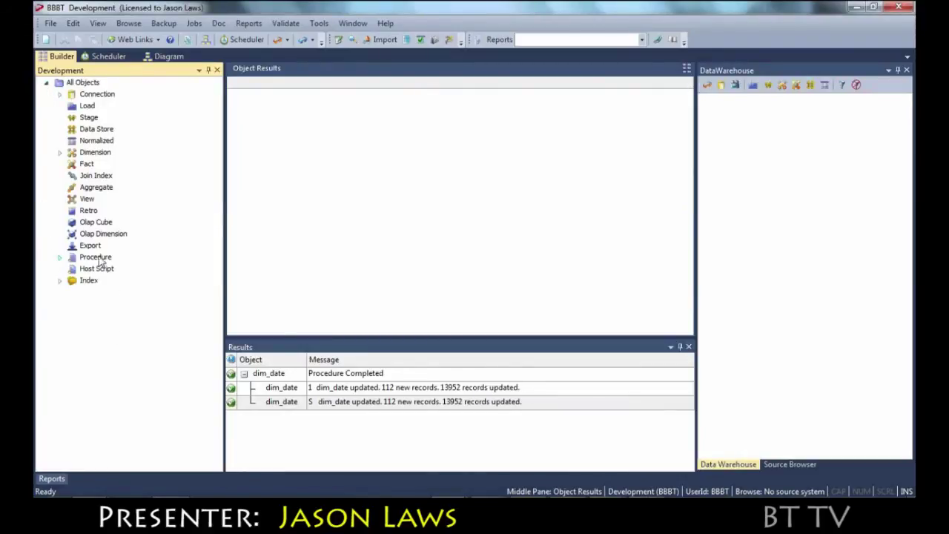
- Start selecting source tables for Retro objects, using the SQL Server connection and its dbo schema
right_click(89, 211)
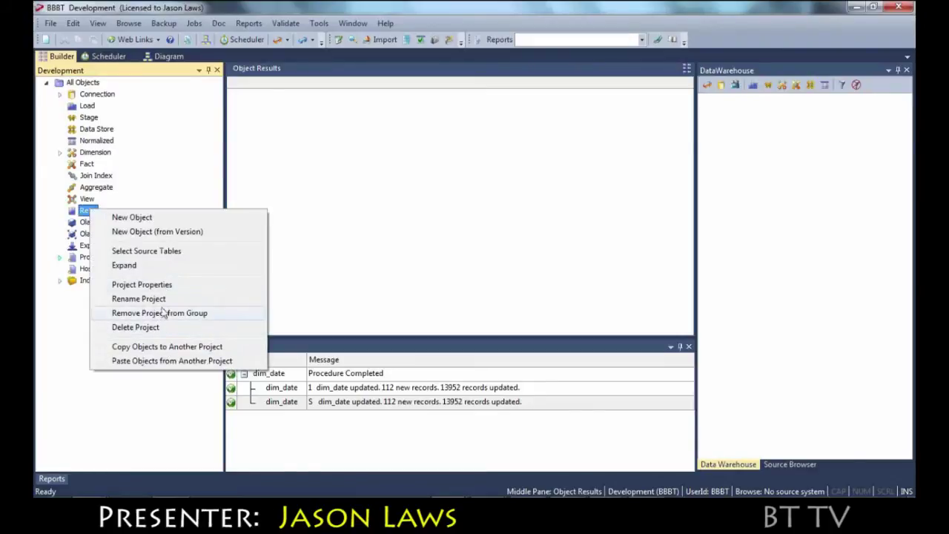
left_click(170, 252)
left_click(468, 112)
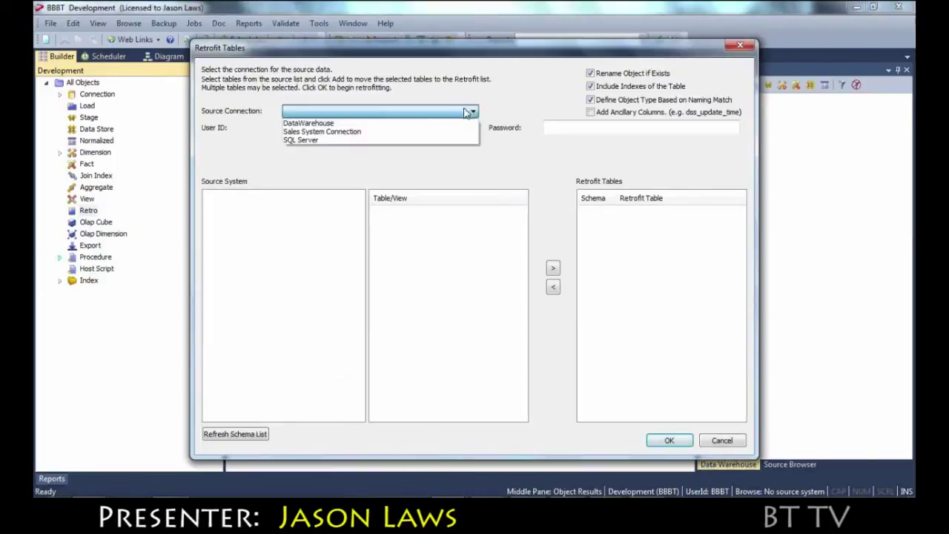
left_click(339, 140)
left_click(236, 196)
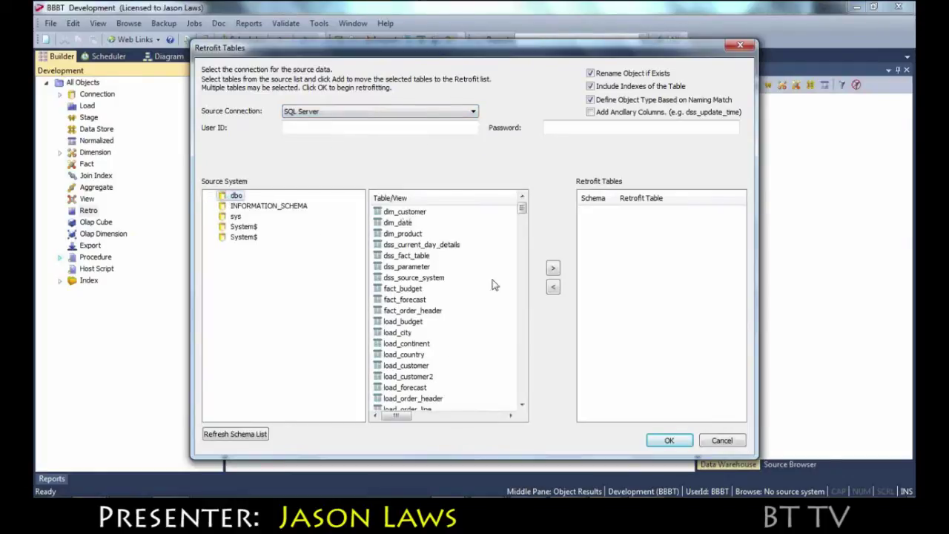
- Add load_continent, load_country and load_customer to the retrofit list and retrofit them
left_click_drag(522, 211, 522, 217)
scroll(451, 275, "down", 3)
left_click(522, 196)
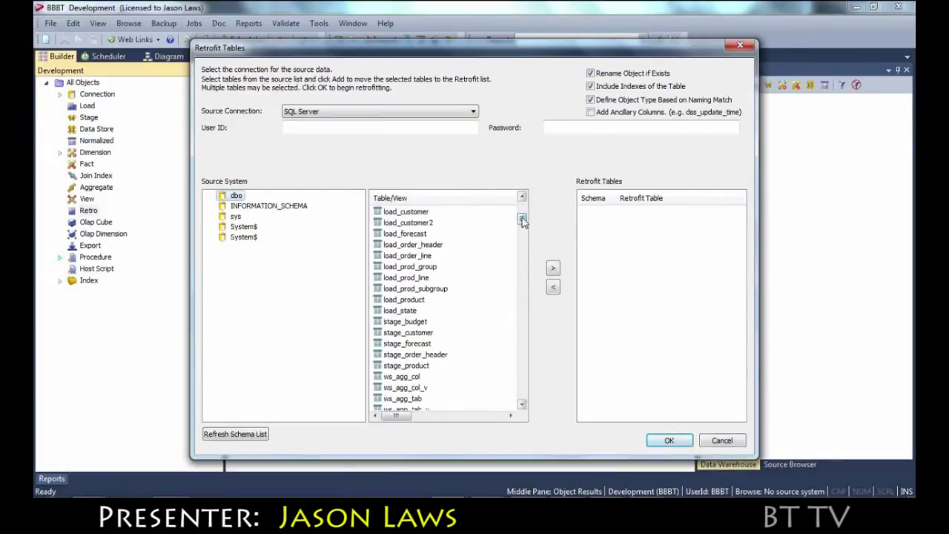
left_click(522, 196)
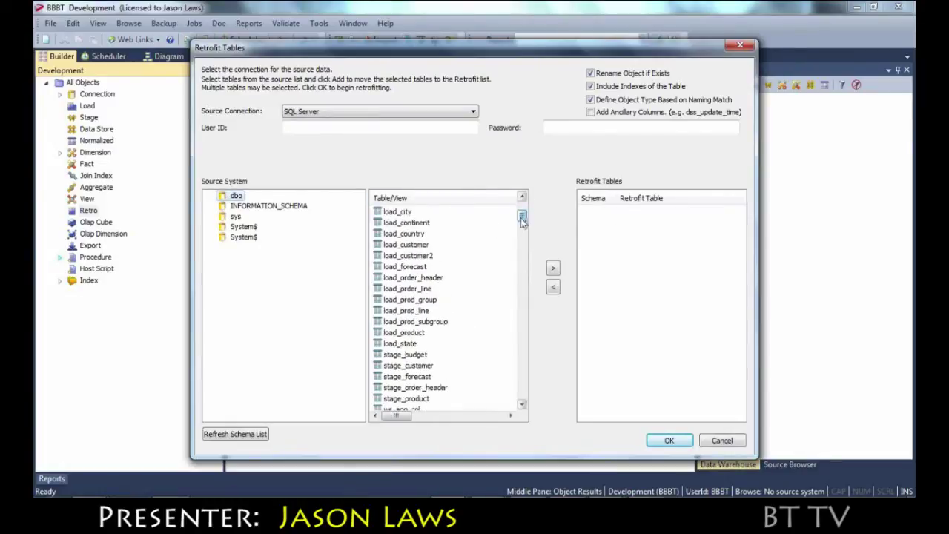
left_click(418, 226)
double_click(415, 223)
double_click(414, 233)
double_click(414, 245)
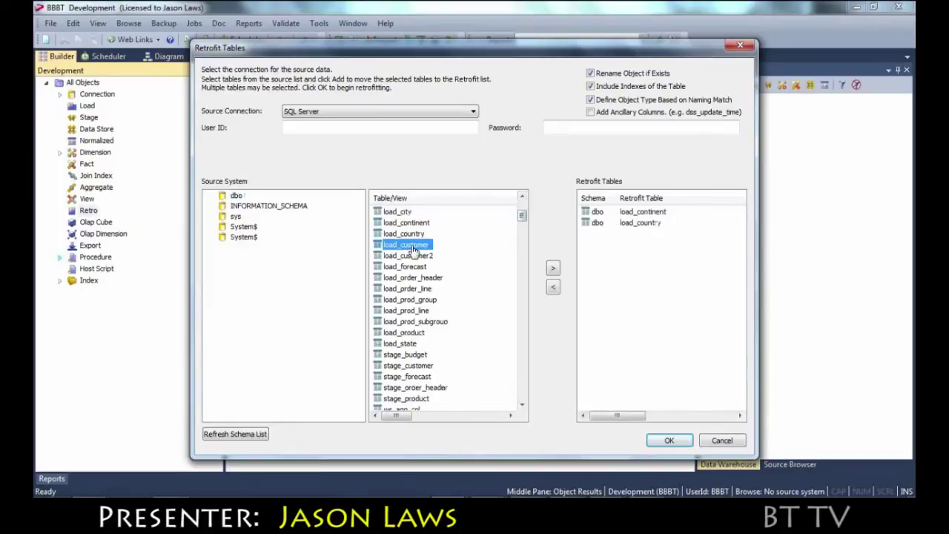
left_click(669, 442)
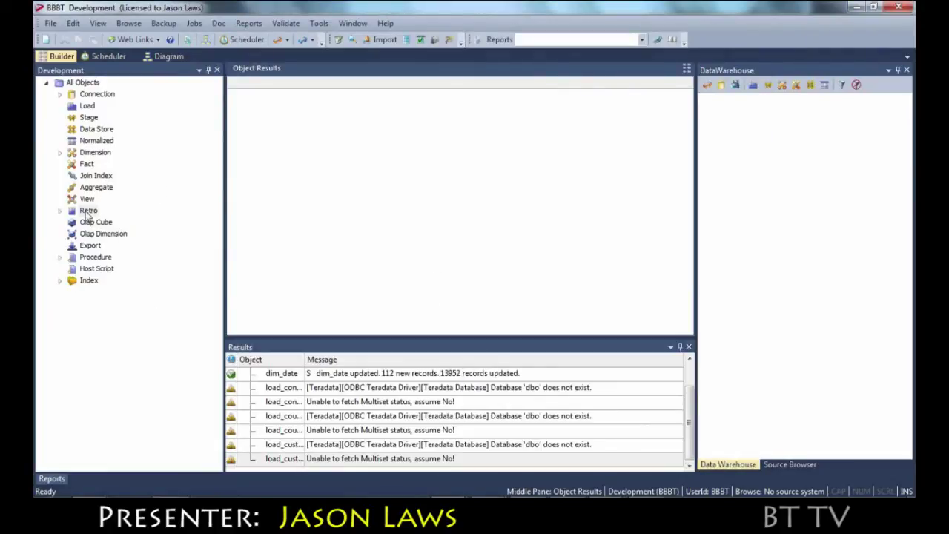
- Set the table type of the three retro tables to Definition and convert them to their target objects
left_click(87, 212)
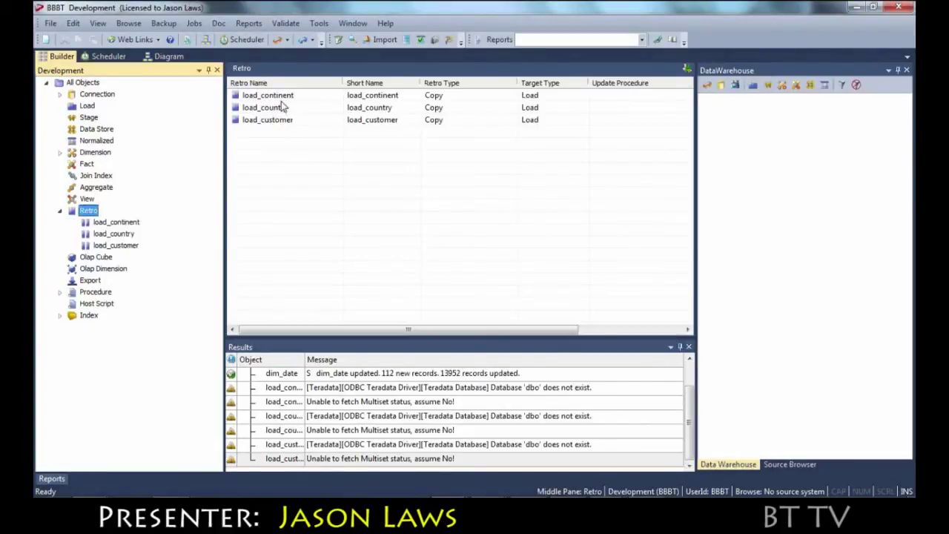
left_click(281, 98)
left_click(286, 121, "shift")
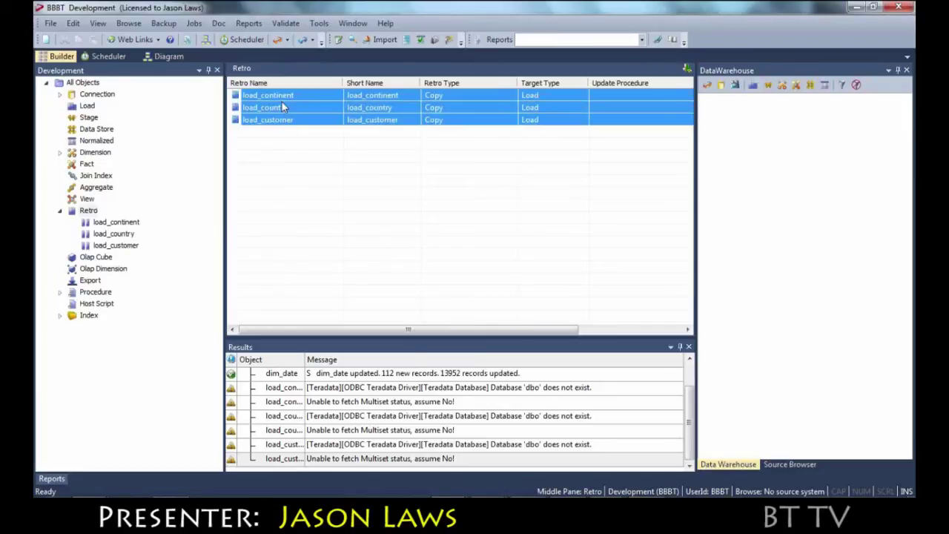
right_click(281, 101)
left_click(341, 233)
right_click(272, 111)
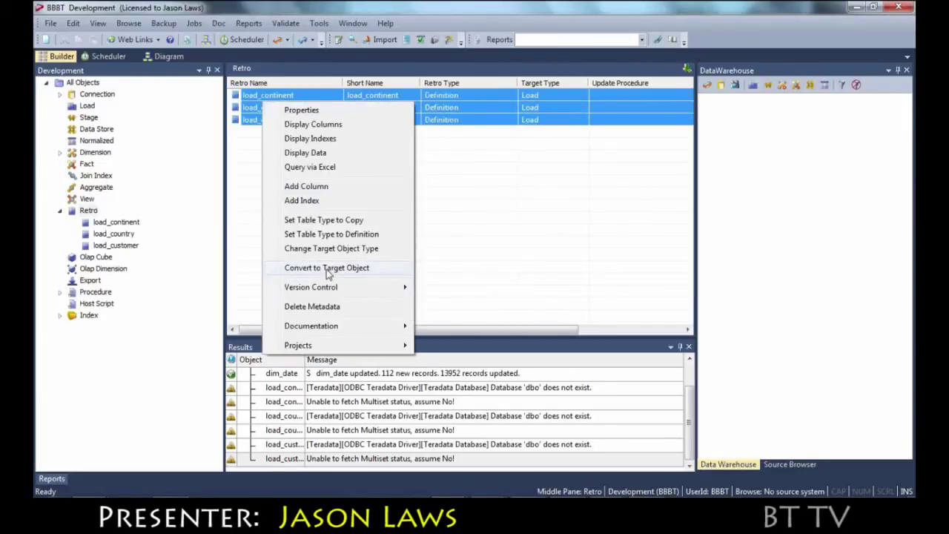
left_click(327, 269)
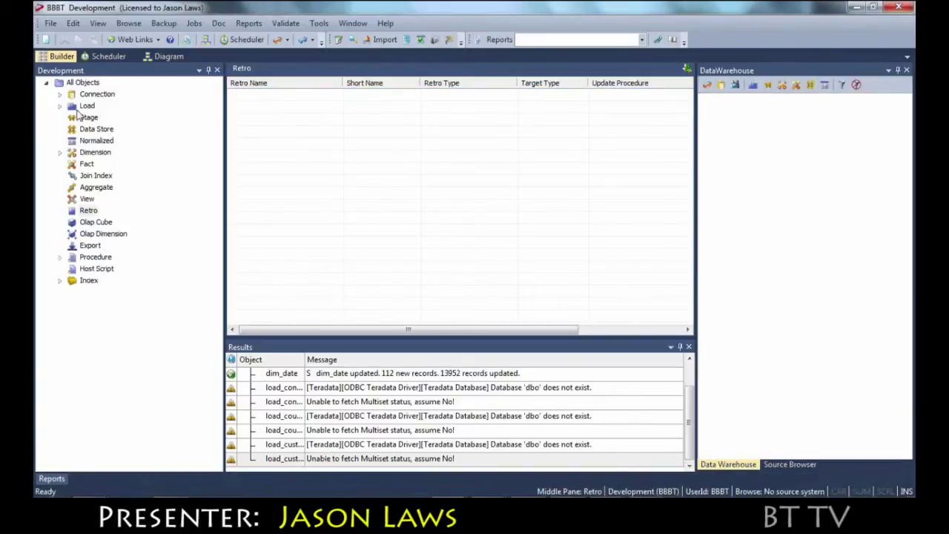
- List the converted load tables and examine the columns and available actions of load_continent
left_click(61, 105)
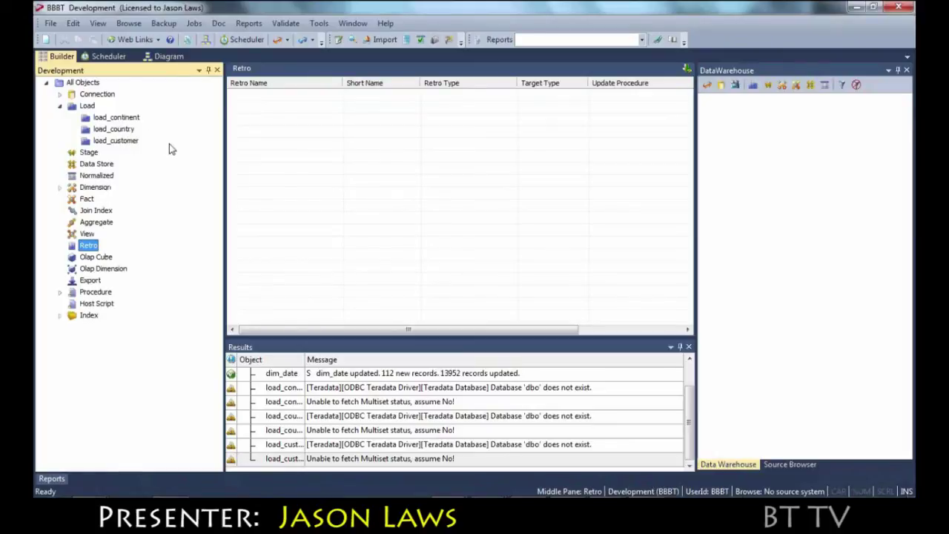
left_click(124, 120)
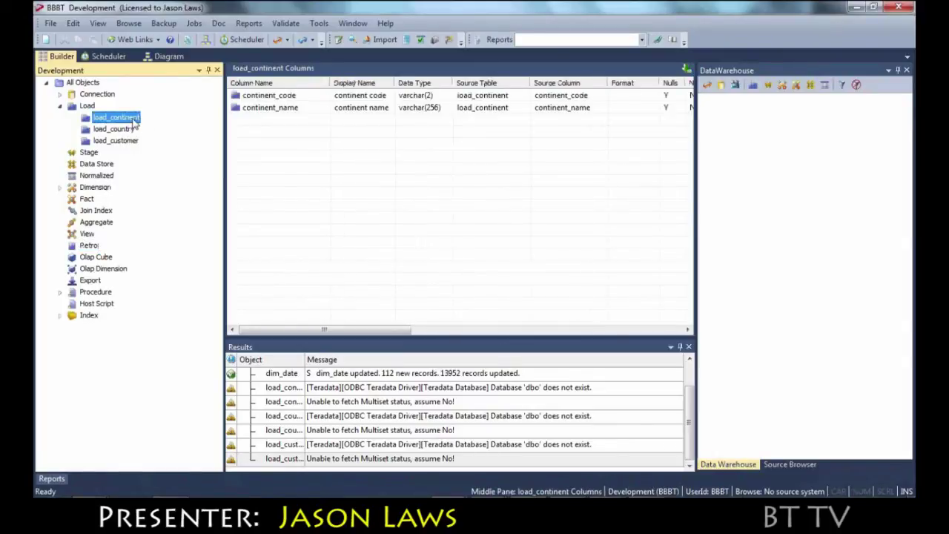
right_click(119, 119)
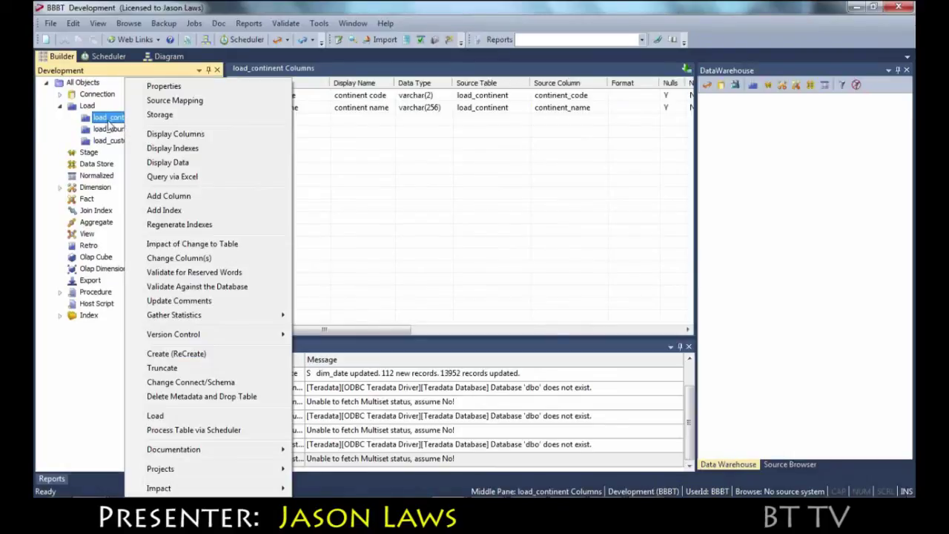
left_click(109, 126)
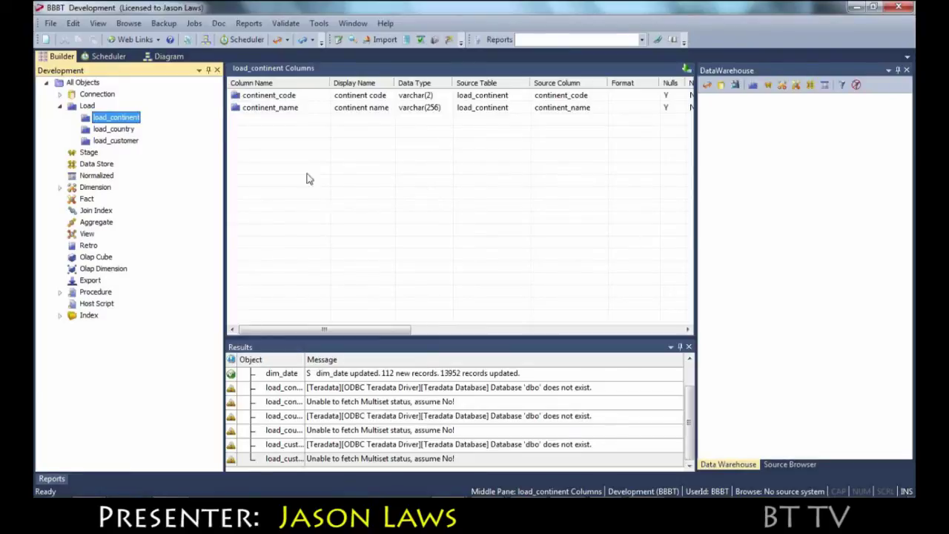
- Try to create the load_continent table as a NOPI table without defining a primary index
right_click(130, 121)
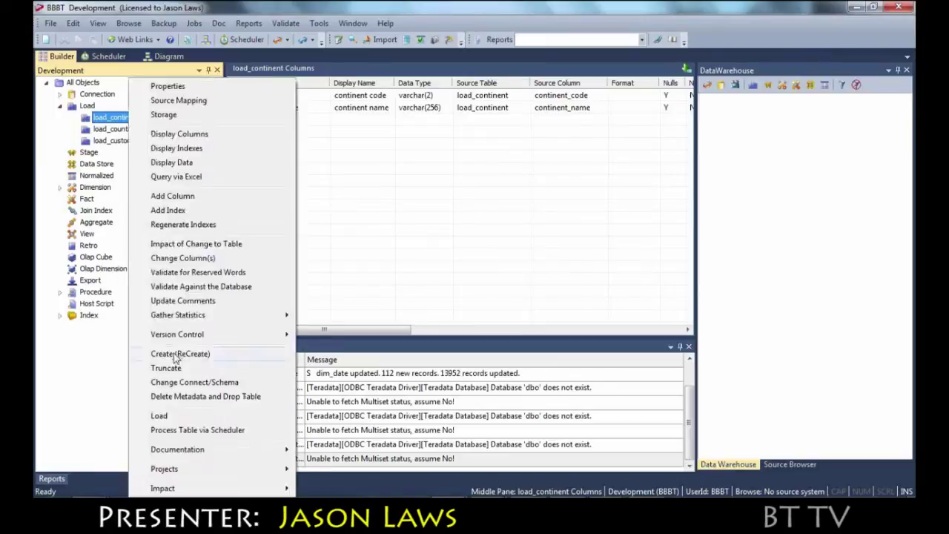
left_click(185, 409)
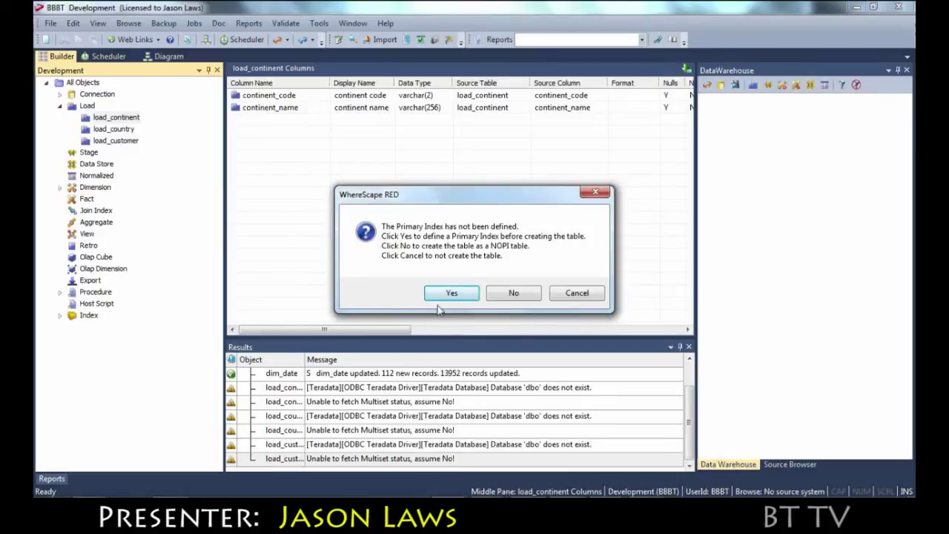
left_click(510, 294)
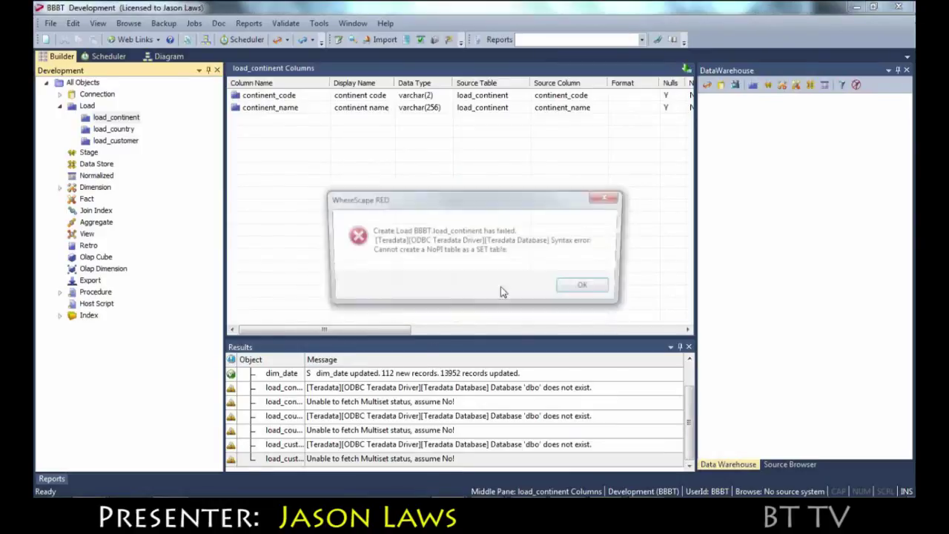
left_click(581, 290)
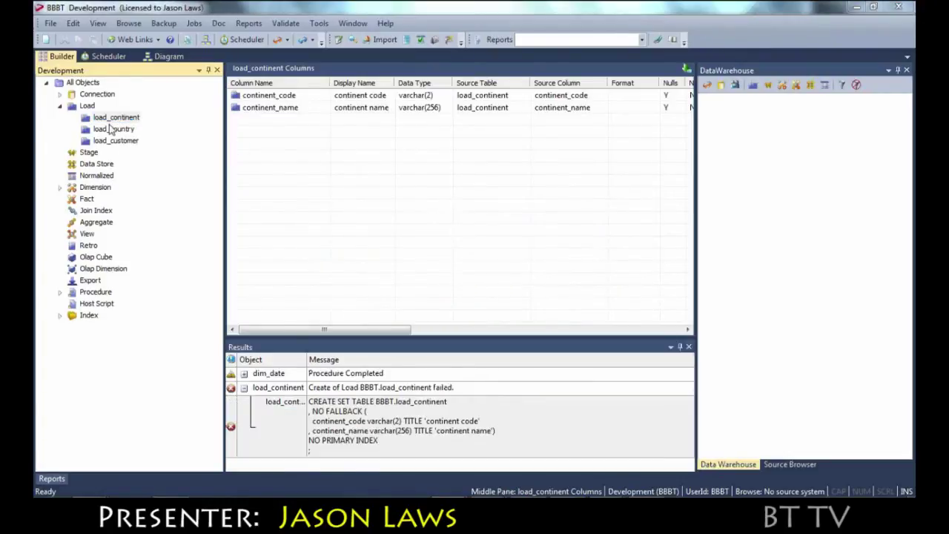
- Enable MultiSet in the storage settings of load_continent and create the table
double_click(115, 117)
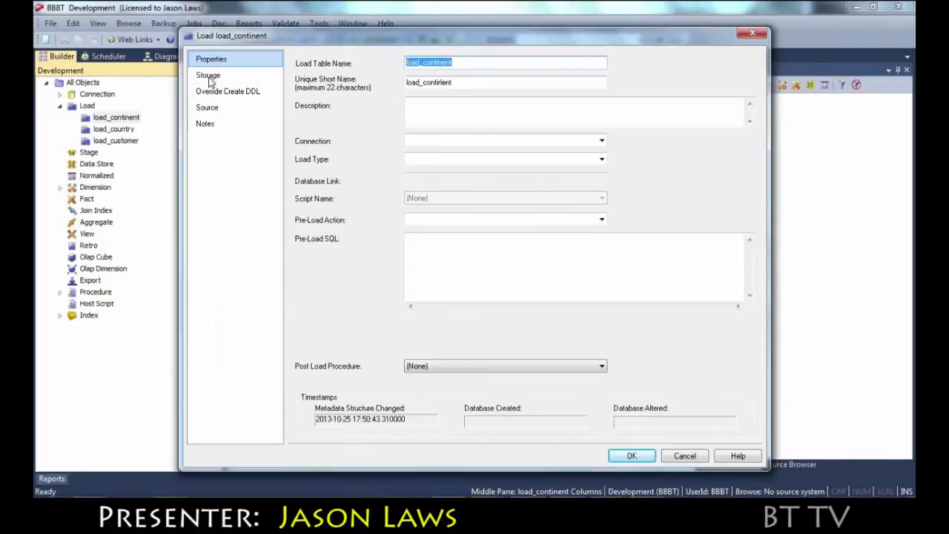
left_click(208, 76)
left_click(438, 203)
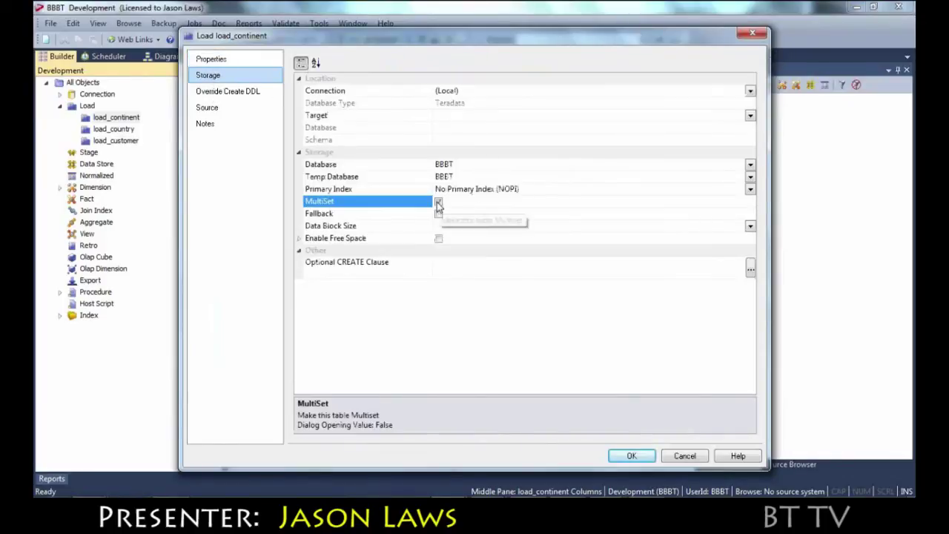
left_click(631, 456)
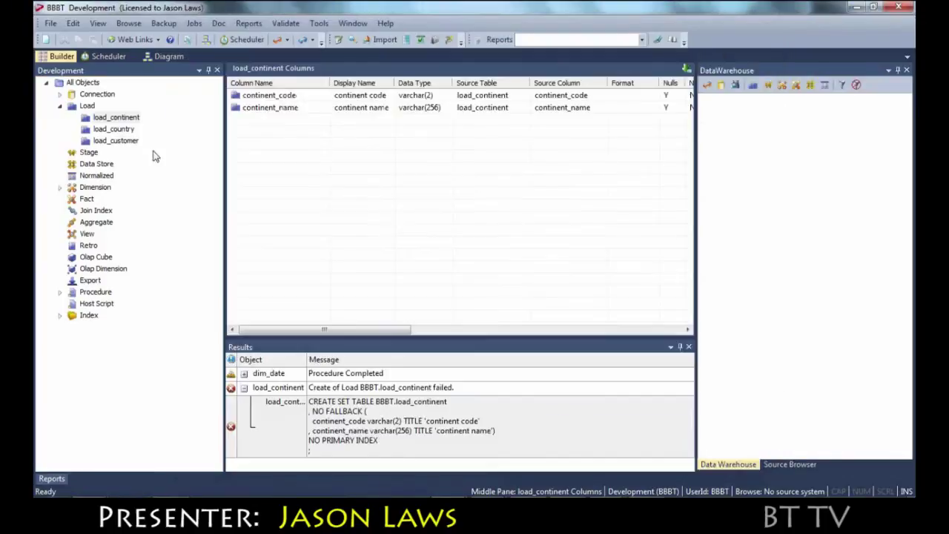
left_click(116, 117)
right_click(115, 118)
left_click(160, 349)
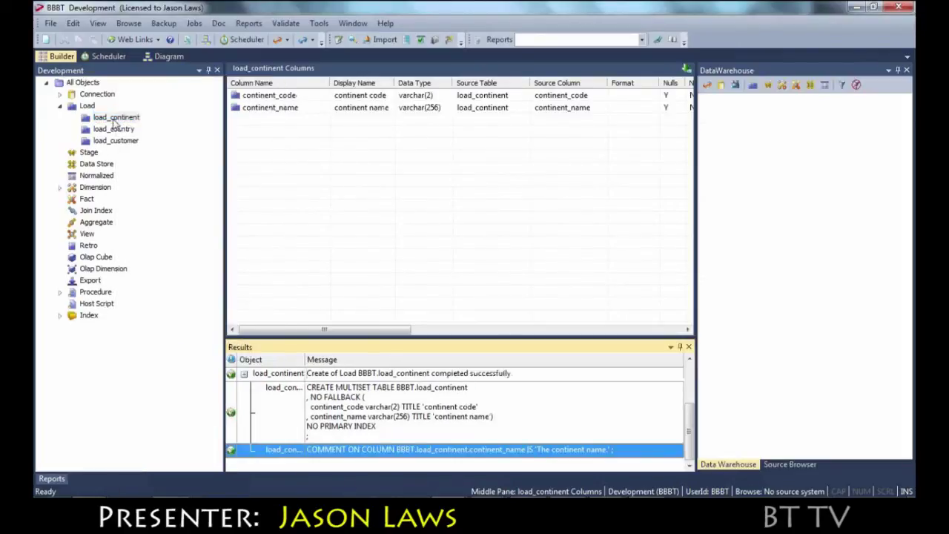
- Set the connection of load_continent to Sales System Connection and its load type to ODBC load
right_click(115, 124)
left_click(149, 85)
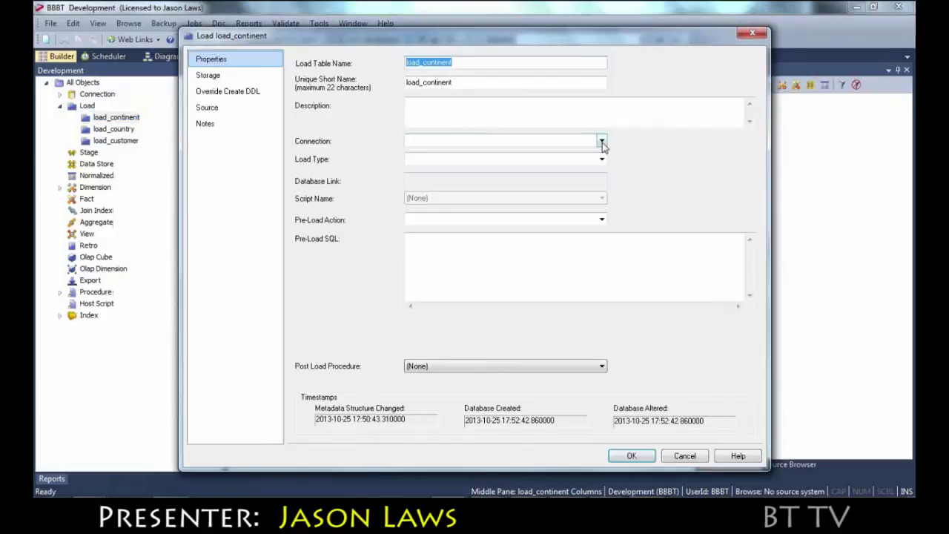
left_click(601, 141)
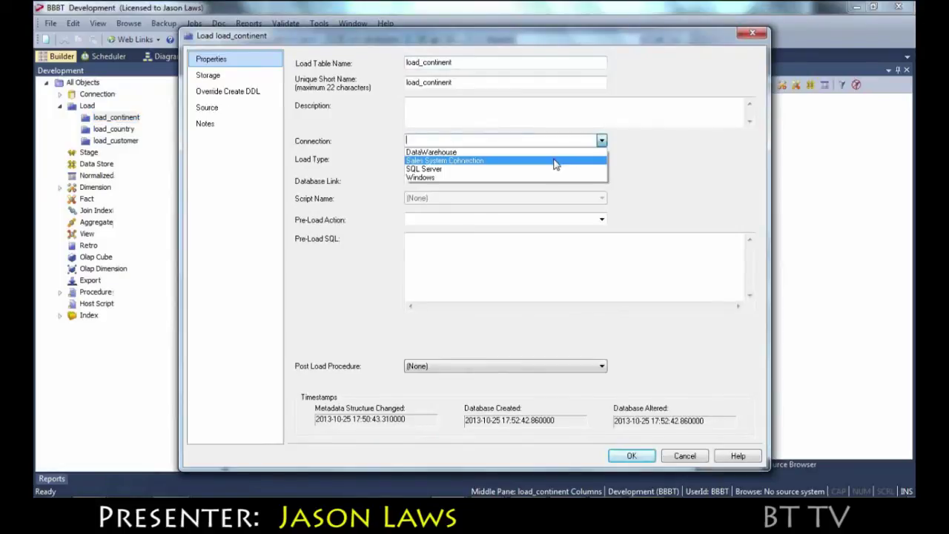
left_click(554, 160)
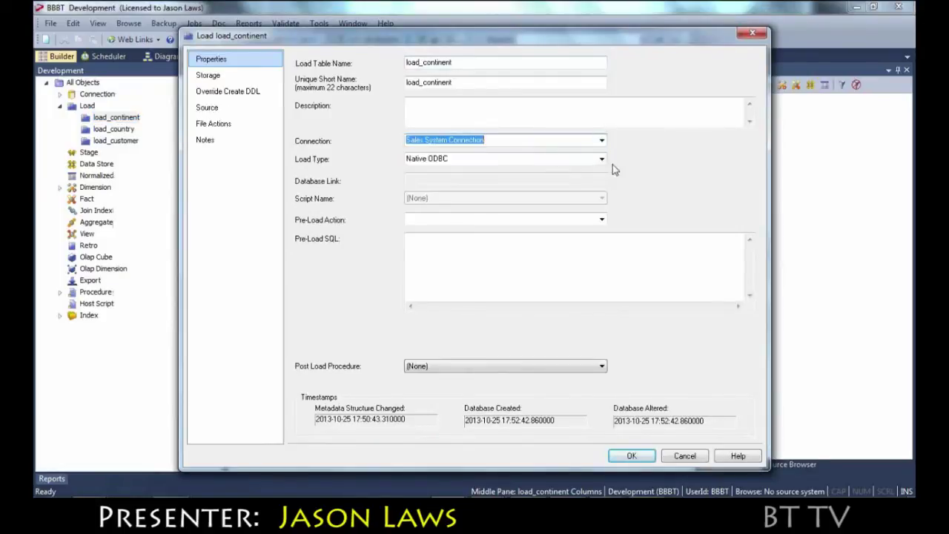
left_click(601, 160)
left_click(547, 187)
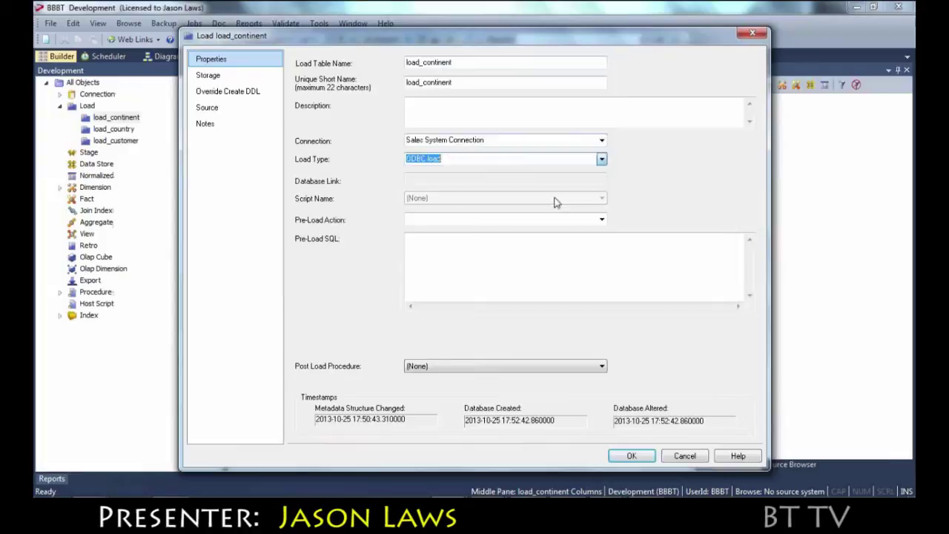
left_click(631, 456)
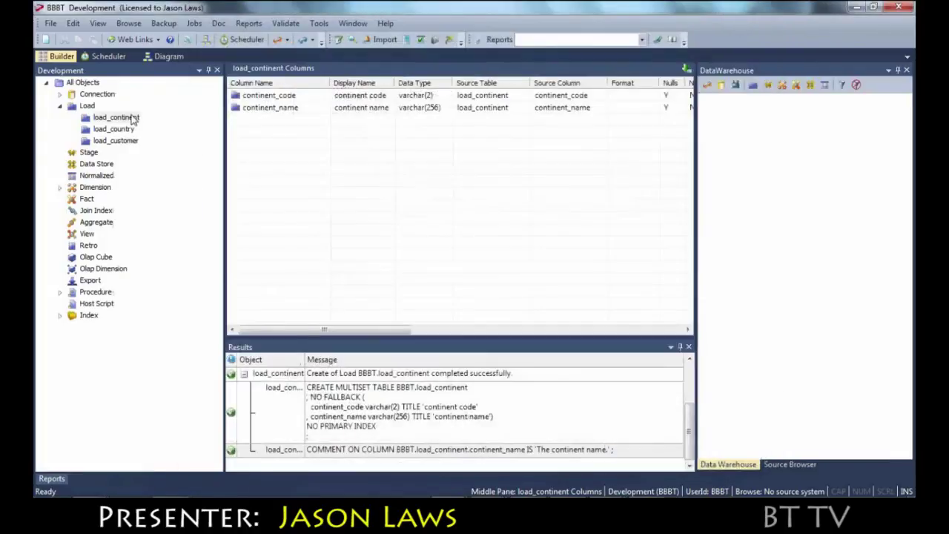
- Try to load data into load_continent from its source
right_click(116, 117)
left_click(164, 415)
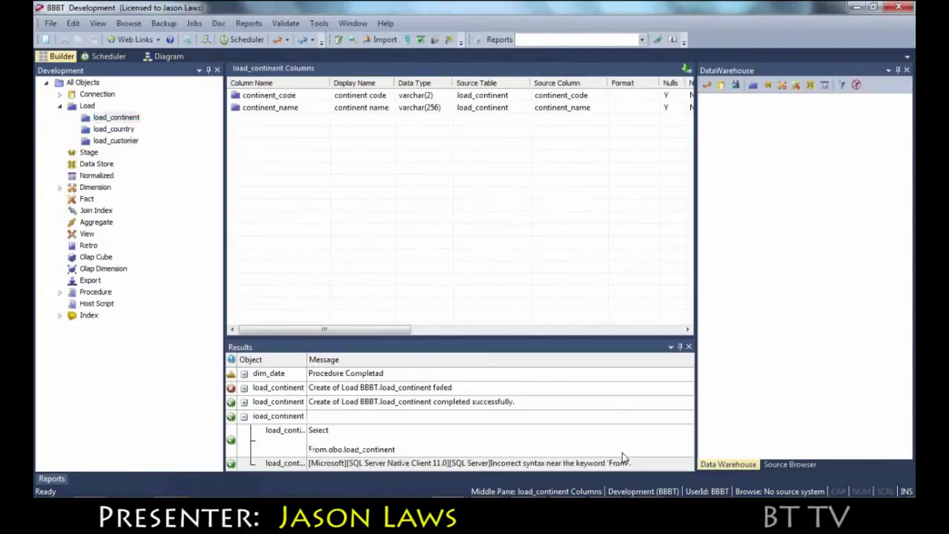
key("Return")
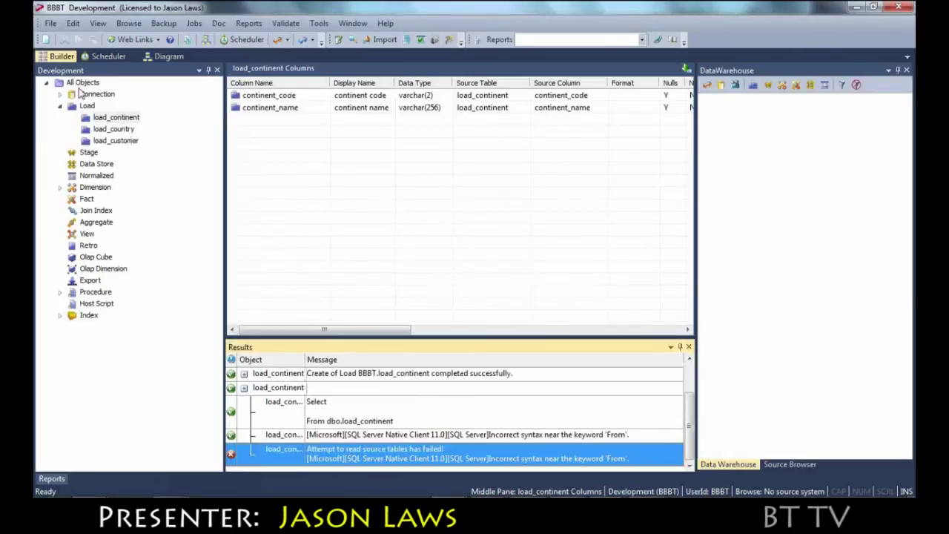
- Change the source table to continent for the continent_code and continent_name columns of load_continent
left_click(111, 119)
right_click(112, 126)
left_click(479, 135)
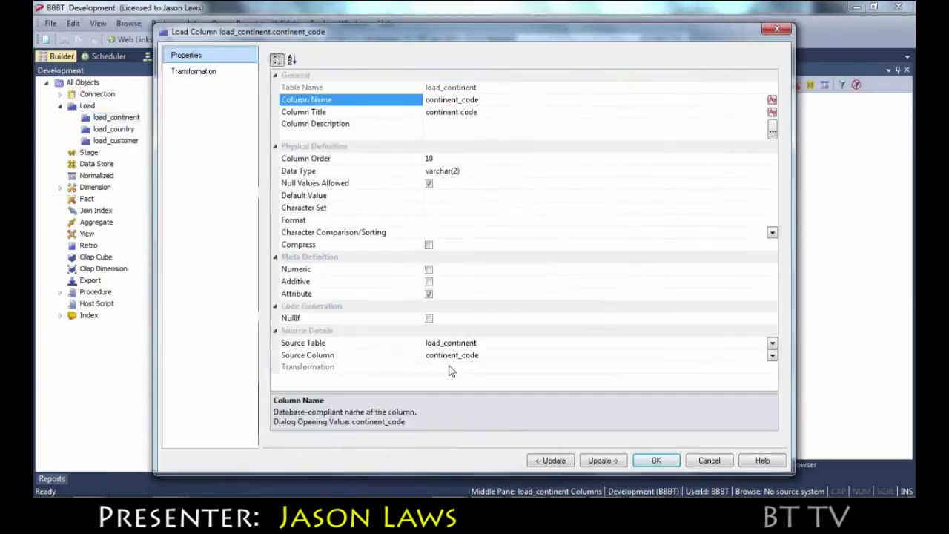
left_click(482, 343)
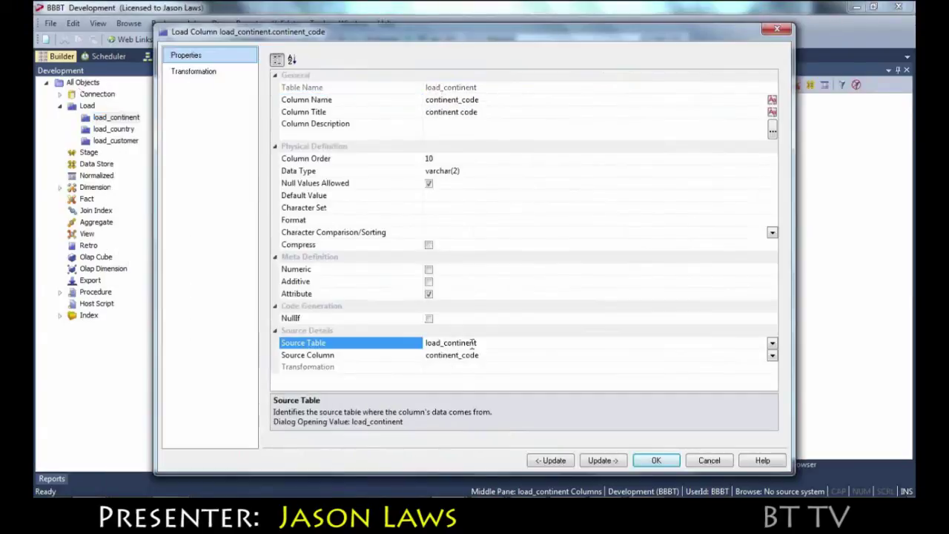
left_click(548, 341)
key("BackSpace")
key("BackSpace")
key("BackSpace")
left_click(656, 460)
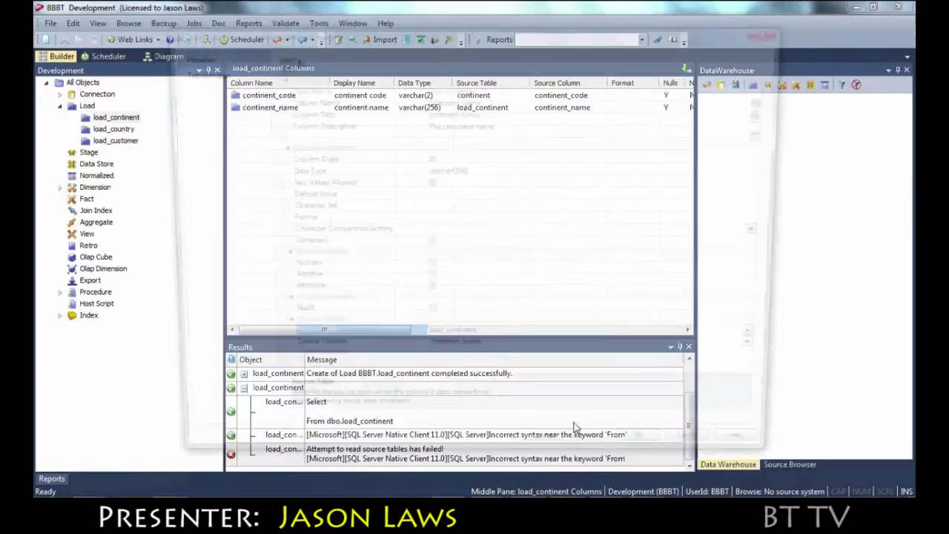
key("BackSpace")
key("BackSpace")
key("BackSpace")
key("BackSpace")
key("BackSpace")
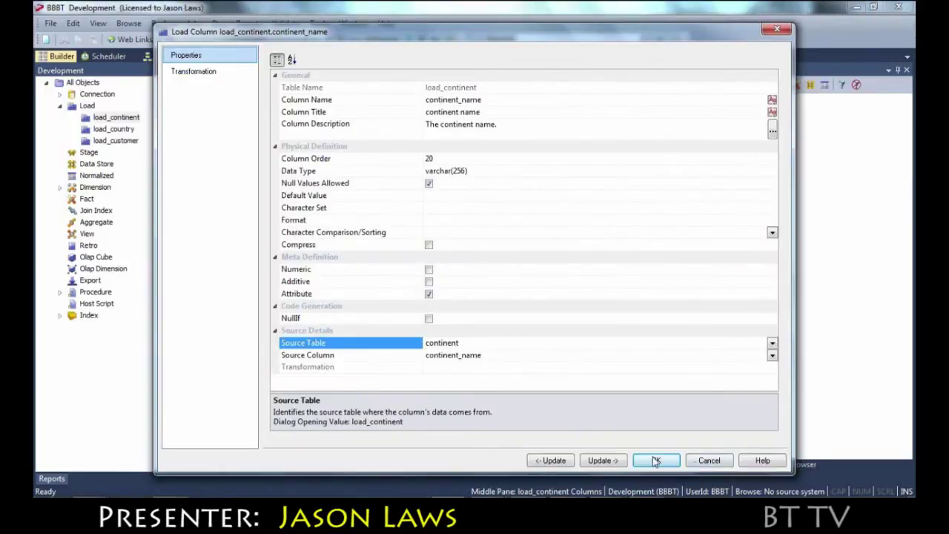
left_click(652, 460)
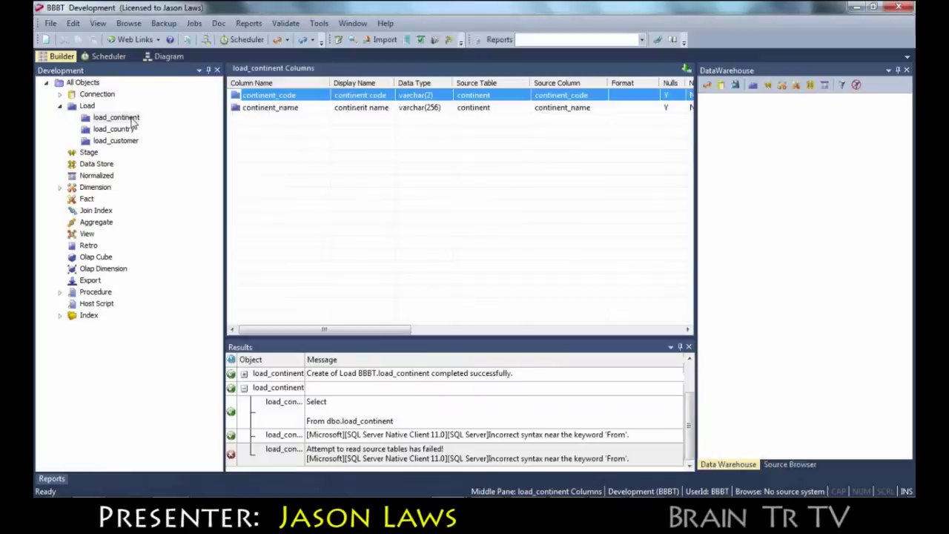
- Derive the source table and source columns in the source mapping of load_continent
right_click(117, 117)
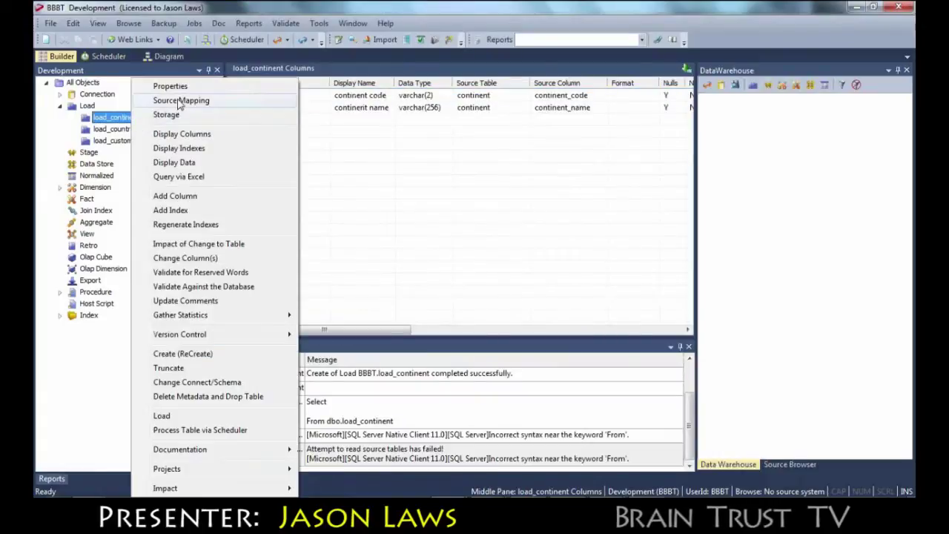
left_click(181, 100)
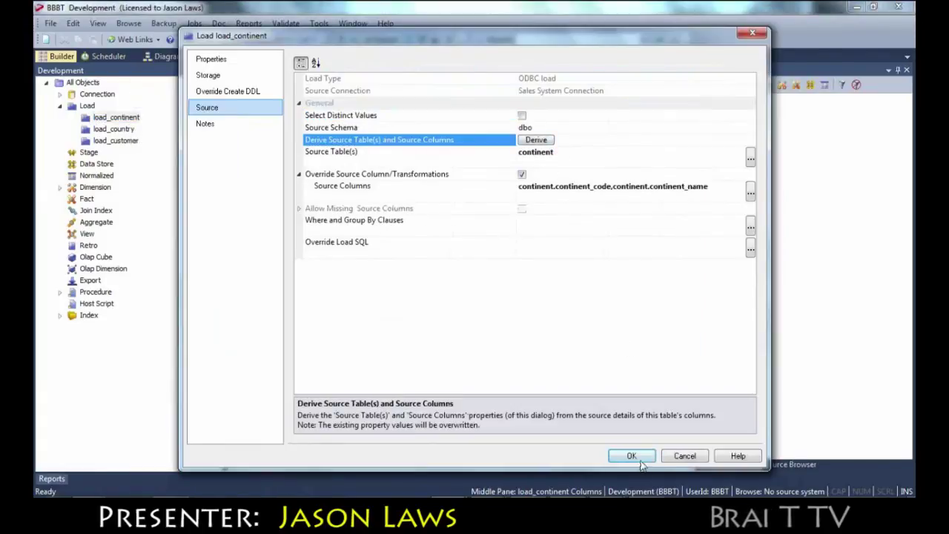
left_click(632, 456)
- Load load_continent from its mapped source and display the table's data
right_click(122, 118)
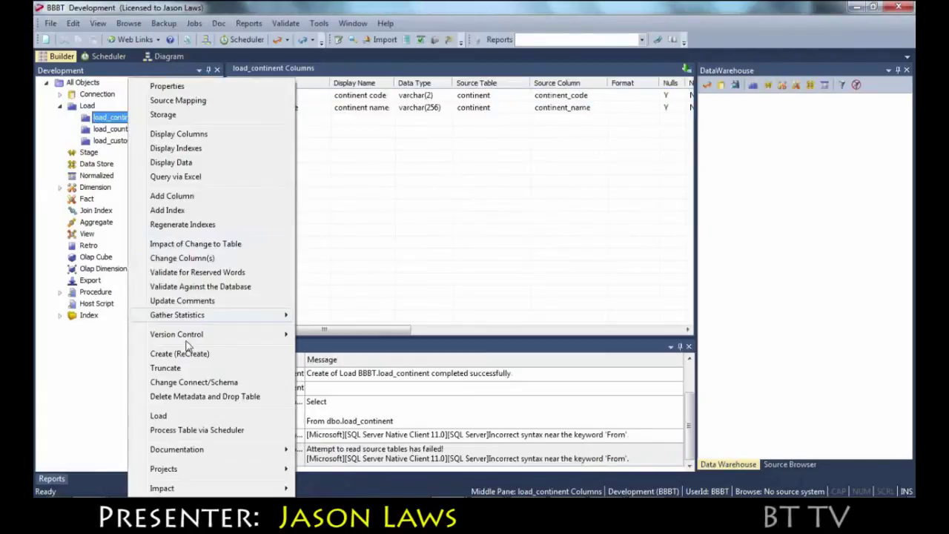
left_click(182, 414)
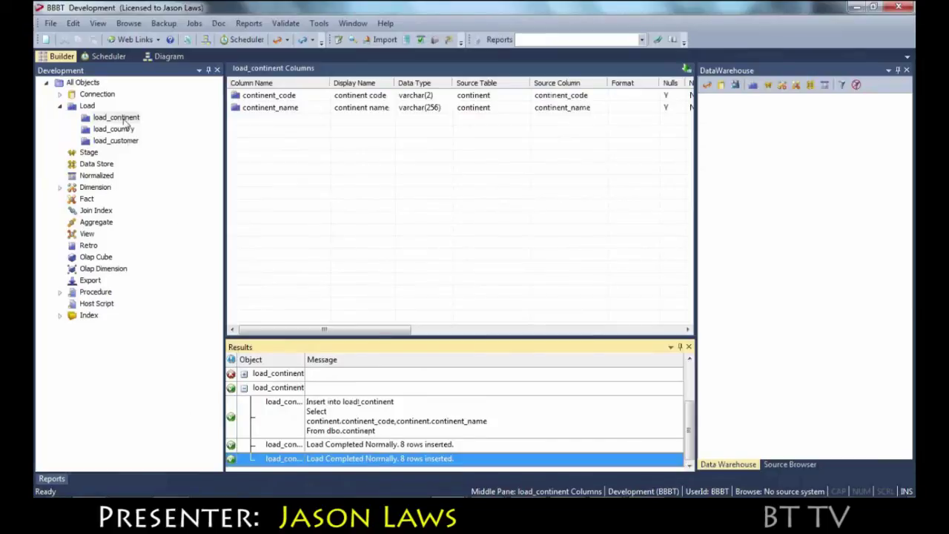
right_click(119, 117)
left_click(163, 160)
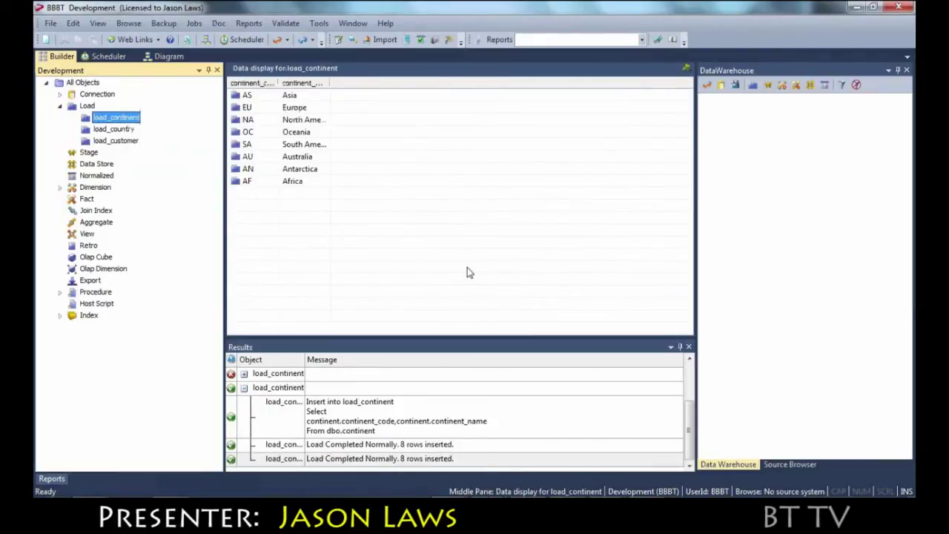
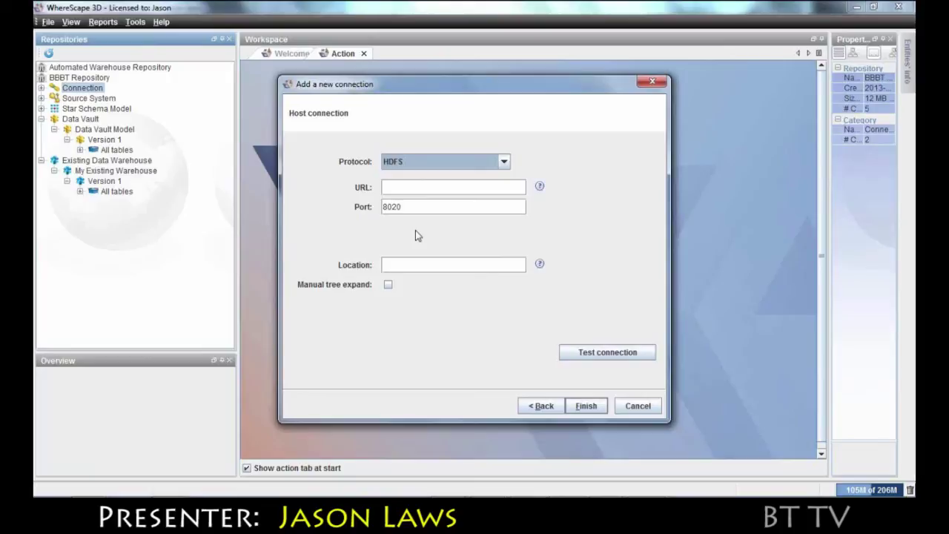
- Switch to the dbo Development repository in WhereScape RED and add a new connection named Hadoop
key("alt+Tab")
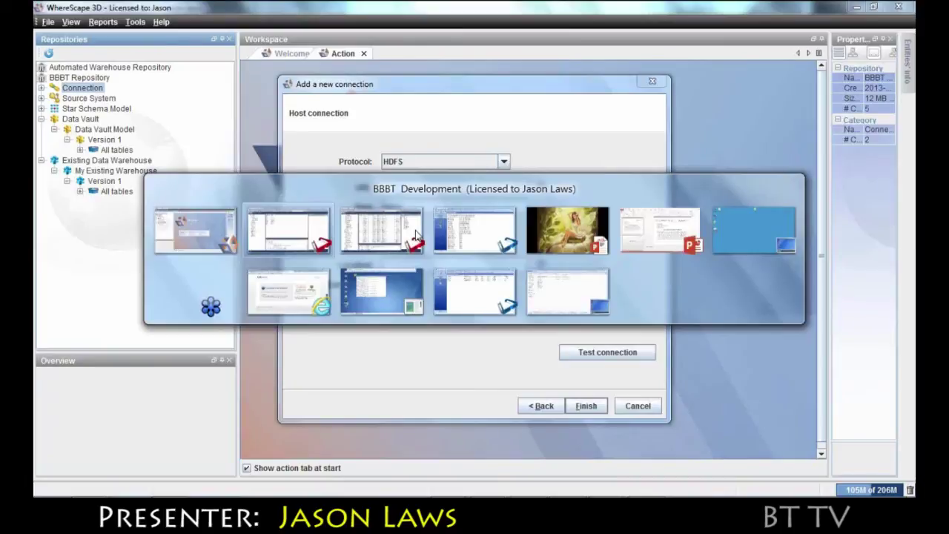
left_click(417, 236)
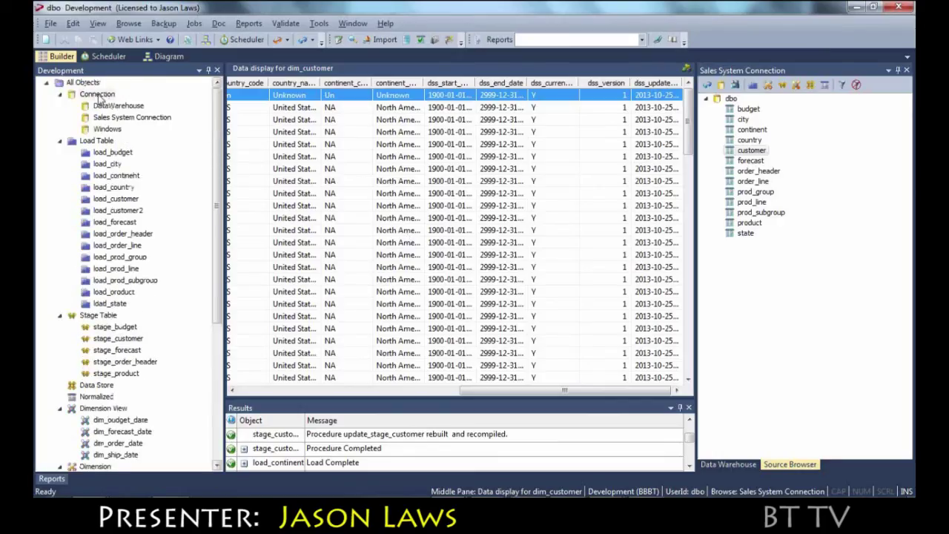
right_click(97, 96)
left_click(144, 99)
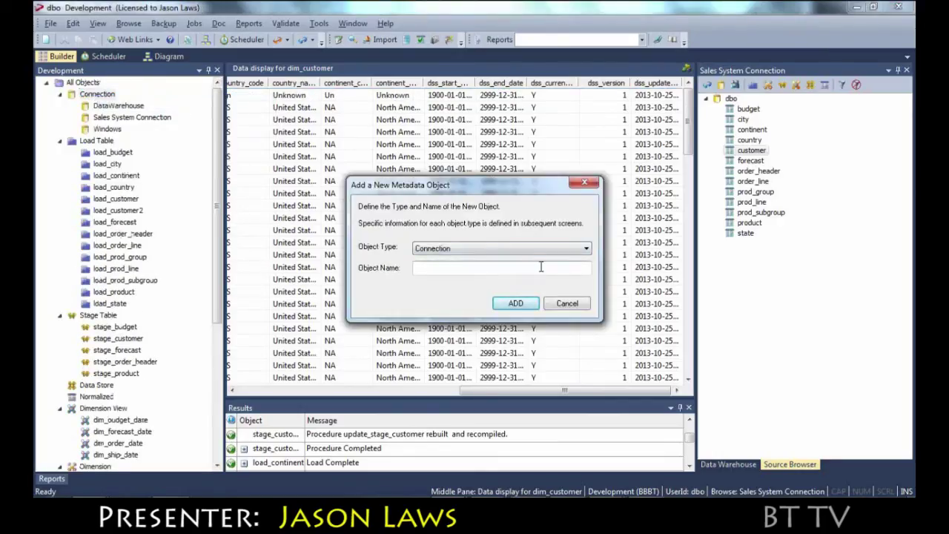
type("Hadoop")
key("Return")
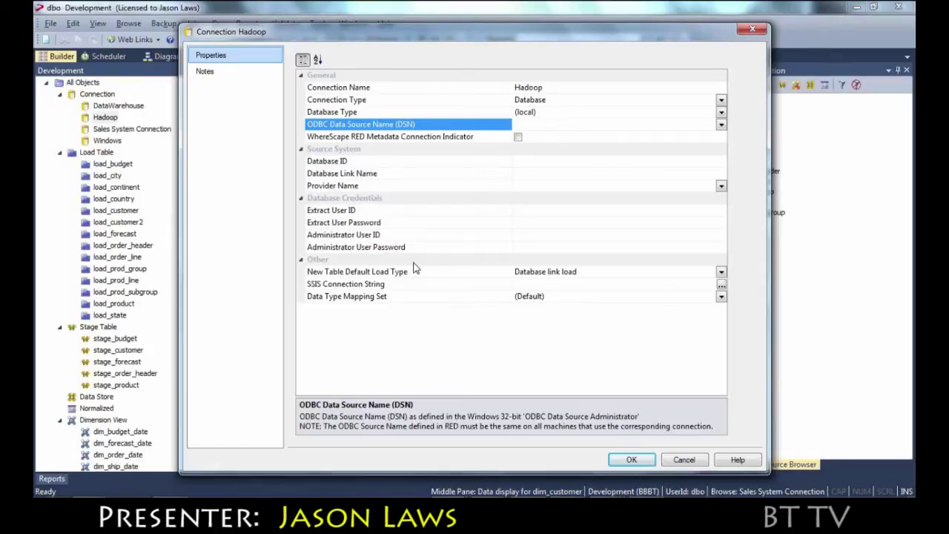
- Examine the settings and ODBC data source choices of the HADOOP connection type, leaving the connection properties without saving
left_click(720, 101)
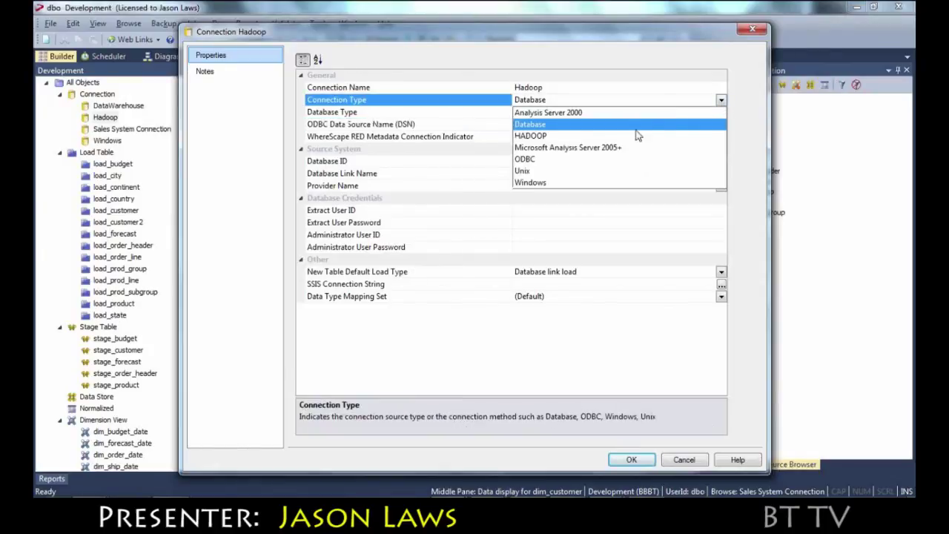
left_click(617, 137)
left_click(720, 112)
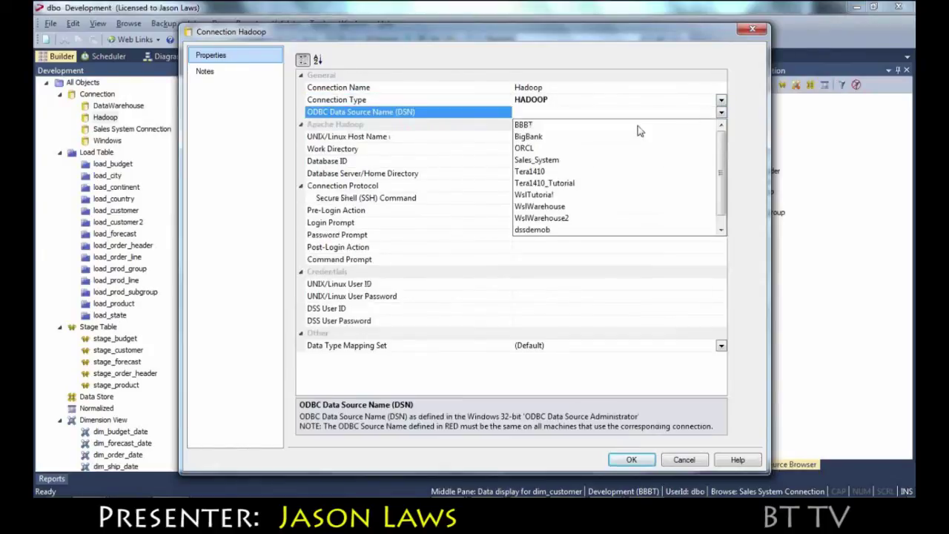
left_click(651, 113)
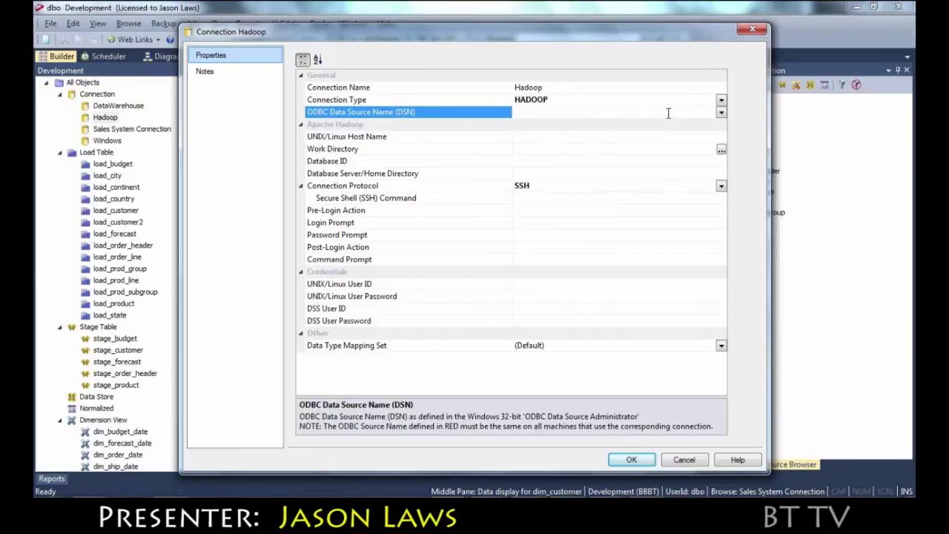
key("Escape")
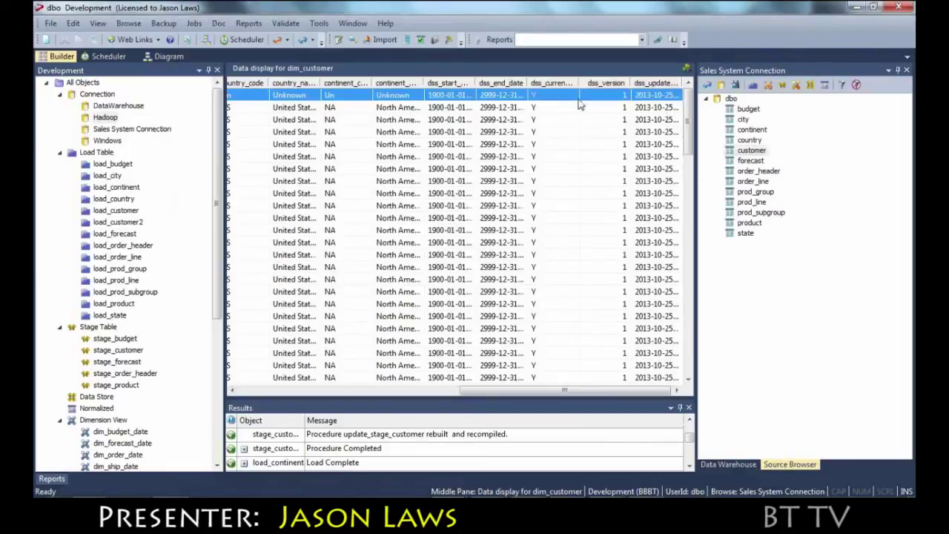
- Create the repository documentation as index.html in a new Desktop folder named Doco
left_click(219, 23)
left_click(244, 36)
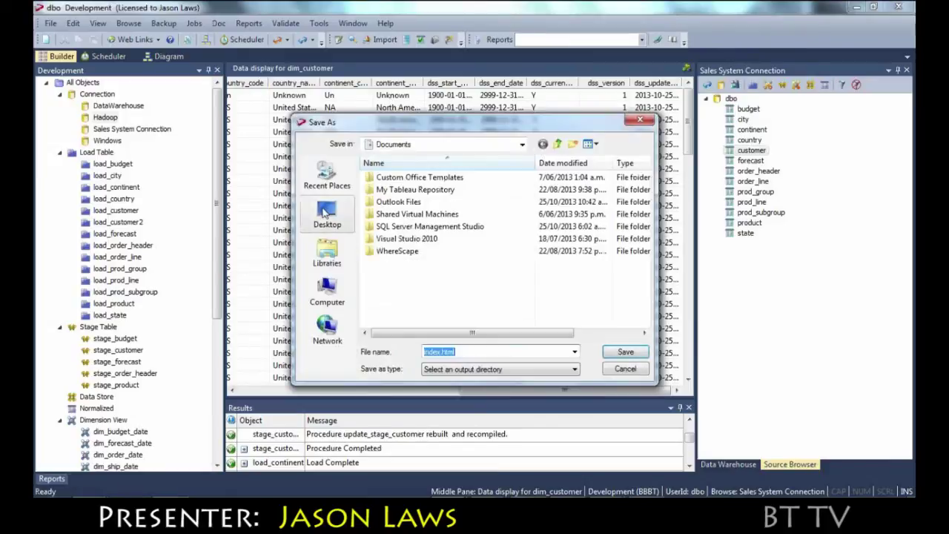
left_click(327, 213)
left_click(572, 144)
type("Dooo")
key("Return")
key("Return")
left_click(625, 352)
left_click(626, 136)
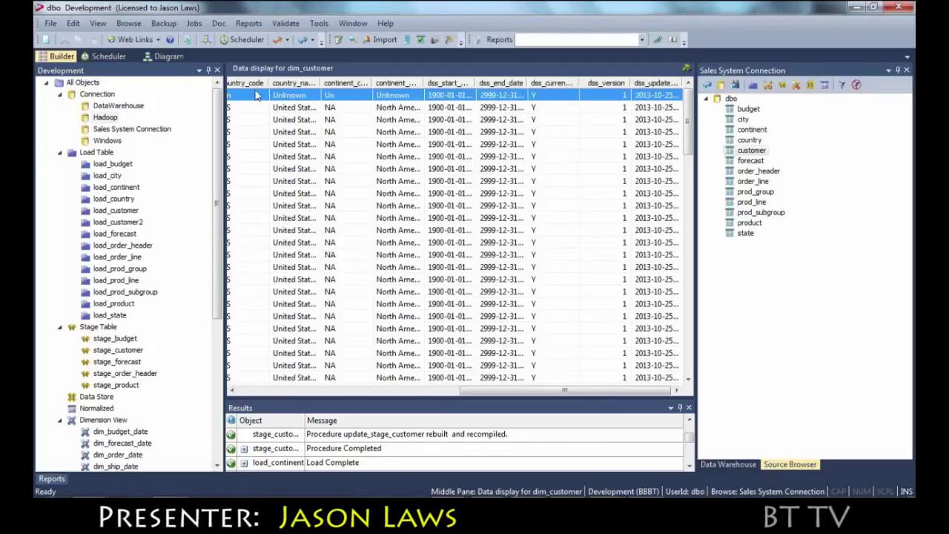
- Display the generated documentation and open the technical description of the fact_order_header fact table
left_click(220, 25)
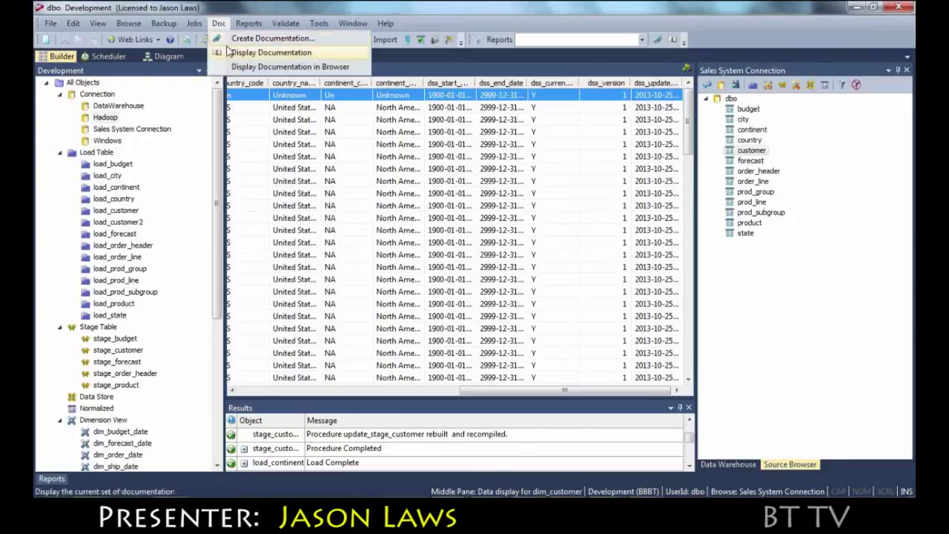
left_click(272, 52)
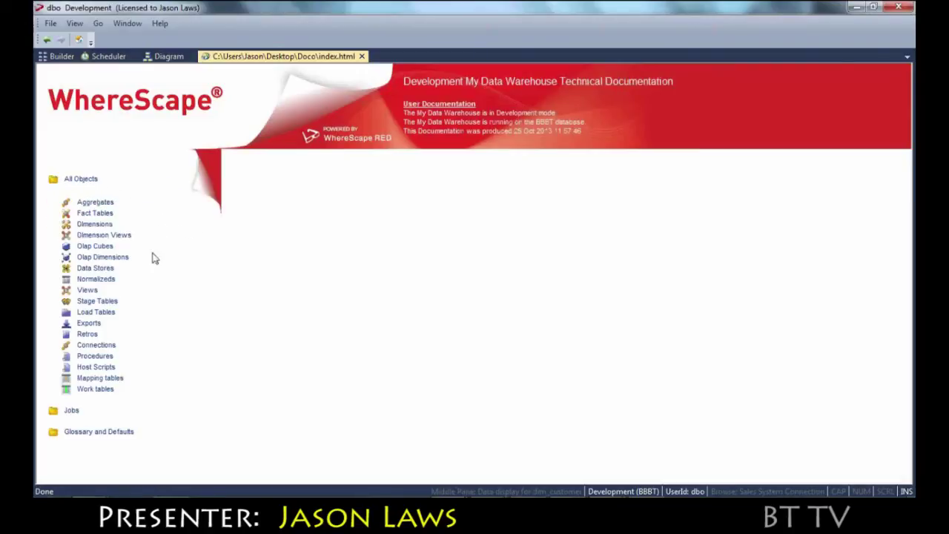
left_click(98, 213)
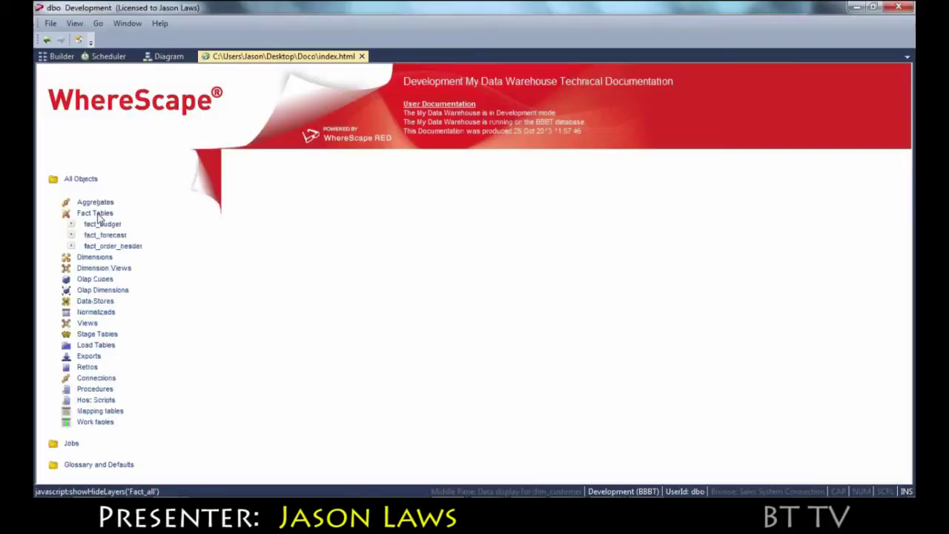
left_click(126, 245)
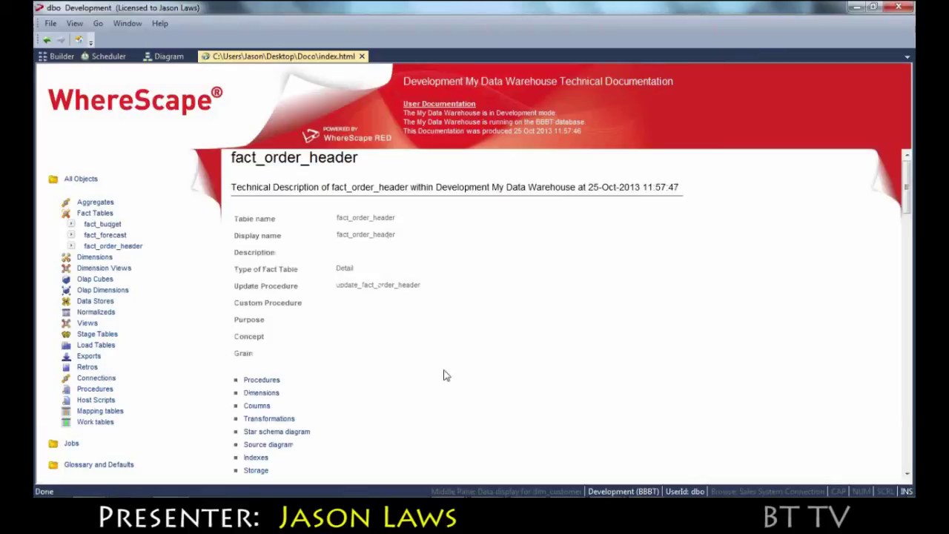
- View the documented code of the update_fact_order_header procedure, then return to the fact table's description
scroll(444, 376, "down", 4)
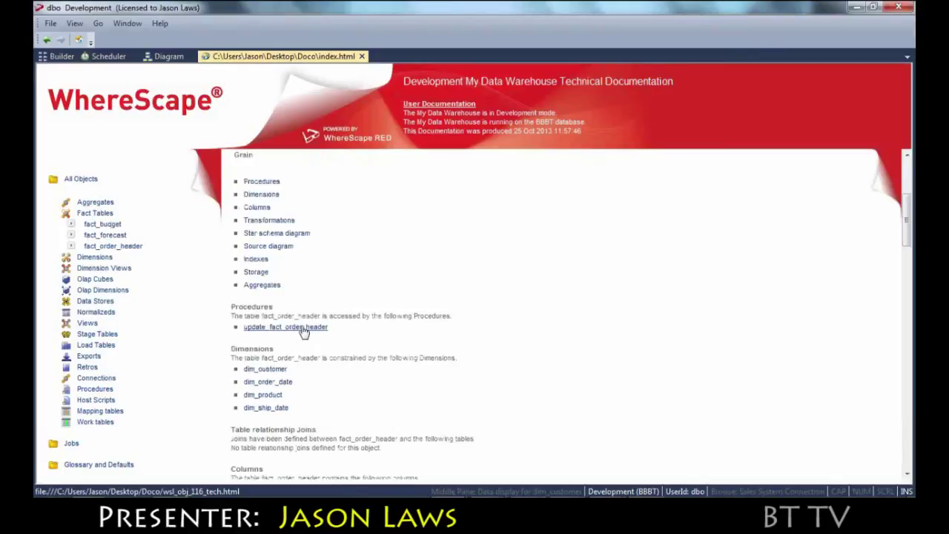
left_click(303, 327)
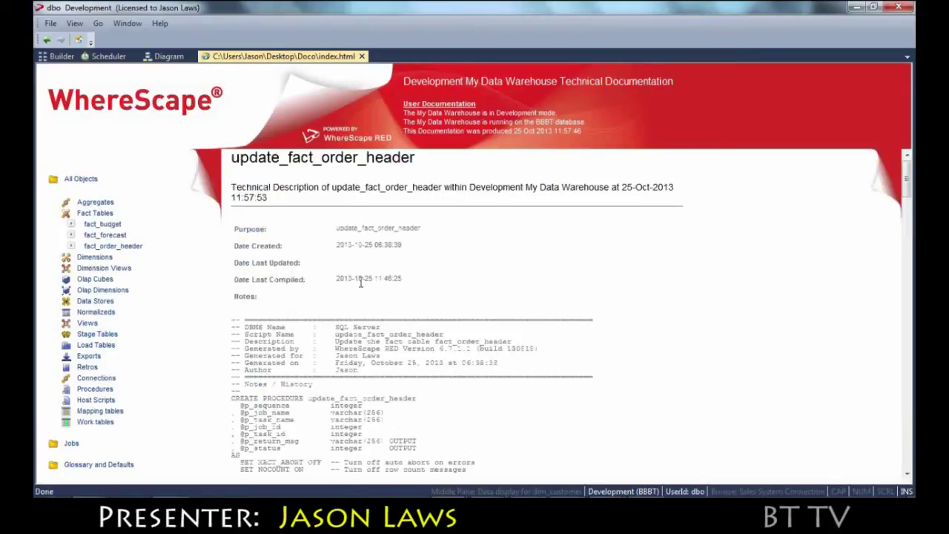
left_click(47, 40)
- Examine the columns, star schema diagram, source tables, indexes, storage and build information documented for fact_order_header
scroll(425, 311, "down", 1)
scroll(425, 311, "down", 3)
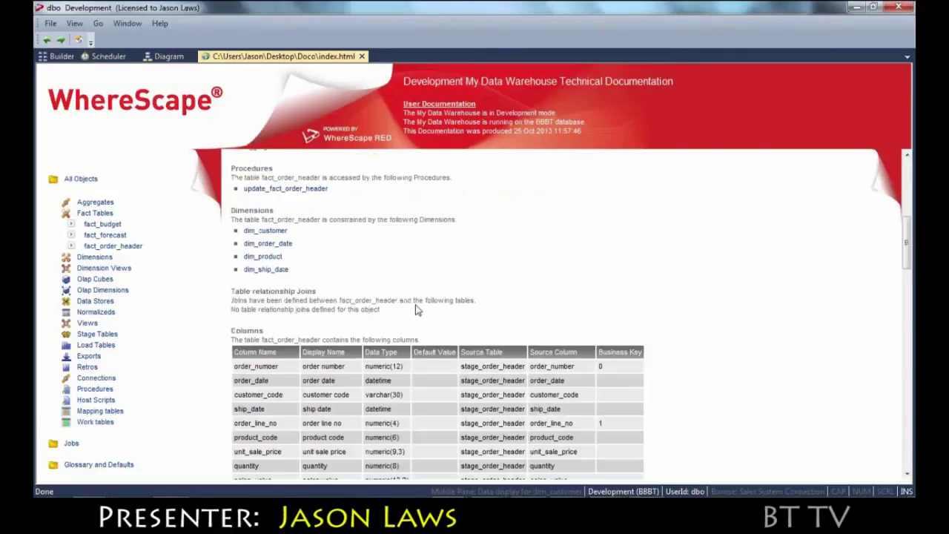
scroll(579, 423, "down", 4)
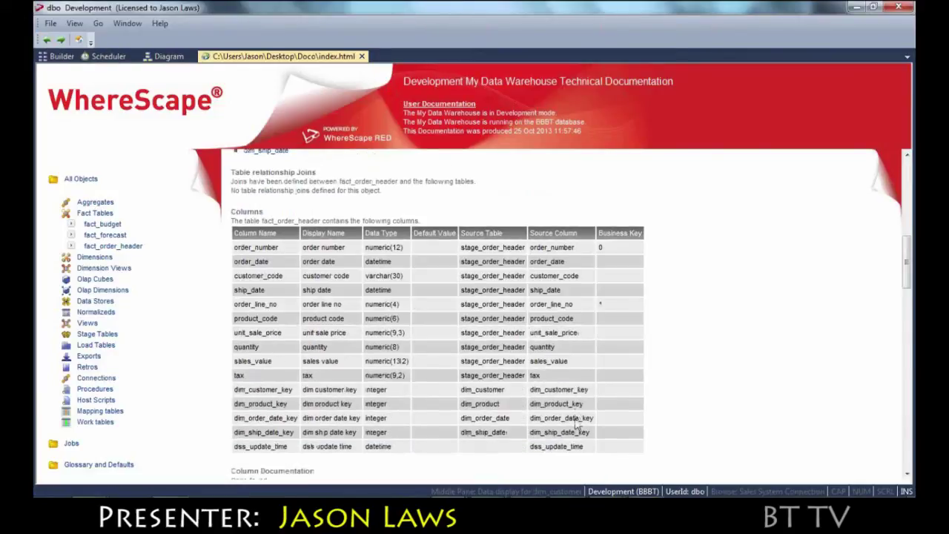
scroll(568, 362, "down", 10)
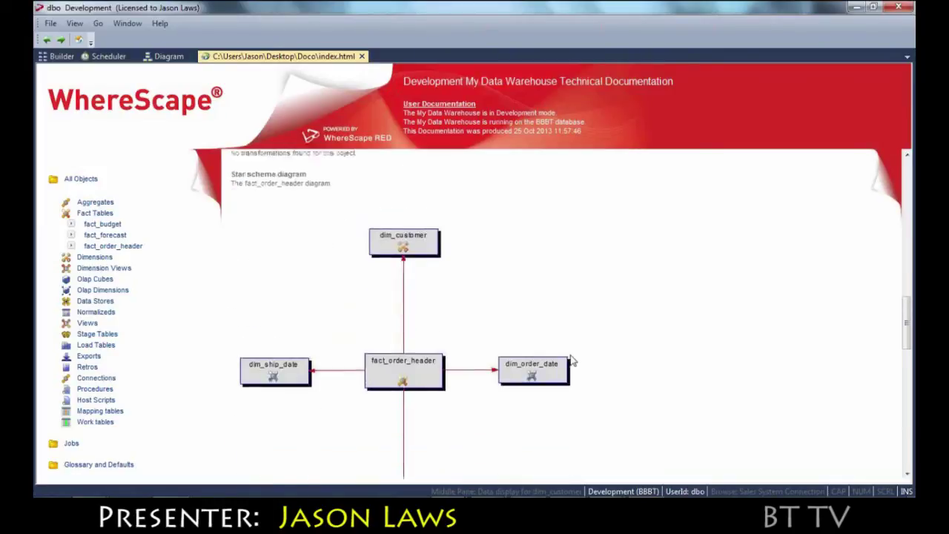
scroll(585, 351, "down", 10)
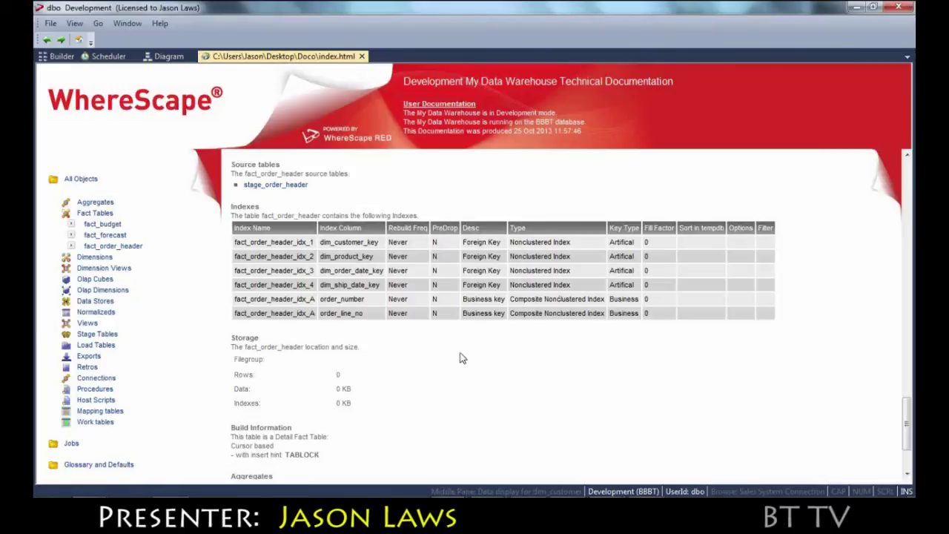
scroll(462, 358, "down", 3)
scroll(413, 292, "down", 1)
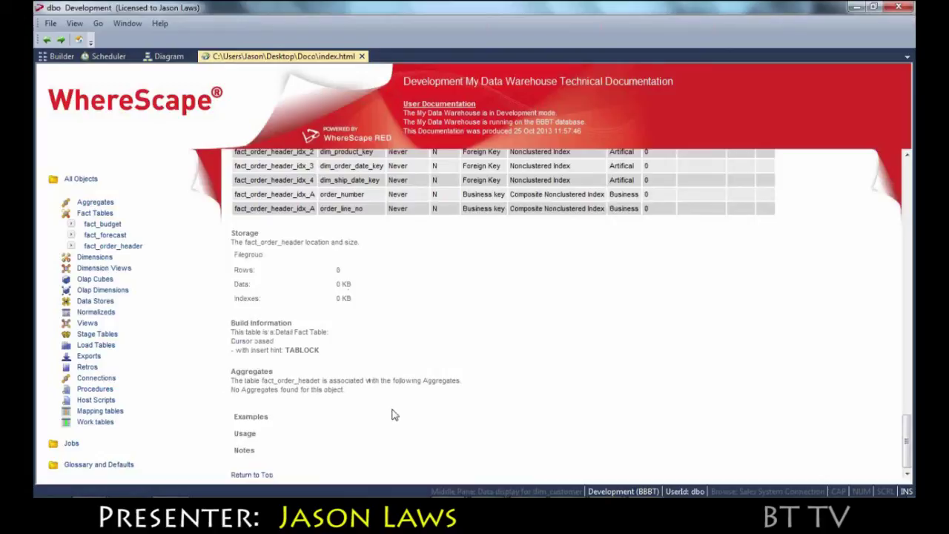
scroll(394, 415, "up", 20)
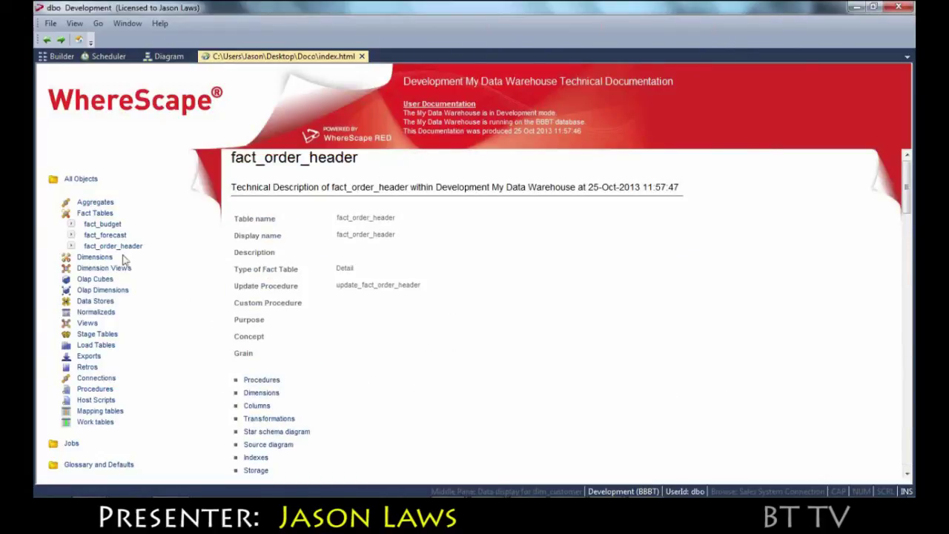
- Open the documentation's Glossary under Glossary and Defaults to review the business terms
left_click(84, 465)
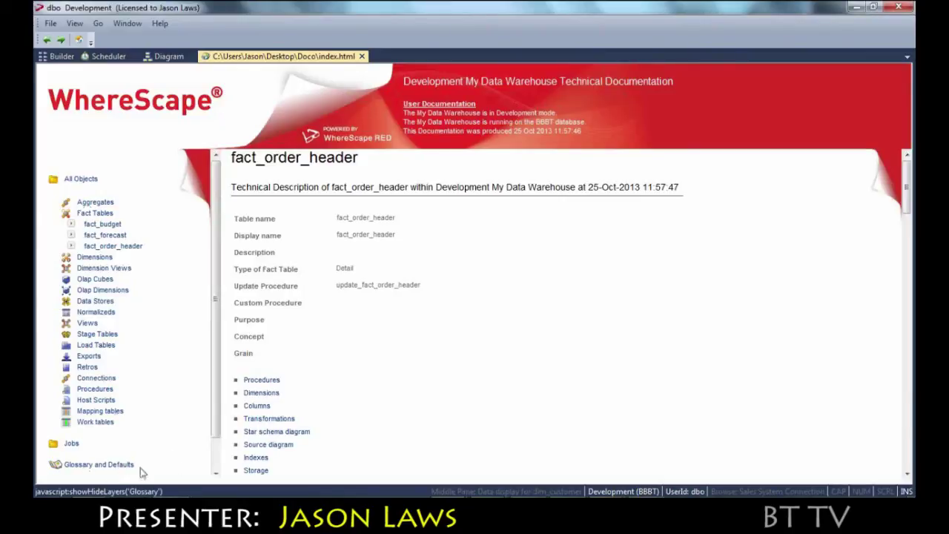
scroll(215, 458, "down", 1)
left_click(98, 452)
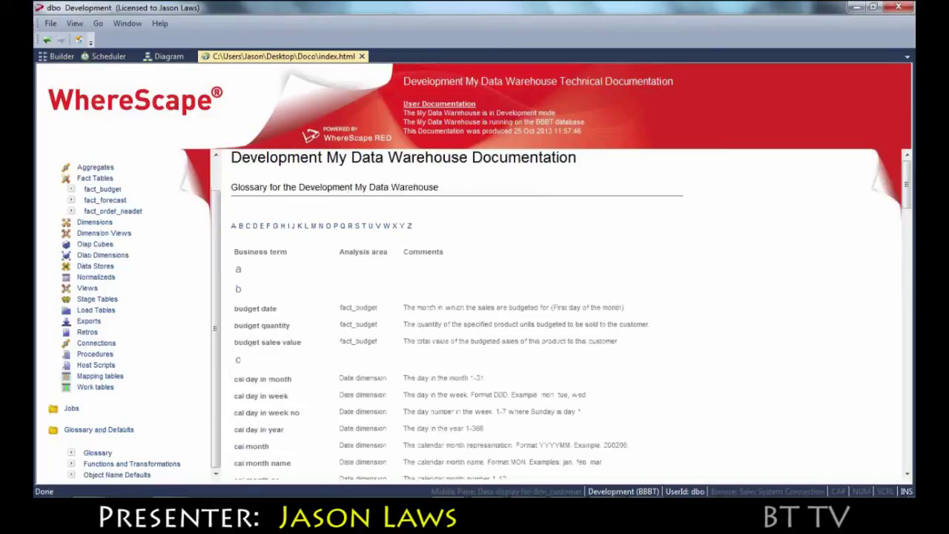
mouse_move(908, 175)
left_mouse_down()
mouse_move(912, 399)
mouse_move(908, 178)
left_mouse_up()
- Switch to WhereScape 3D and cancel the open HDFS host connection setup
key("alt+Tab")
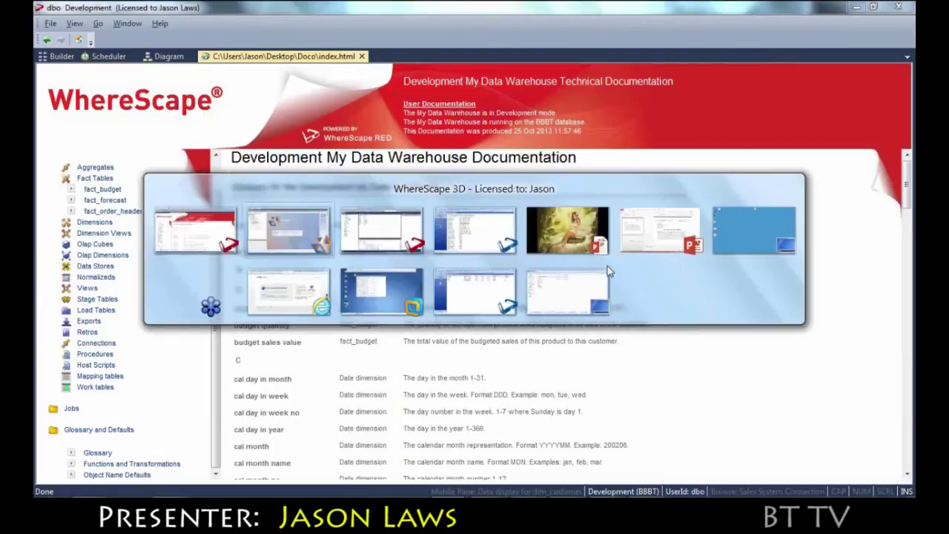
left_click(637, 406)
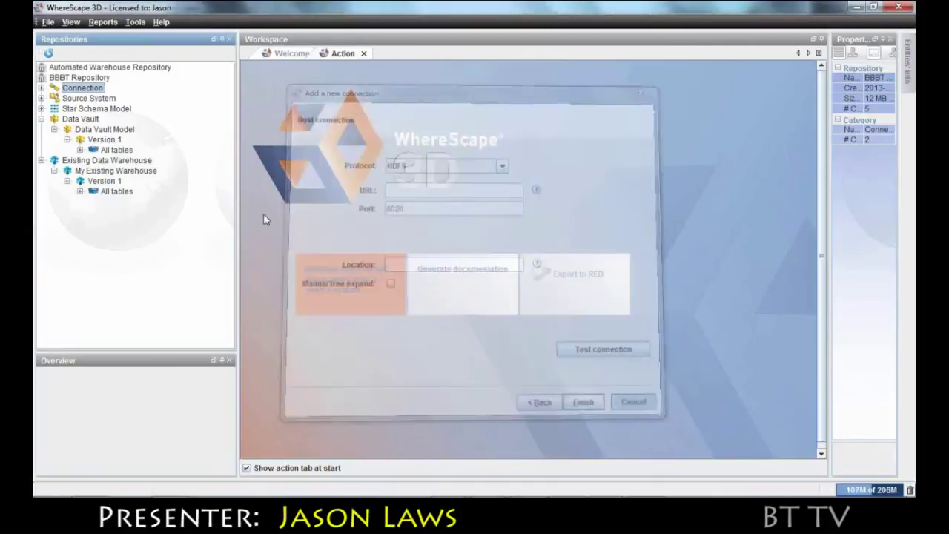